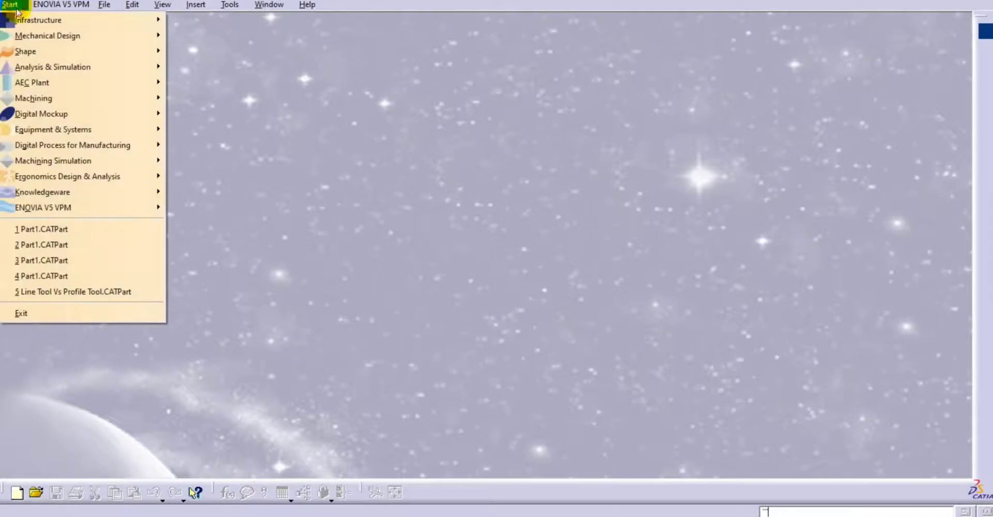
- Create a new Part Design part named Part1 with hybrid design enabled
mouse_move(47, 36)
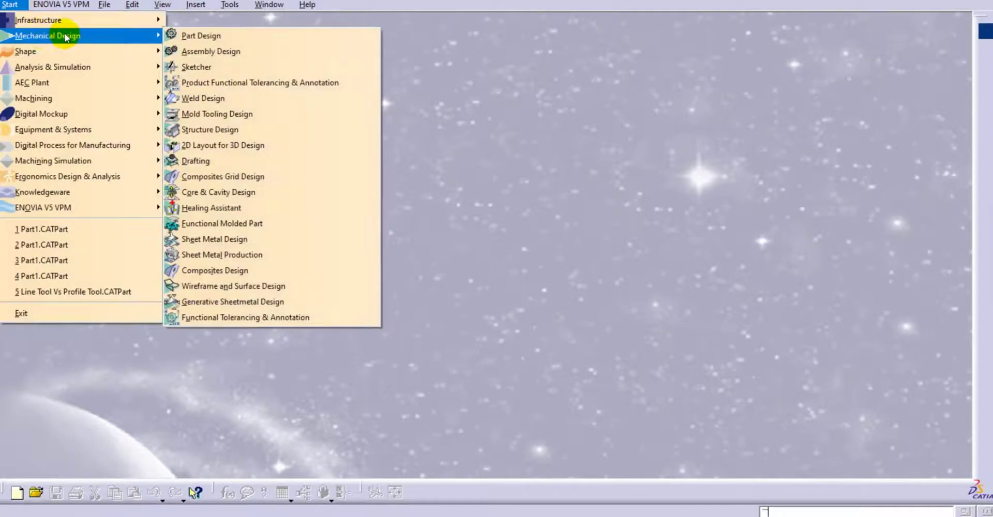
left_click(191, 36)
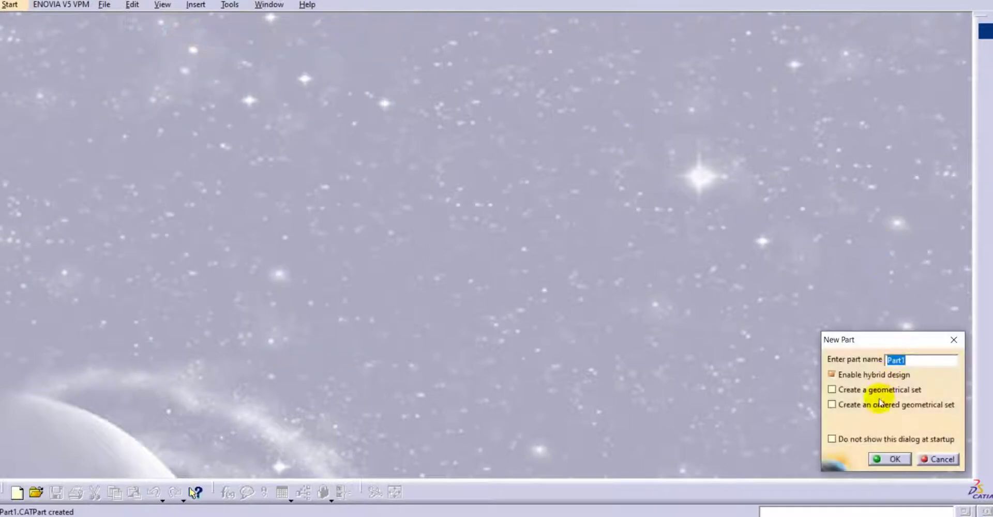
left_click(896, 459)
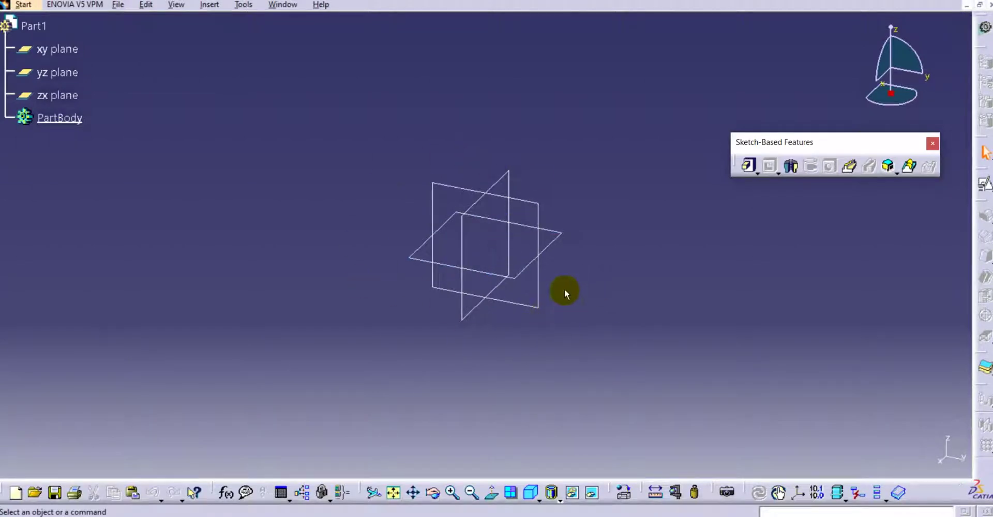
- Insert a standard axis system whose origin is a new coordinate point at X 0, Y 0, Z 0 mm
left_click(210, 6)
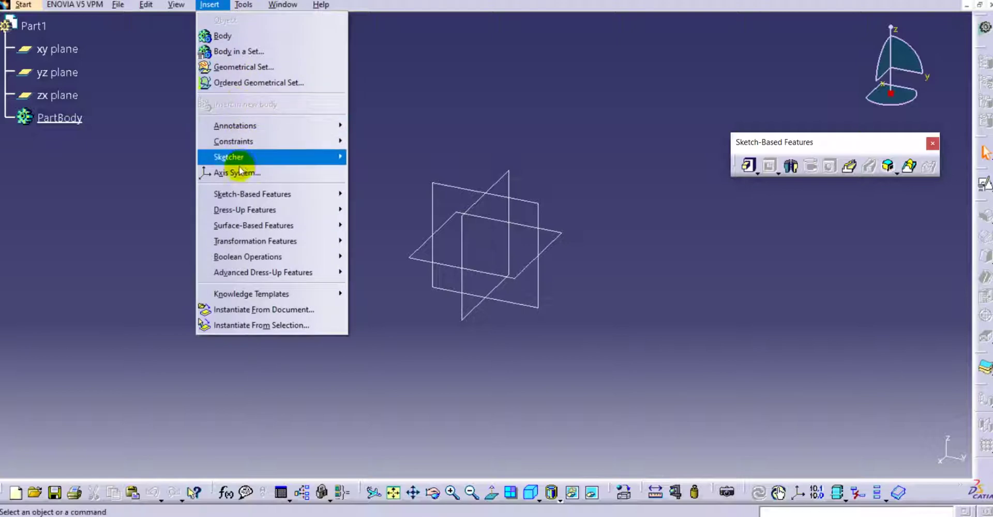
left_click(238, 173)
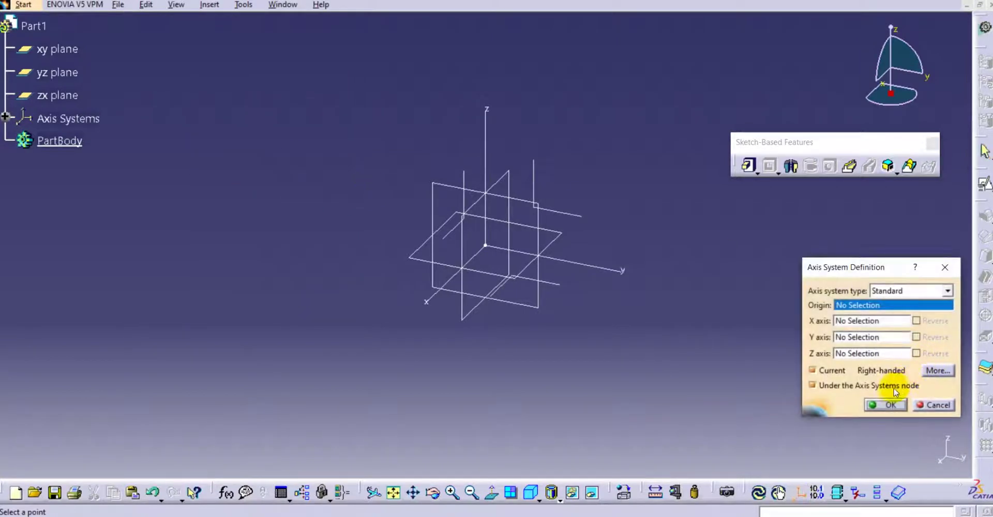
right_click(868, 306)
left_click(880, 320)
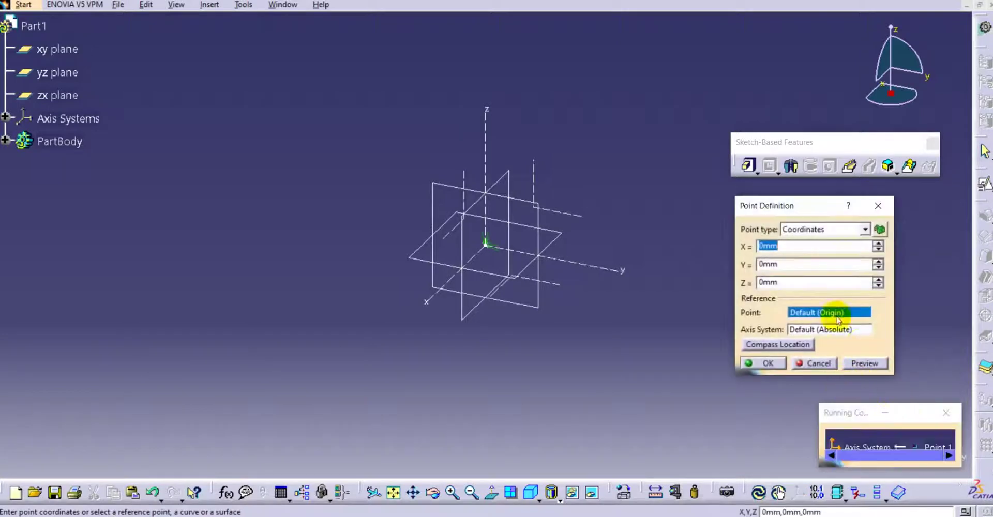
left_click(765, 363)
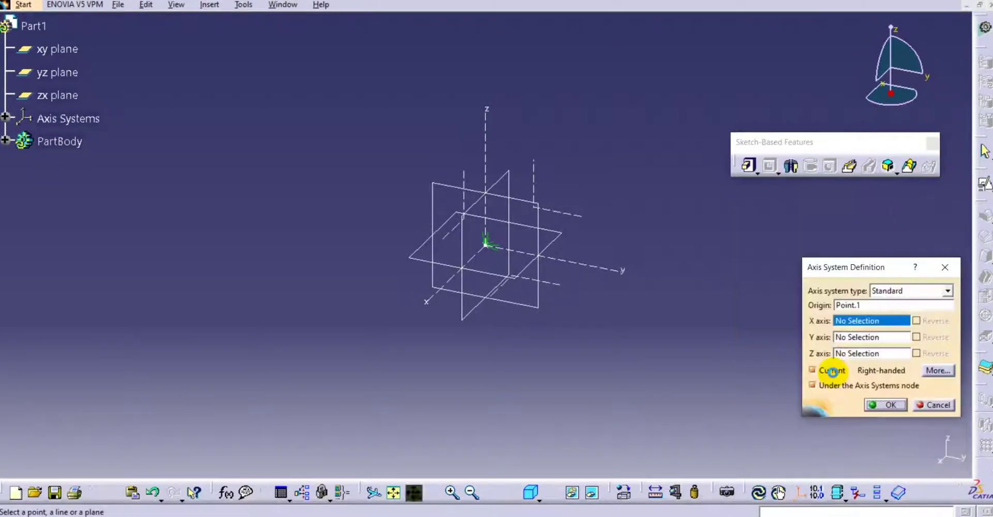
left_click(885, 404)
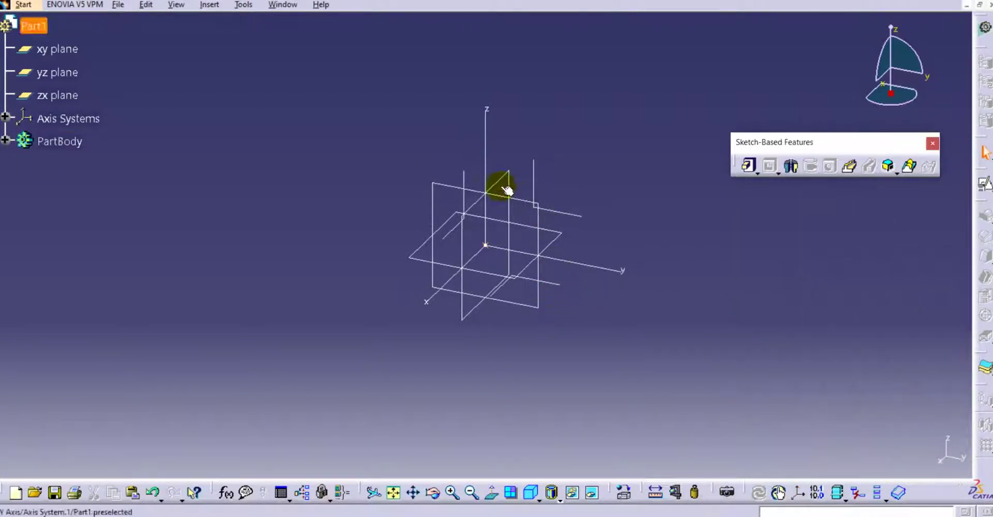
left_click(494, 141)
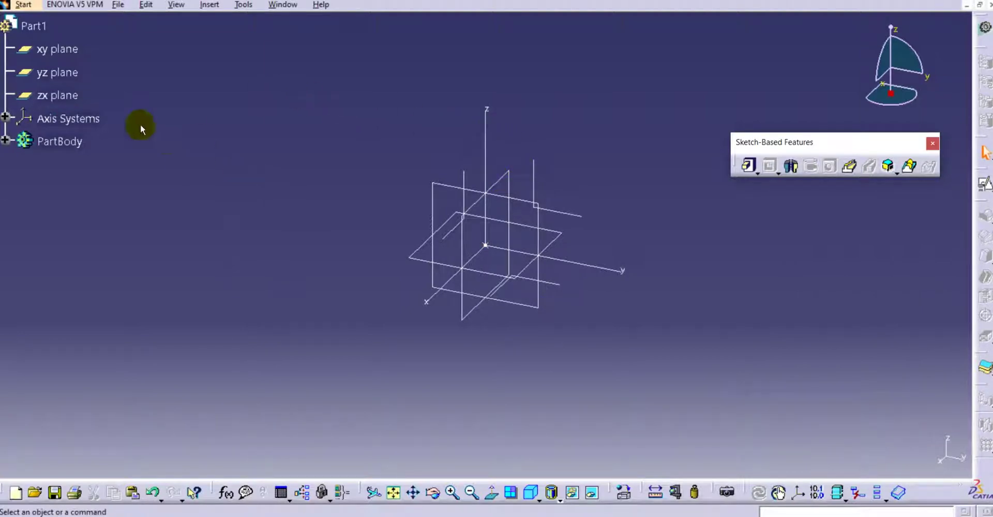
- Hide the xy, yz and zx reference planes of the part
right_click(58, 49)
left_click(84, 92)
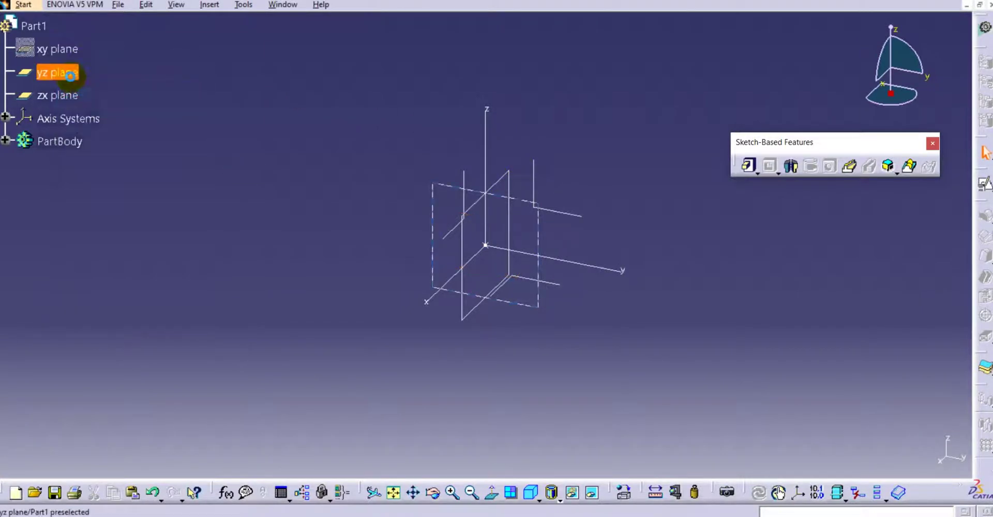
right_click(70, 76)
left_click(89, 115)
right_click(74, 96)
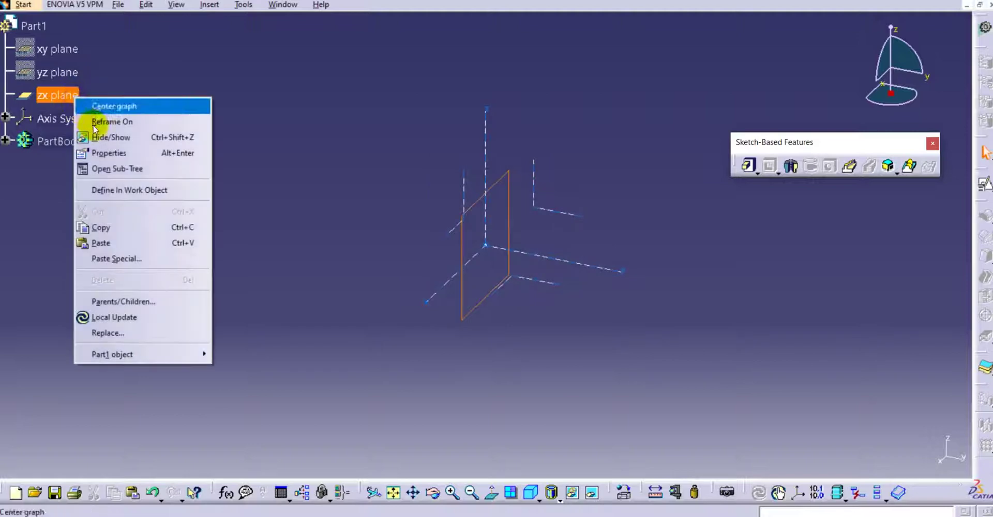
left_click(103, 137)
middle_click_drag(336, 182, 289, 242)
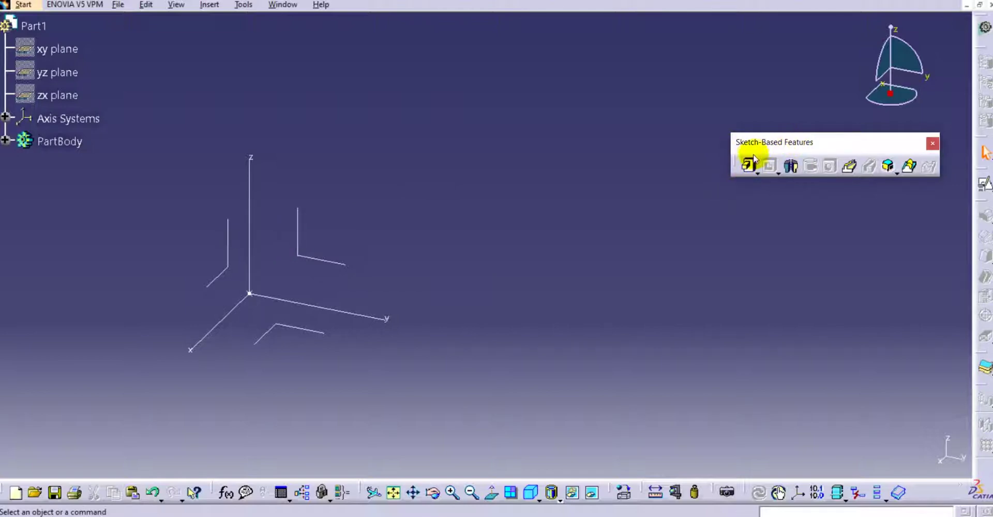
- Examine the Pad definition settings, including the second limit, direction and thin pad options, and leave without creating a pad
left_click(755, 172)
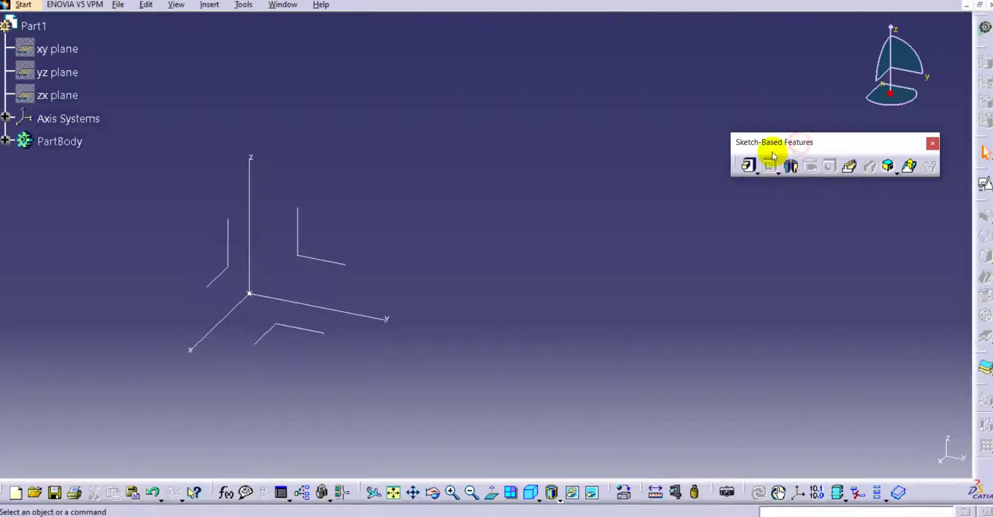
left_click(775, 172)
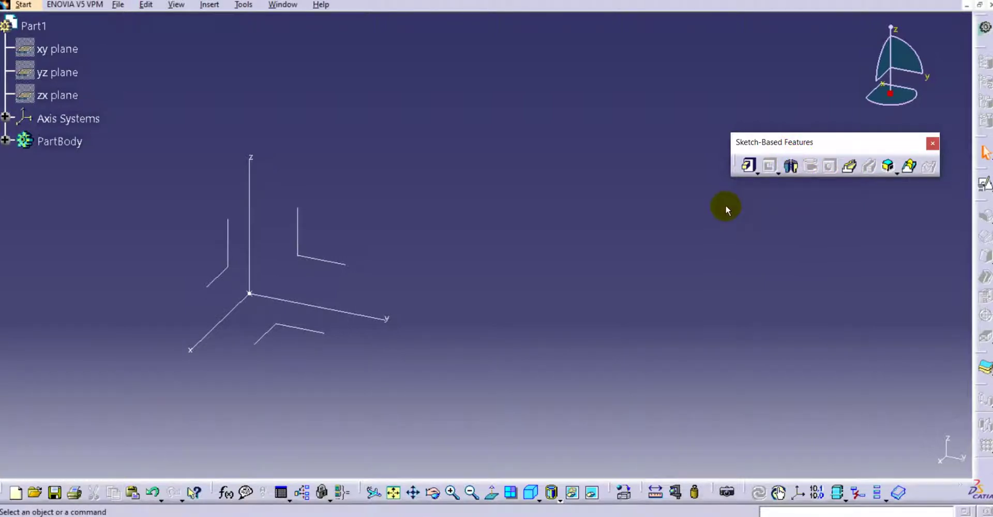
left_click(750, 166)
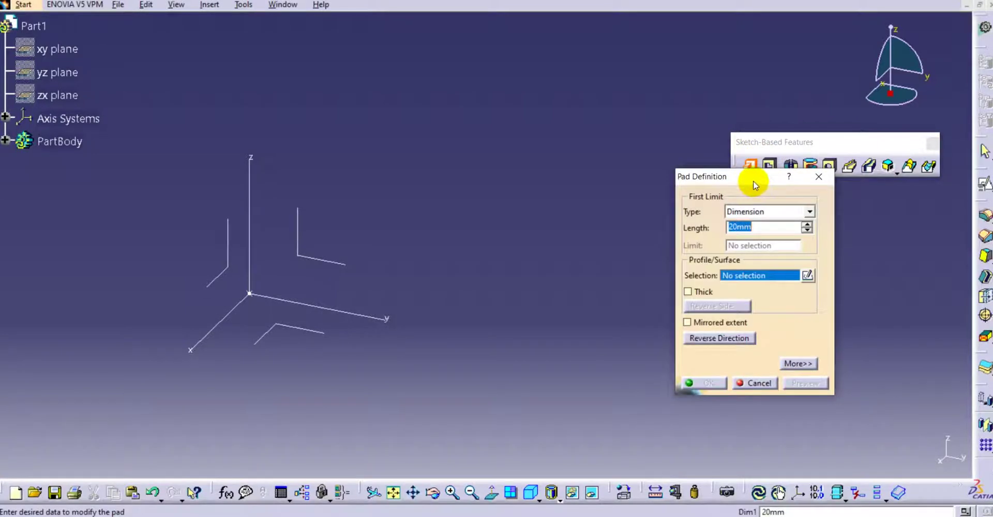
left_click_drag(752, 178, 627, 182)
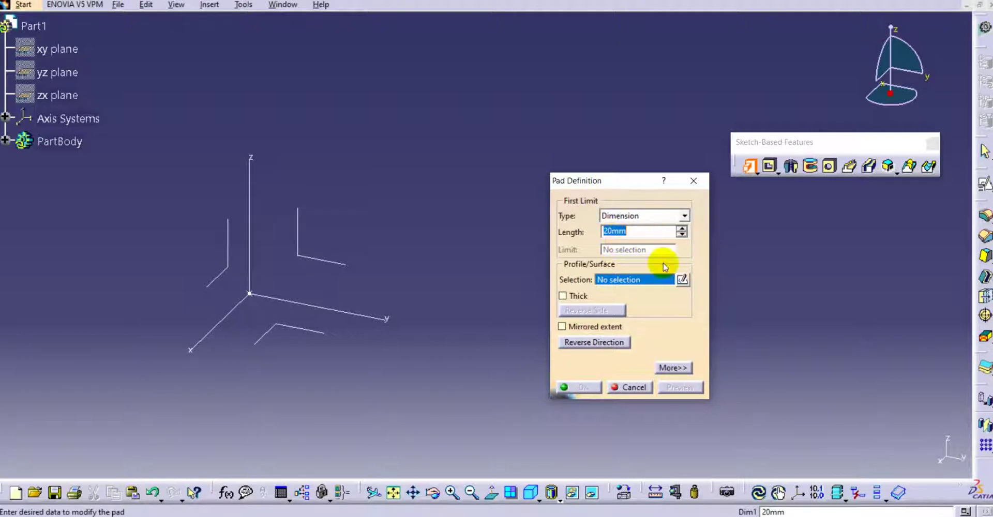
left_click(669, 368)
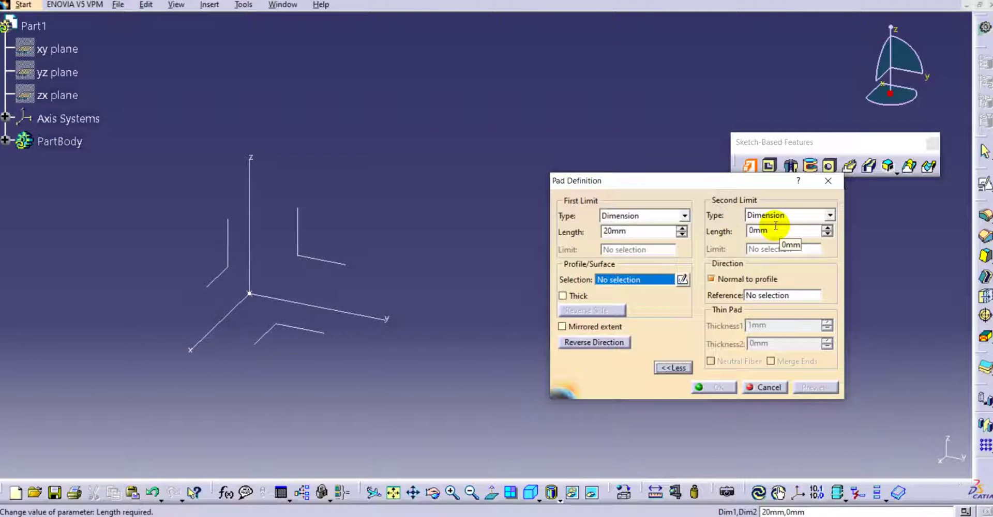
double_click(754, 231)
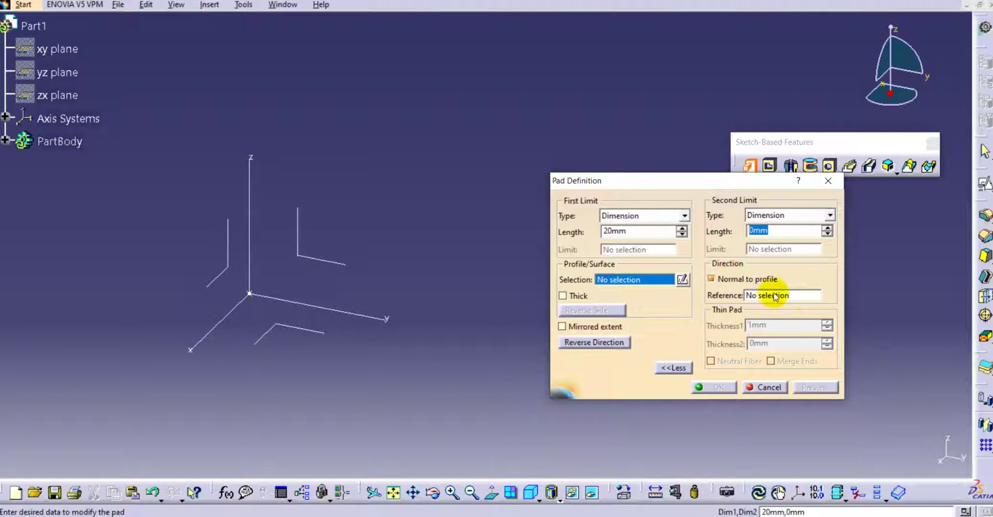
left_click(761, 389)
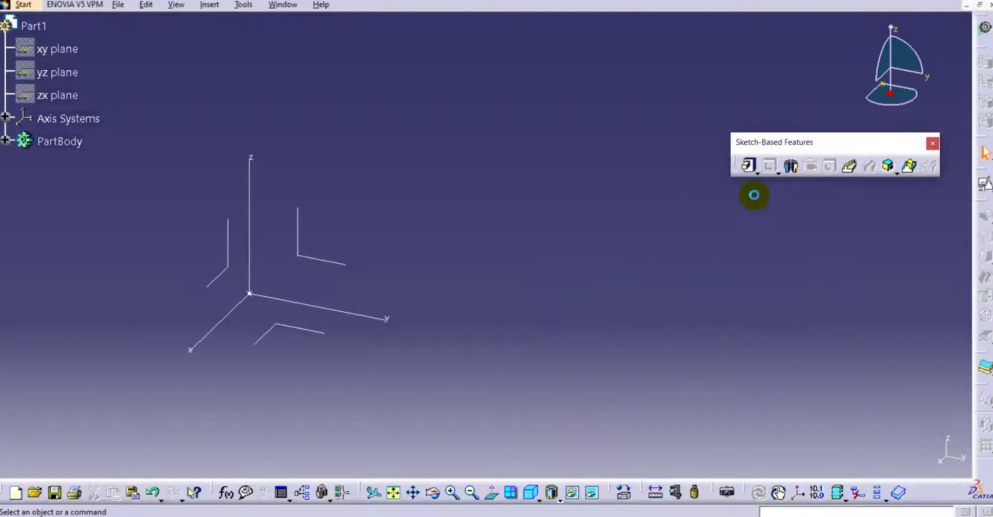
- Start a positioned sketch on the axis system's XY plane with the H direction reversed and the axes swapped
middle_click_drag(381, 281, 453, 249)
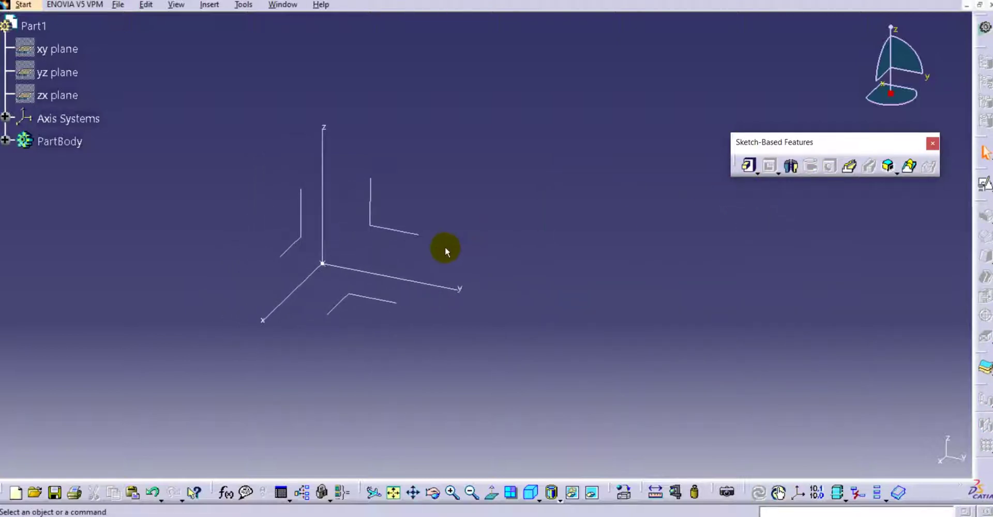
left_click(982, 186)
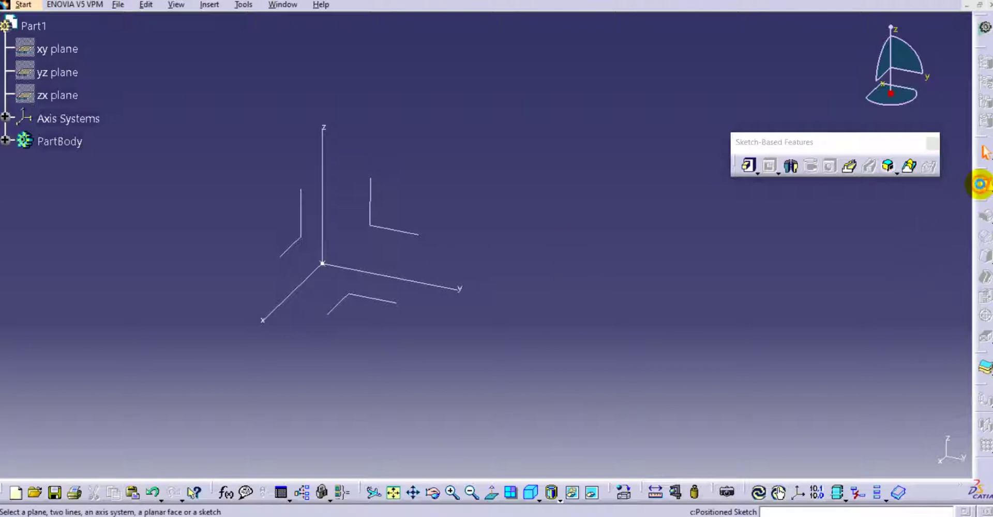
left_click(366, 300)
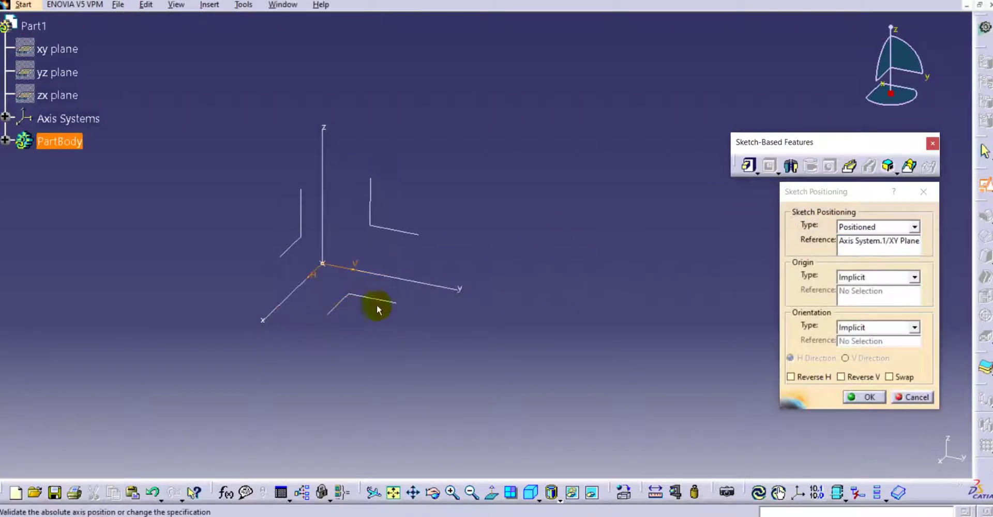
left_click(809, 376)
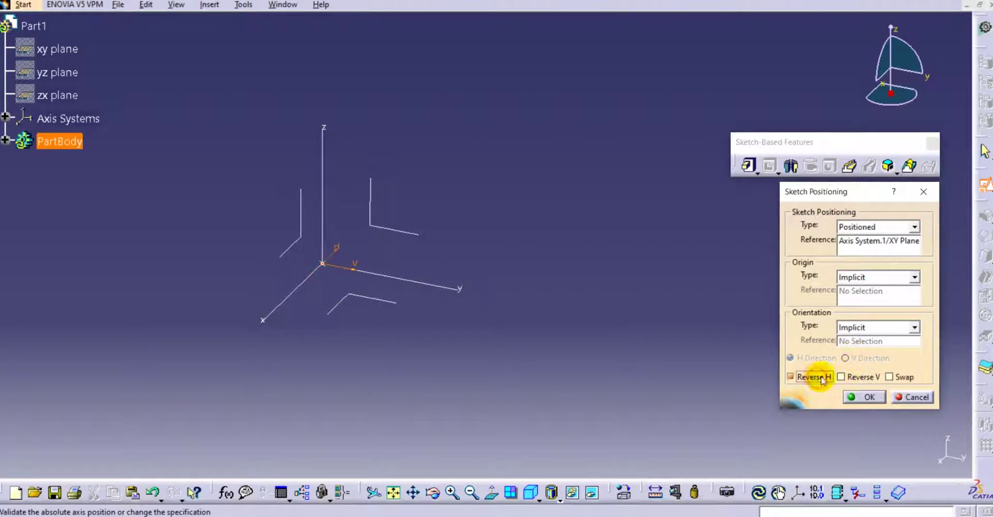
left_click(895, 377)
left_click(871, 397)
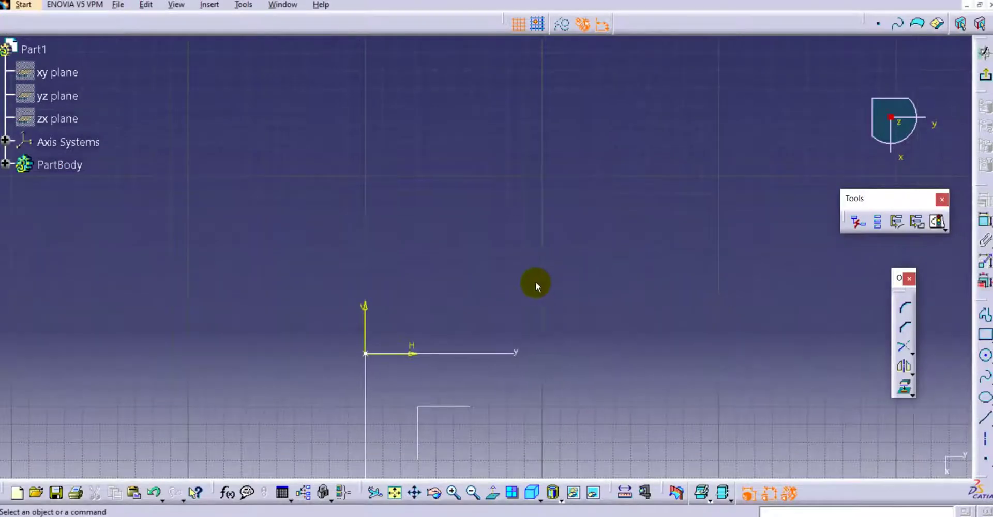
mouse_move(536, 281)
middle_mouse_down()
mouse_move(550, 160)
mouse_move(594, 202)
middle_mouse_up()
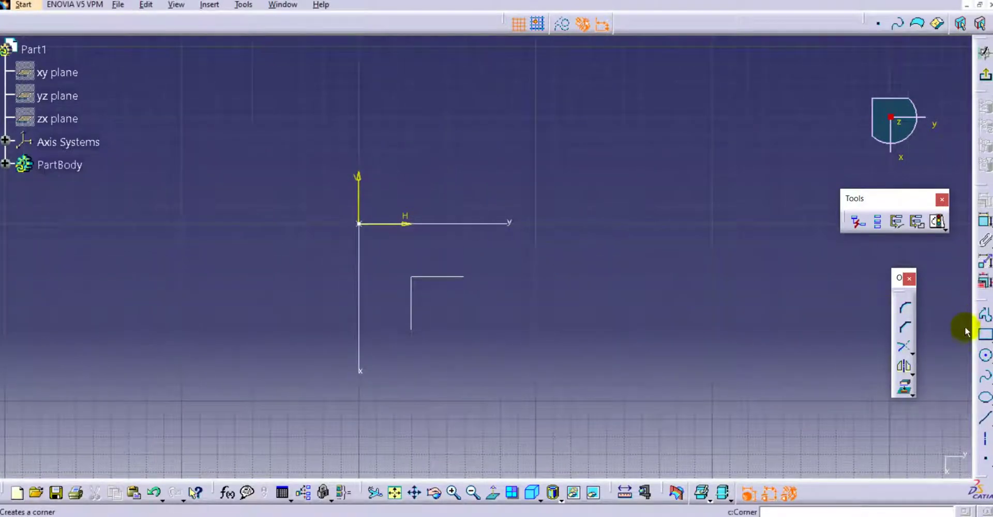
- Sketch a rectangle about 151 mm wide, with its upper-left corner on the vertical axis and its lower edge just below the origin
left_click(985, 335)
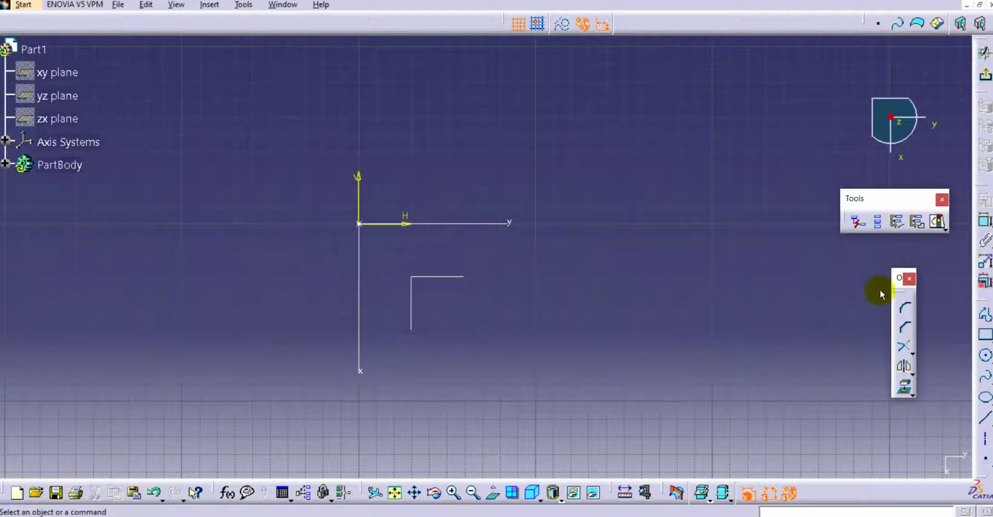
left_click(985, 335)
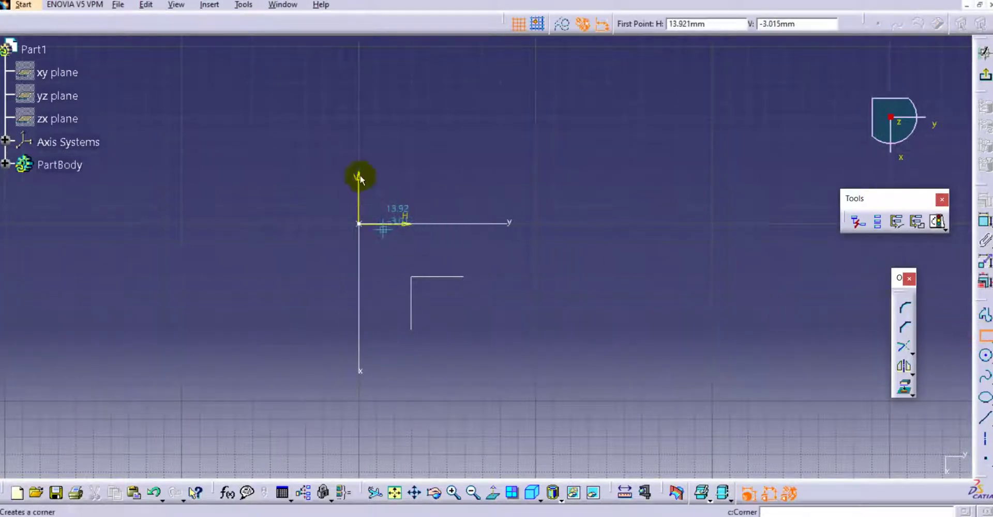
left_click(358, 131)
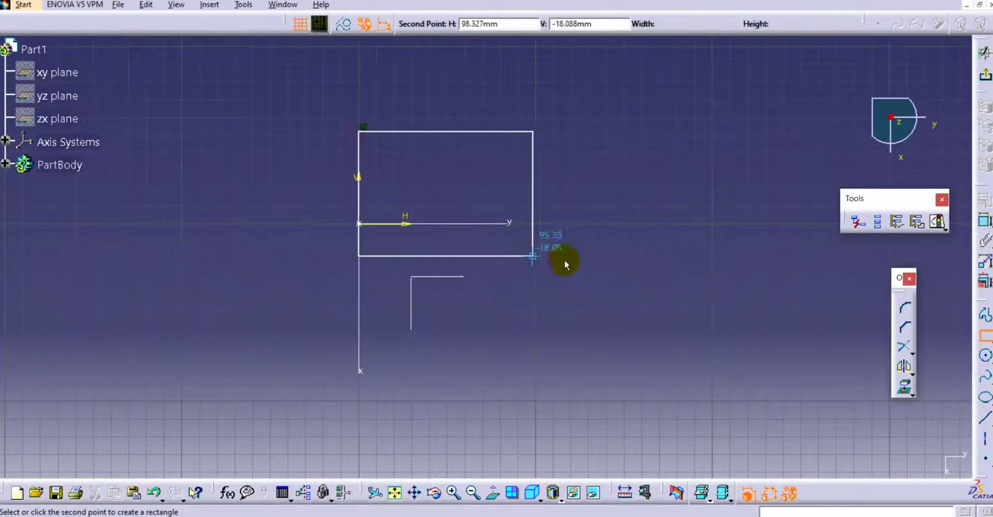
left_click(625, 228)
left_click(689, 277)
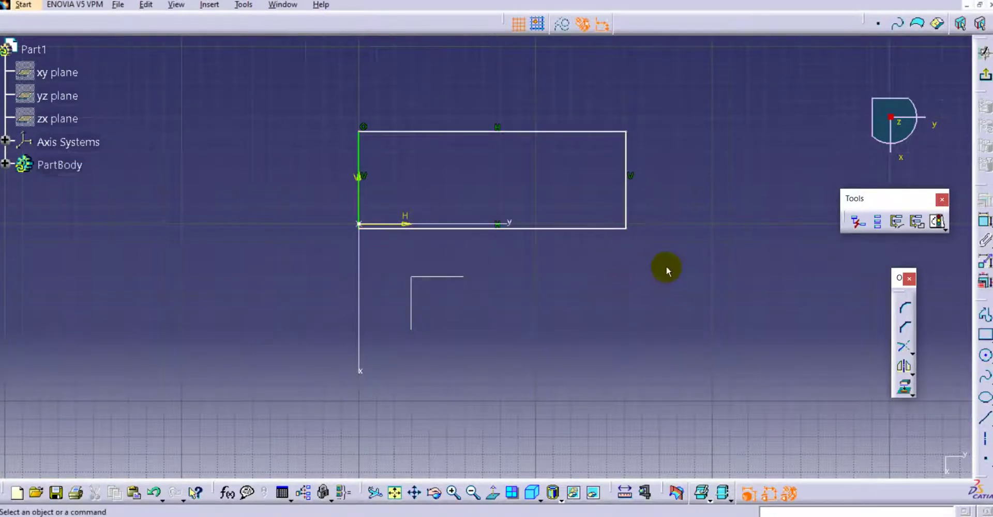
- Constrain the rectangle's lower edge to be coincident with the sketch's horizontal axis
left_click(983, 221)
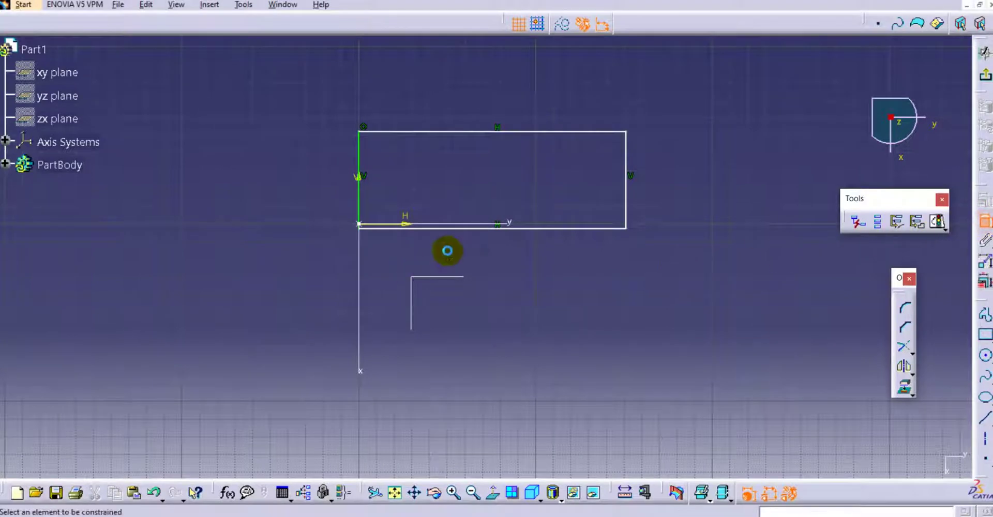
left_click(406, 225)
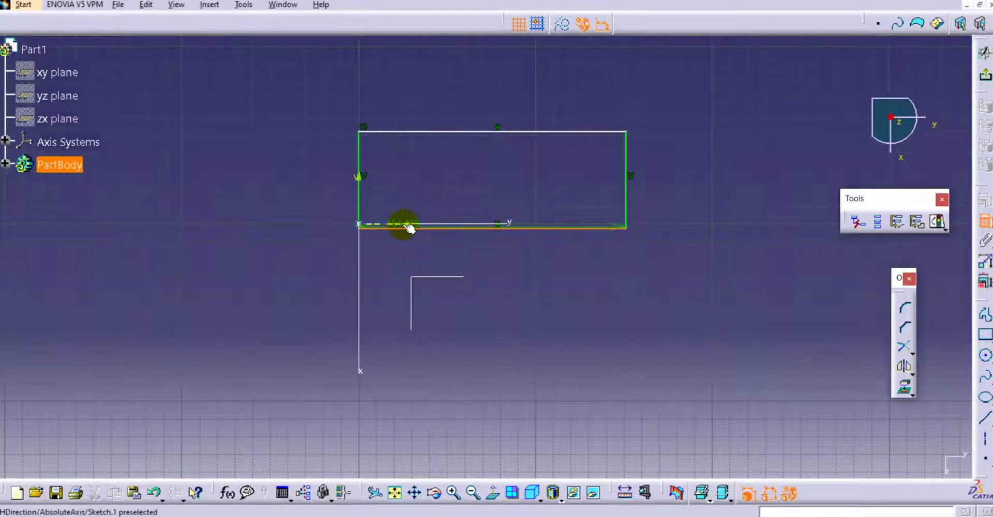
right_click(441, 187)
left_click(489, 260)
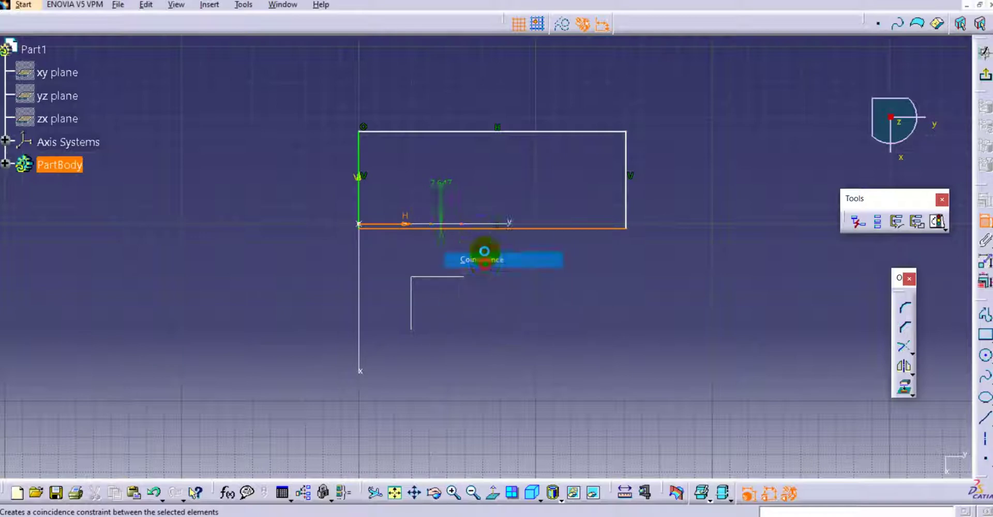
middle_click_drag(483, 184, 450, 215)
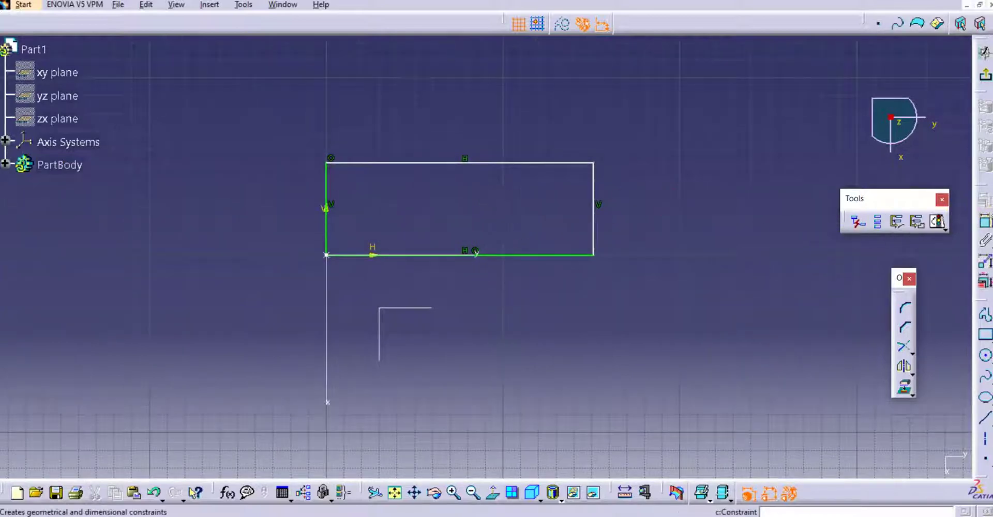
- Dimension the length of the rectangle's upper edge, placing the dimension above it
left_click(983, 221)
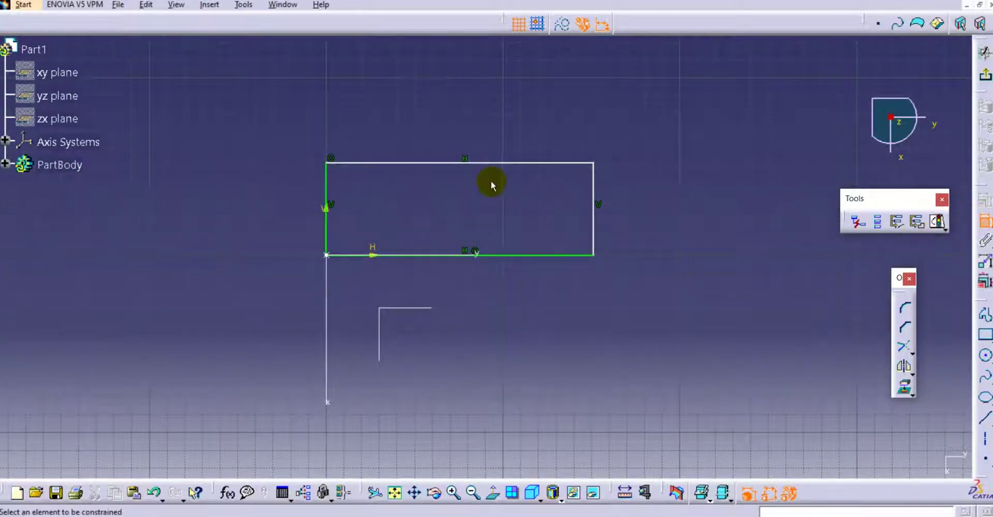
left_click(424, 163)
left_click(452, 98)
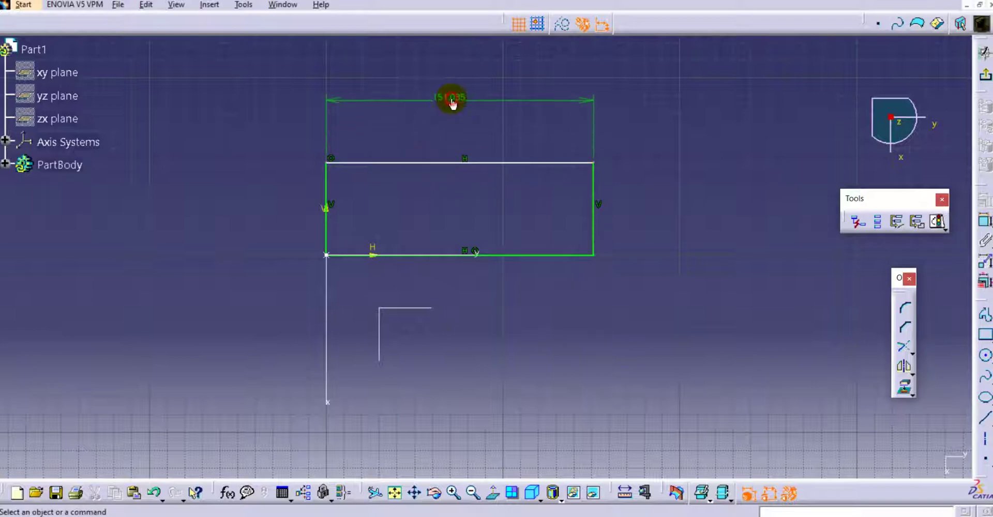
- Set the length dimension of the rectangle's upper edge to 250 mm
double_click(453, 97)
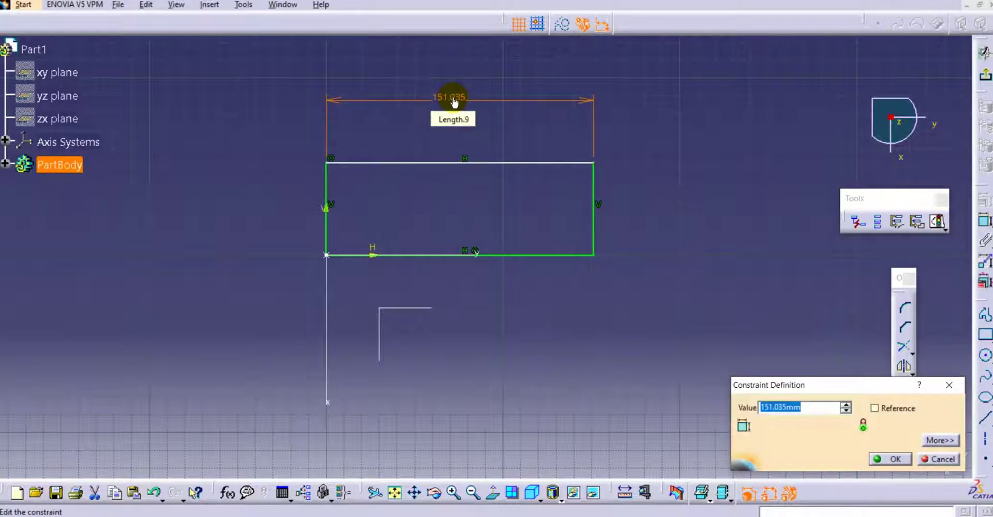
type("250mm")
key("Return")
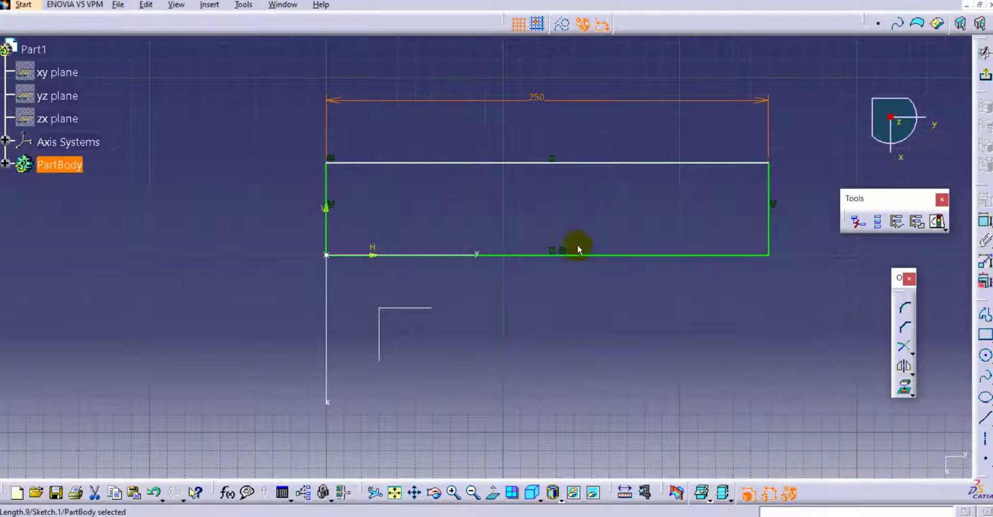
- Dimension the rectangle's vertical edge farthest from the origin, placing the dimension outside the rectangle, and set it to 100 mm
left_click(984, 221)
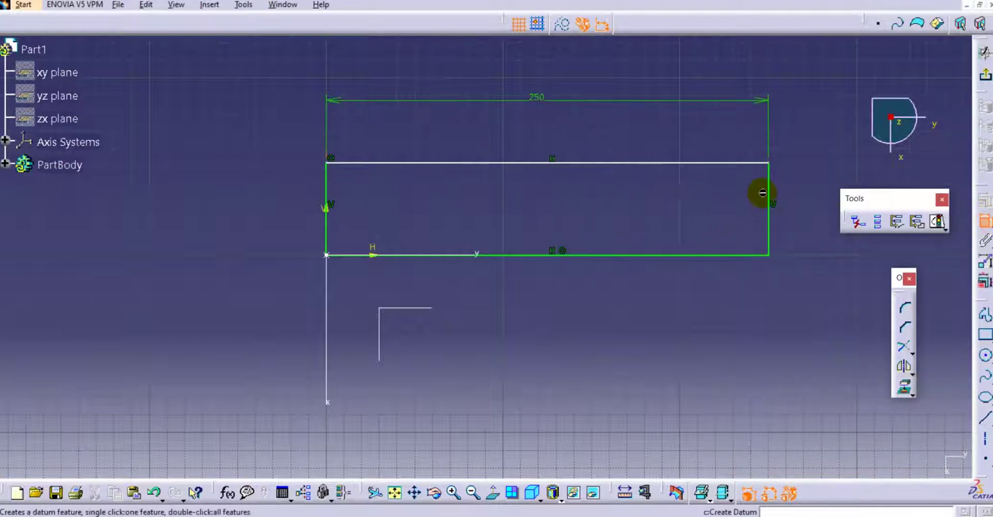
left_click(765, 193)
left_click(796, 185)
double_click(789, 184)
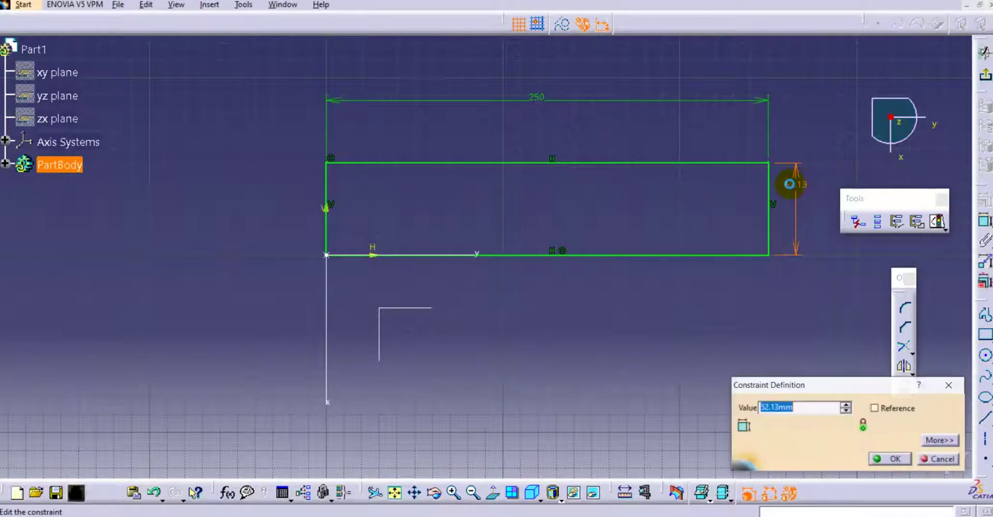
type("100")
key("Return")
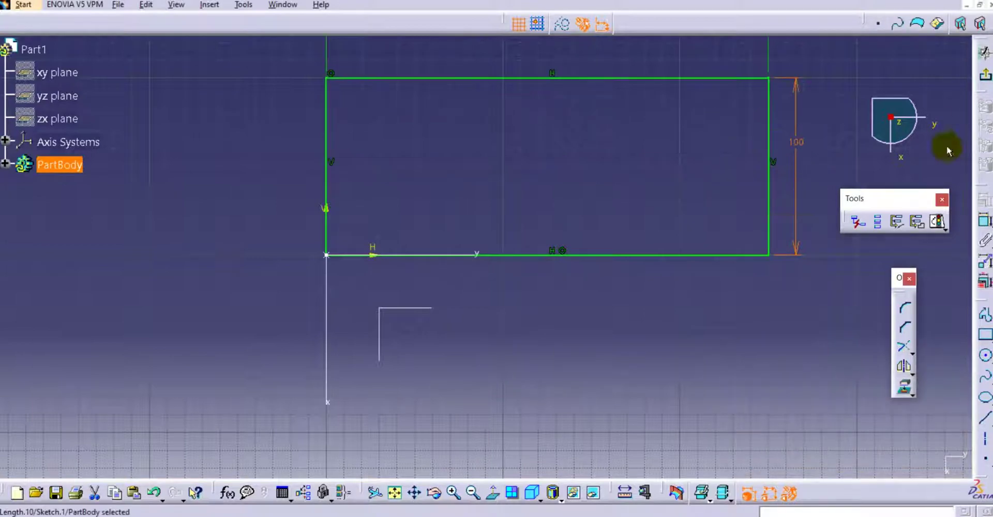
mouse_move(636, 167)
middle_mouse_down()
mouse_move(551, 235)
mouse_move(497, 246)
mouse_move(534, 234)
middle_mouse_up()
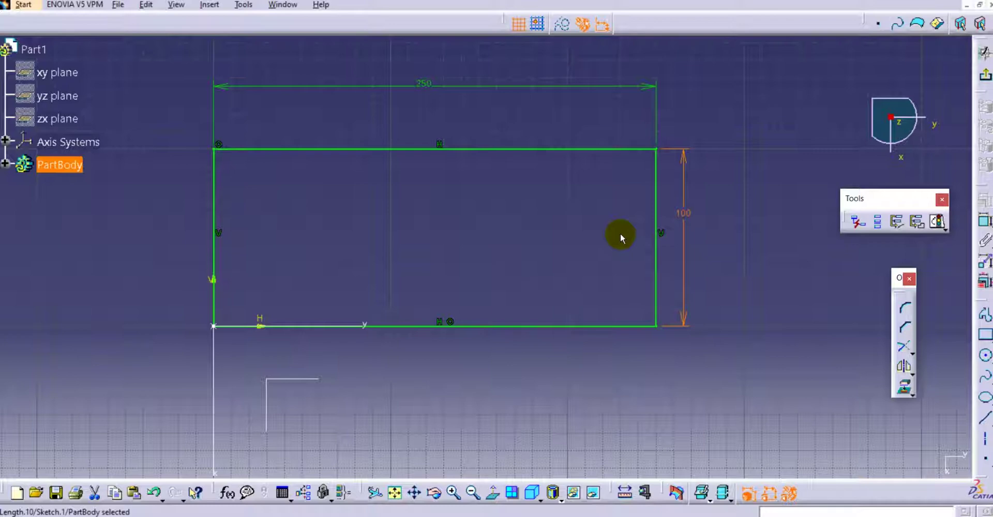
- Check the sketch's constraint state with Sketch Solving Status and close the report
left_click(937, 222)
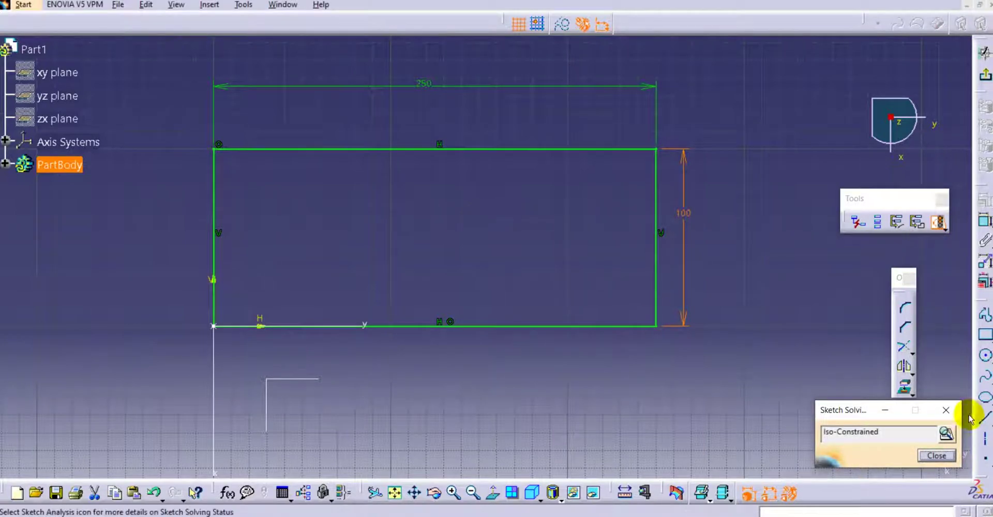
left_click(889, 434)
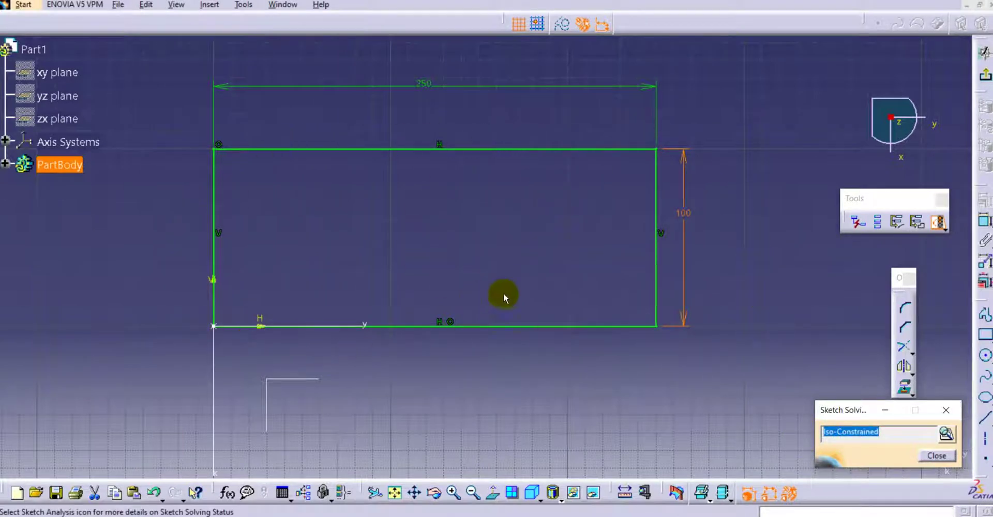
left_click(938, 456)
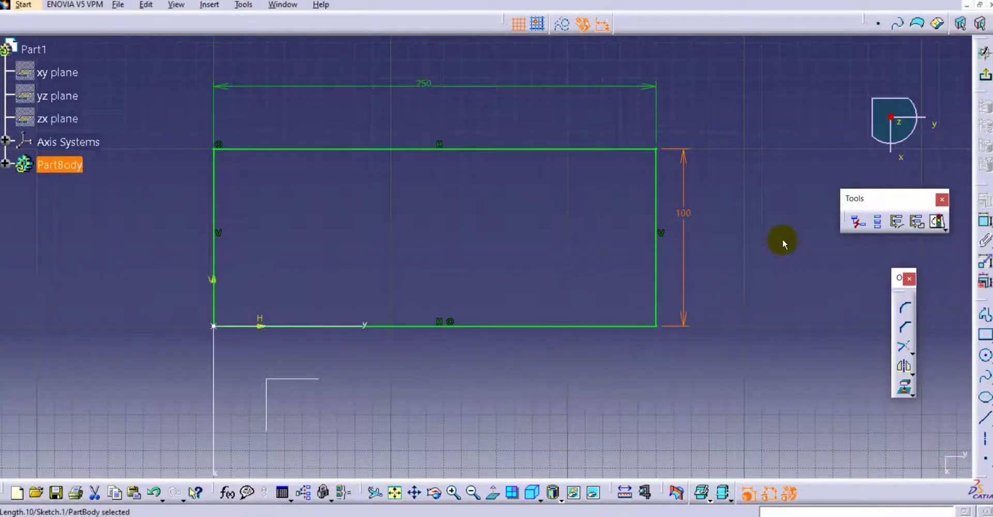
- Run Sketch Analysis, highlight the implicit profile on the rectangle to check that it is closed, and close the analysis
left_click(944, 230)
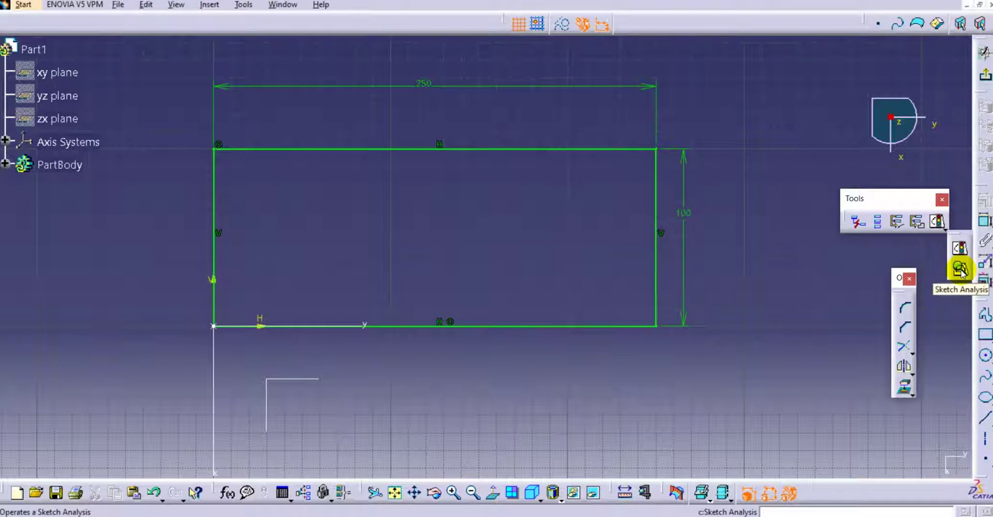
left_click(958, 270)
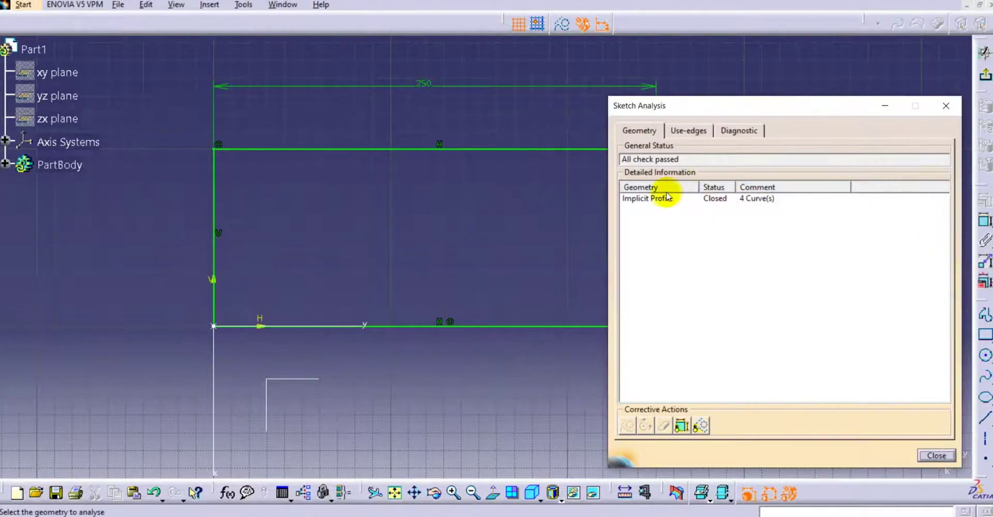
left_click(658, 196)
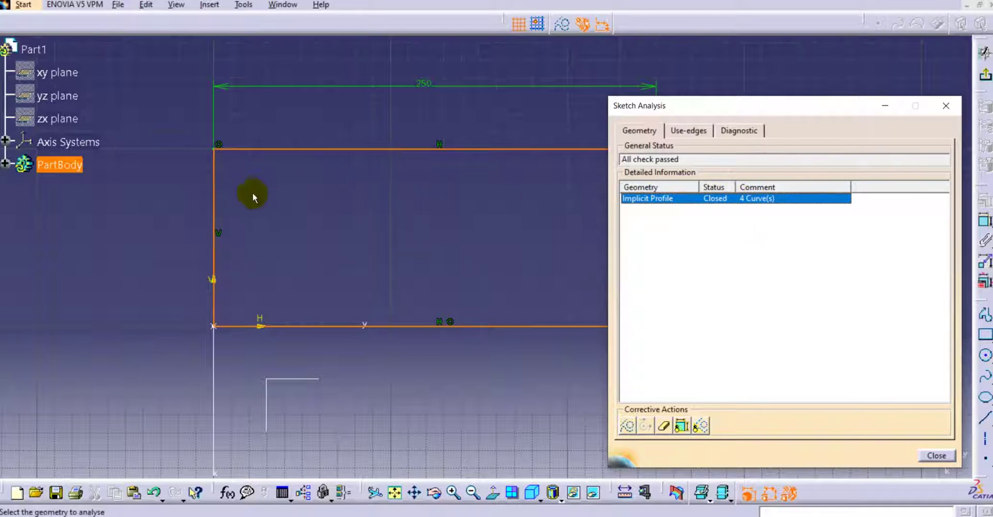
left_click_drag(761, 105, 889, 131)
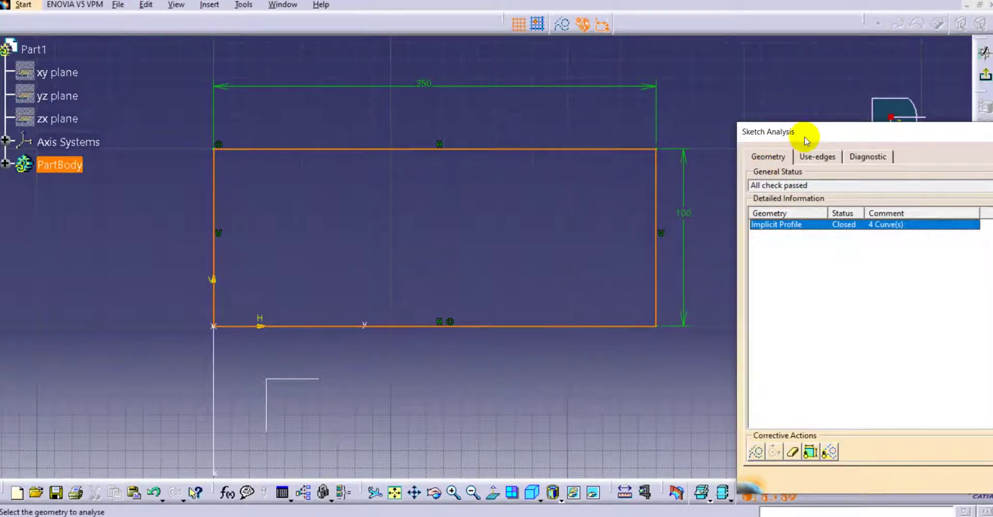
left_click_drag(804, 140, 648, 137)
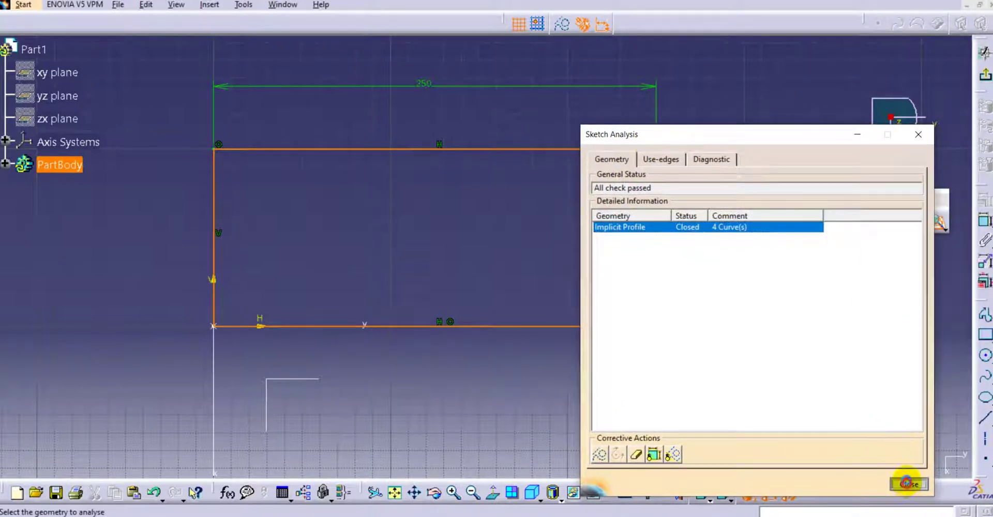
left_click(908, 484)
middle_click_drag(597, 226, 737, 190)
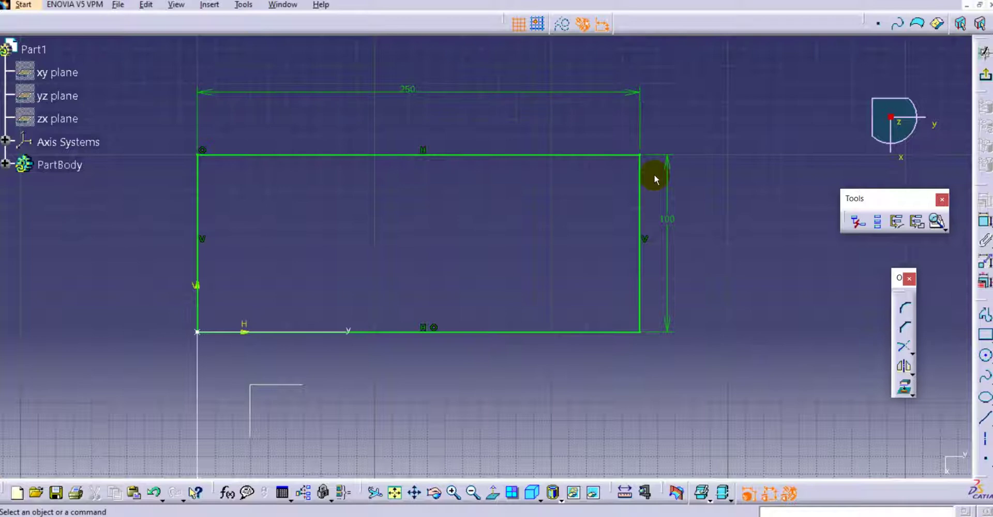
- Exit the sketch and start a Pad from the rectangle, moving the definition dialog clear of the preview
left_click(984, 78)
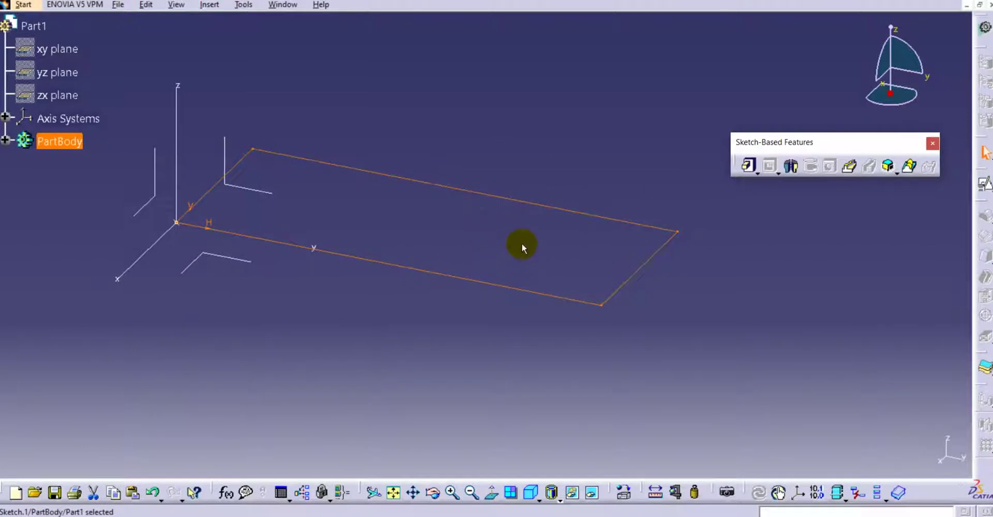
left_click(749, 168)
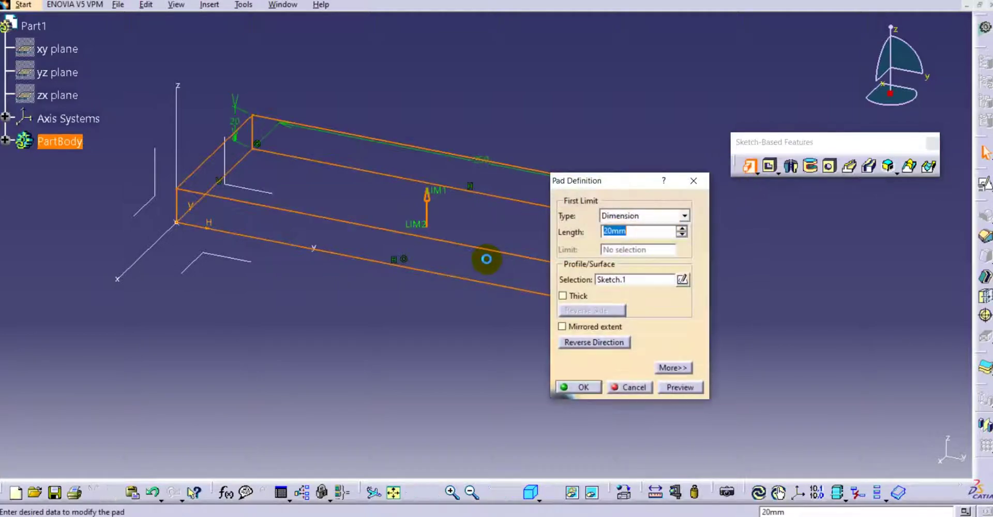
left_click_drag(600, 187, 790, 204)
left_click_drag(814, 252, 784, 252)
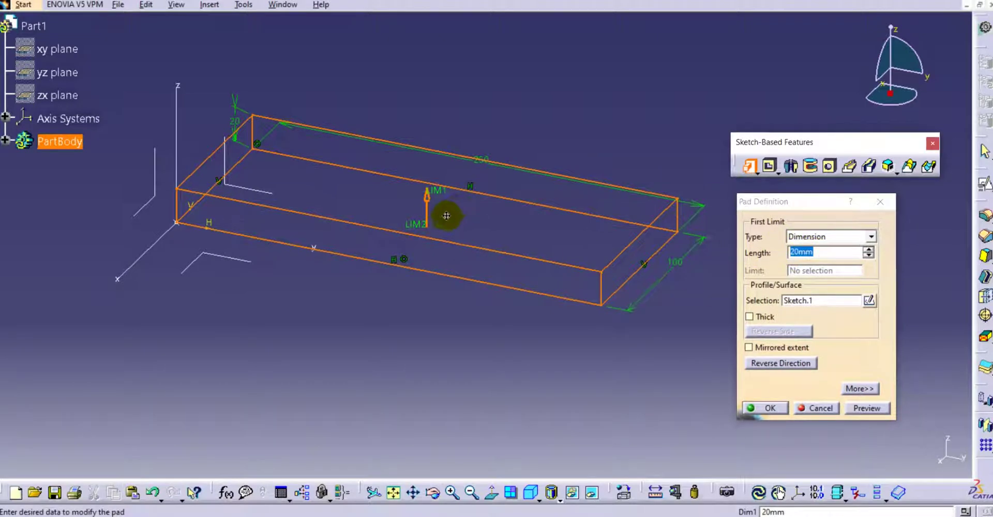
- Stretch the pad's first limit to about 66 mm above the sketch and its second limit to about 28 mm below it
middle_click_drag(435, 226, 419, 243)
left_click_drag(402, 227, 410, 144)
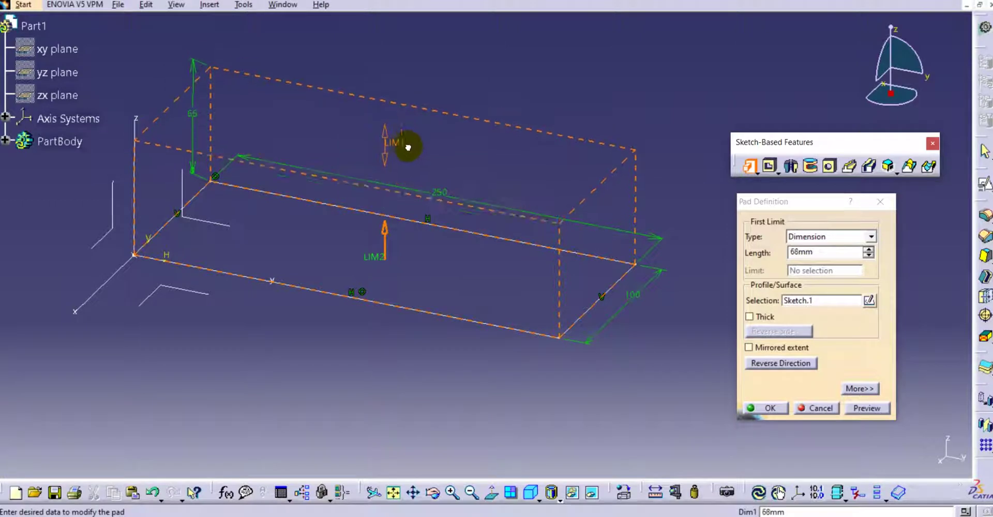
mouse_move(375, 277)
left_mouse_down()
mouse_move(376, 373)
mouse_move(377, 284)
mouse_move(381, 313)
mouse_move(377, 304)
left_mouse_up()
- Set the pad's first limit length to 25 mm, preview it, and display the second limit's settings
double_click(813, 252)
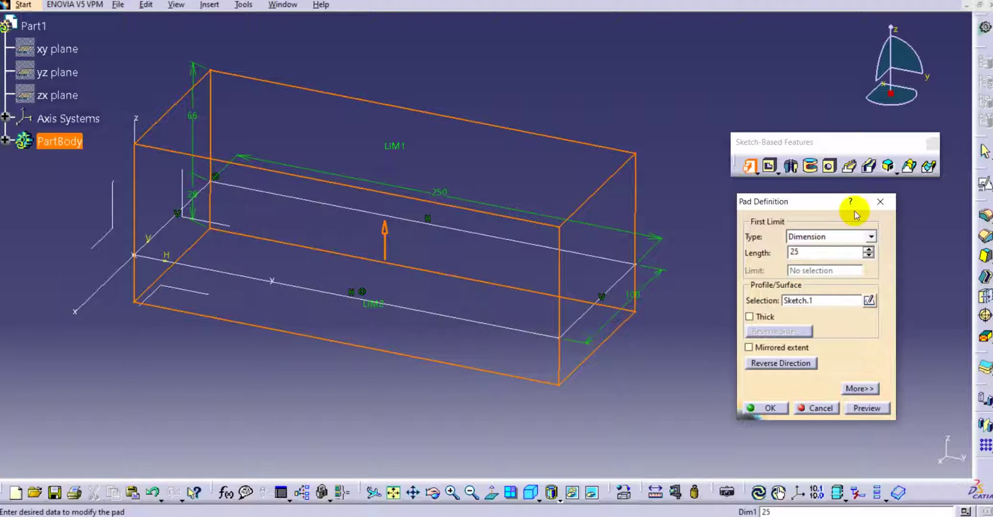
left_click(866, 408)
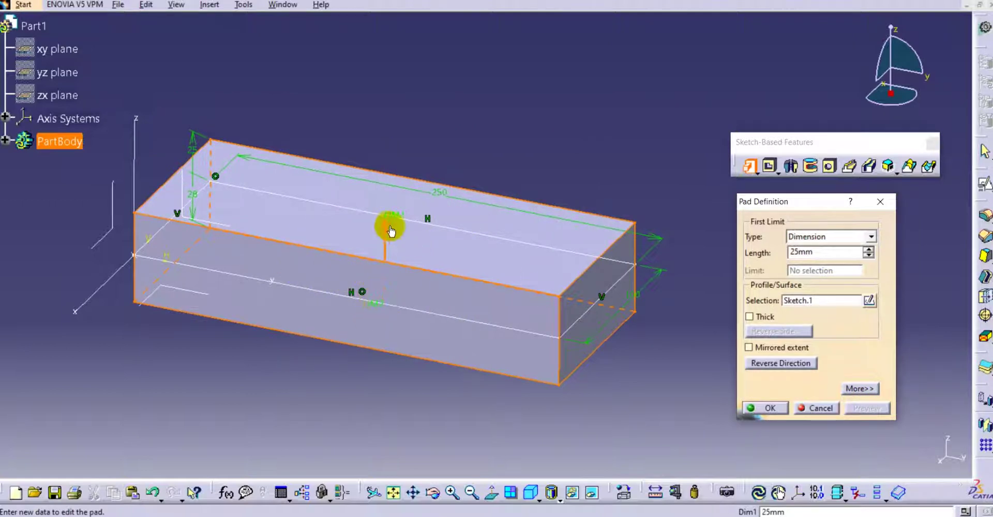
left_click(859, 389)
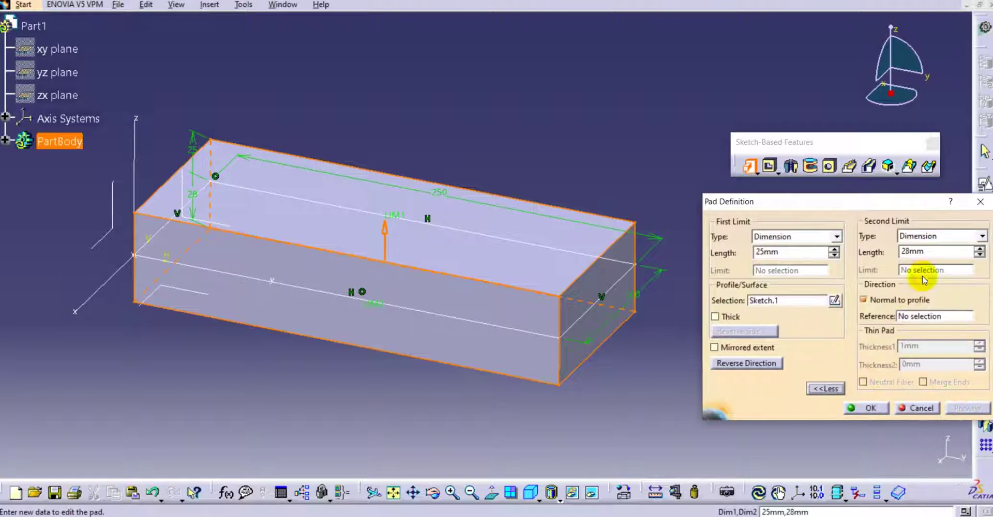
left_click_drag(938, 252, 902, 252)
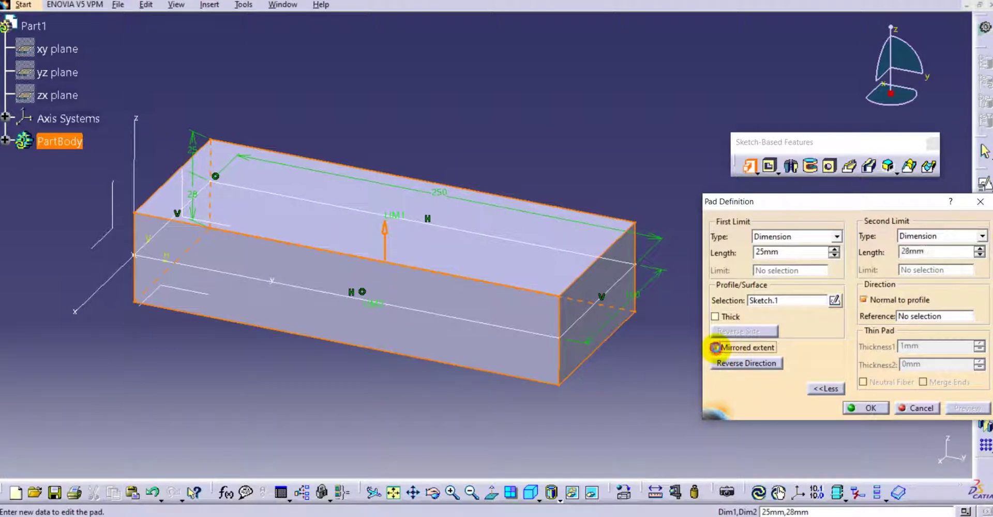
- Make the pad a mirrored extent about the sketch, preview it, and create the solid
left_click(715, 348)
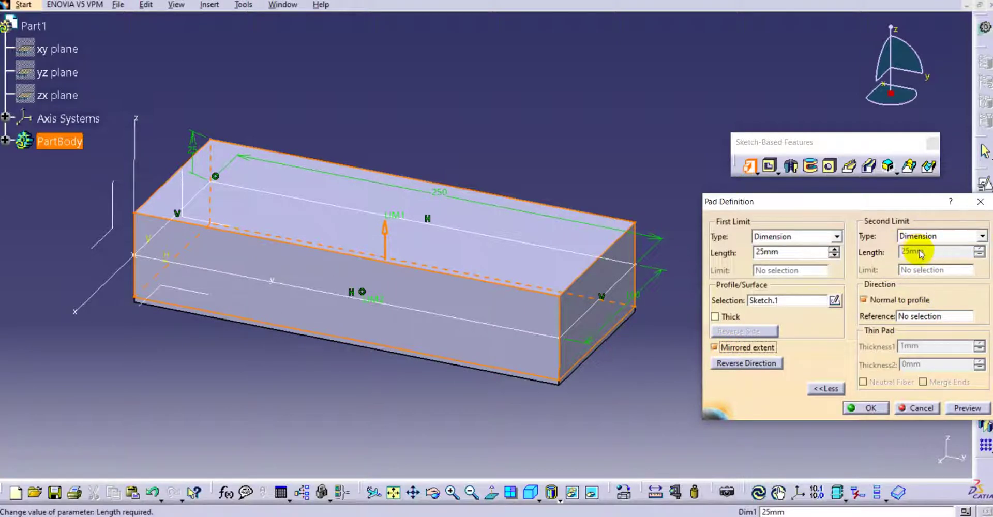
double_click(778, 253)
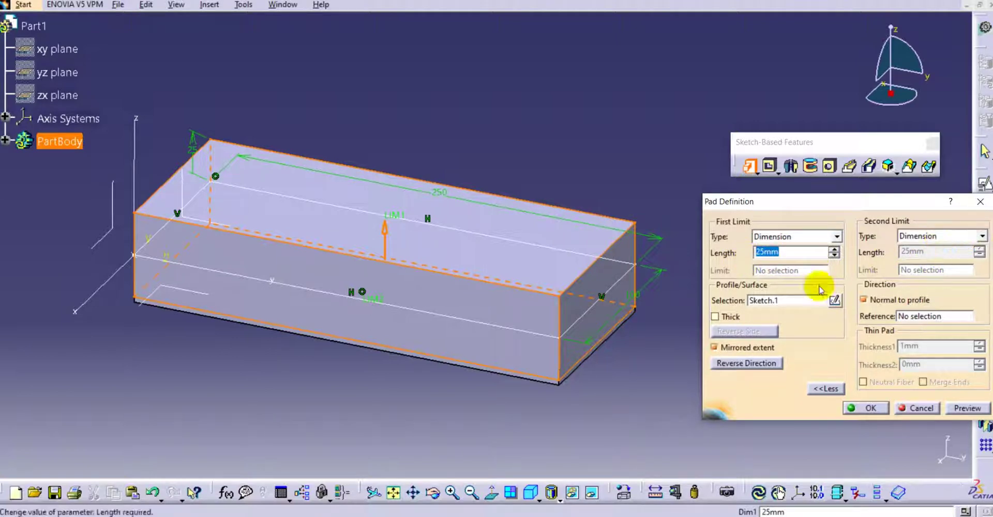
left_click(978, 407)
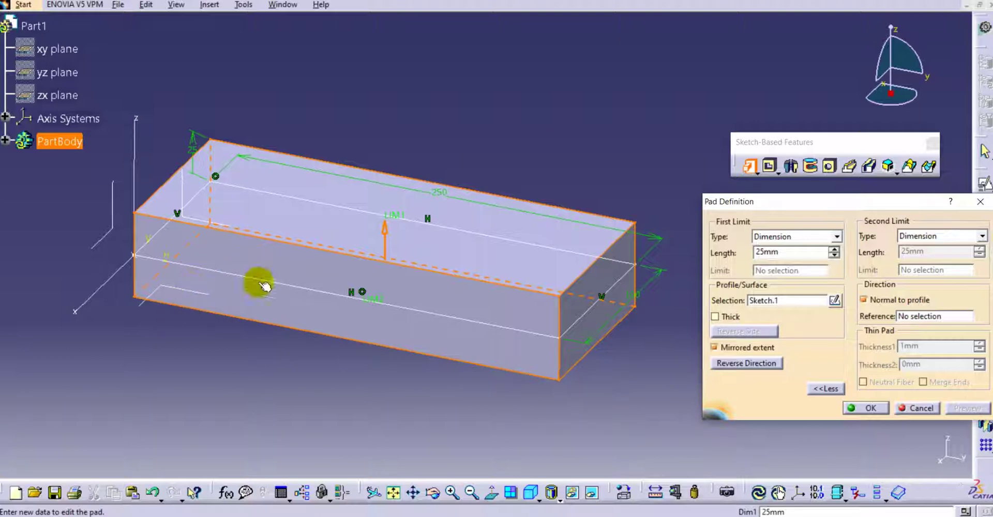
left_click(864, 408)
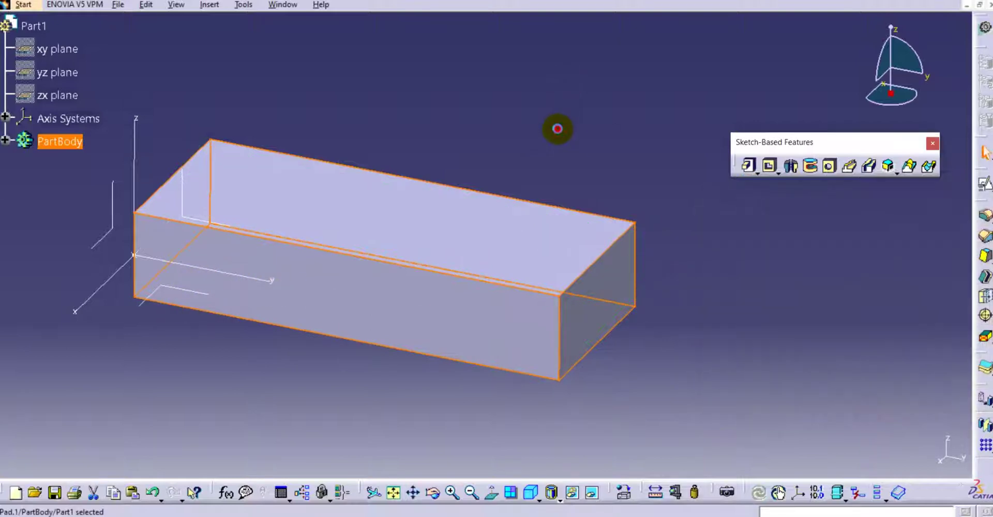
left_click(556, 127)
- Expand PartBody in the tree, open the definition of Pad.1, and cancel it without changes
middle_click_drag(288, 270, 233, 270)
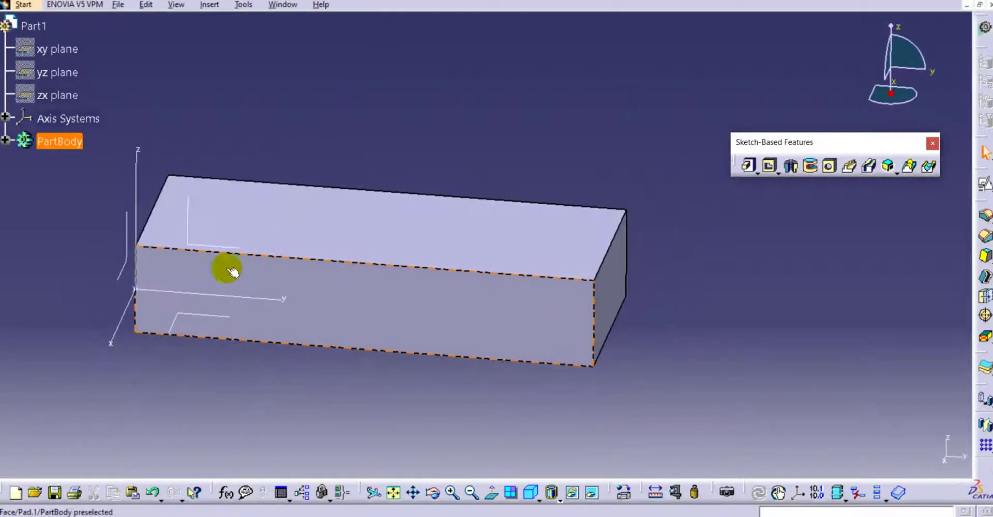
left_click(6, 141)
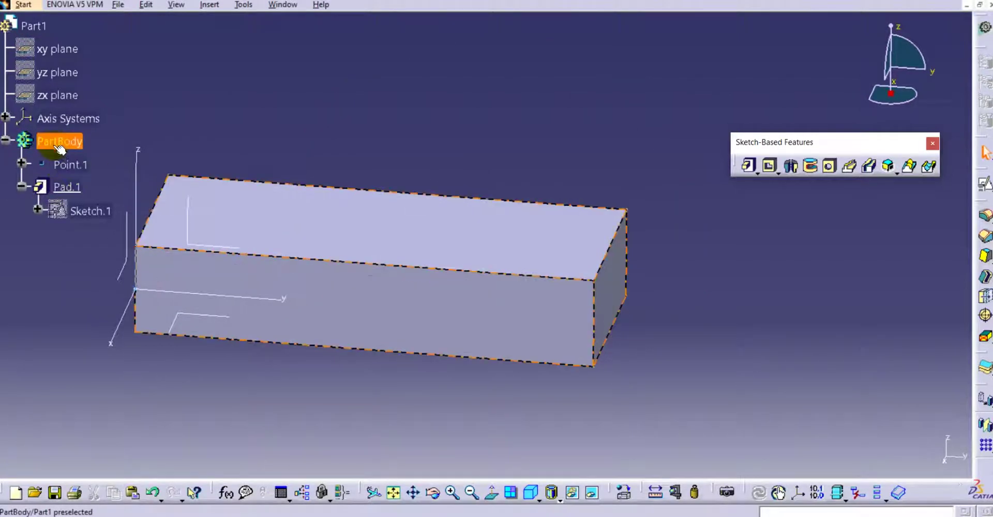
left_click(65, 185)
double_click(64, 186)
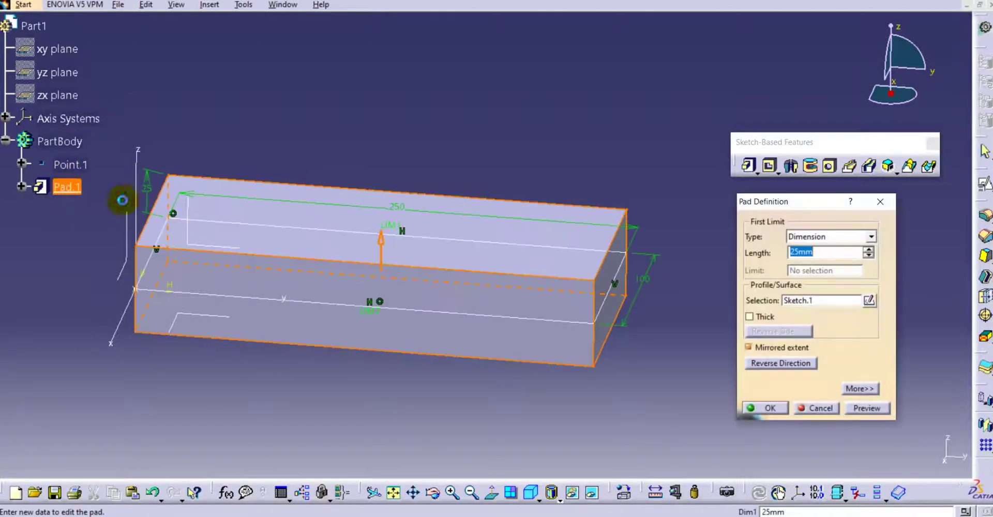
left_click(815, 408)
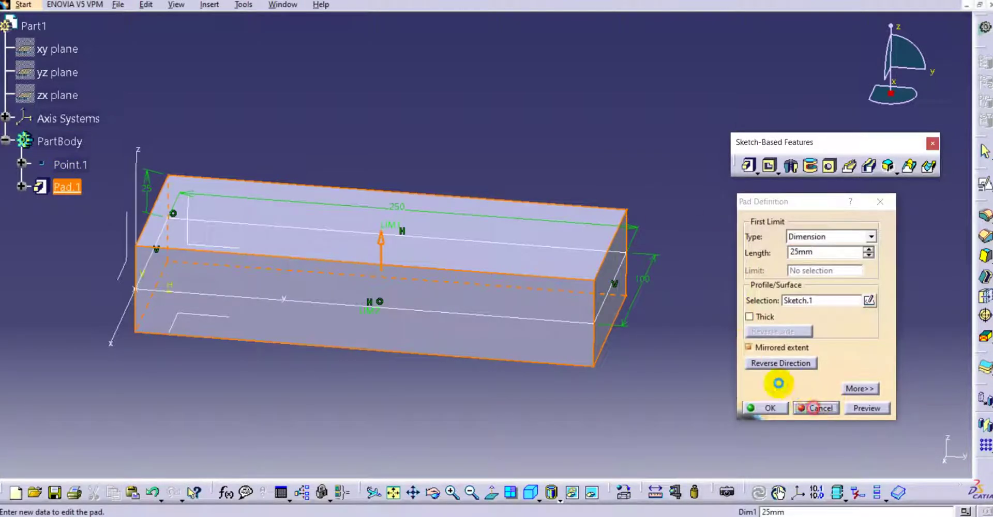
- Reopen the definition of Pad.1, review the first limit types in its extended settings, keep Dimension, and cancel
right_click(61, 188)
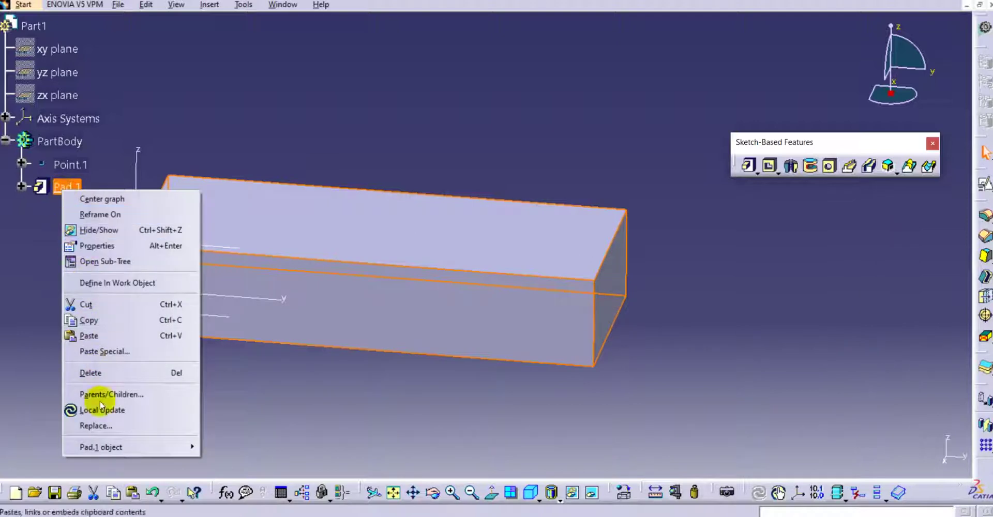
mouse_move(109, 447)
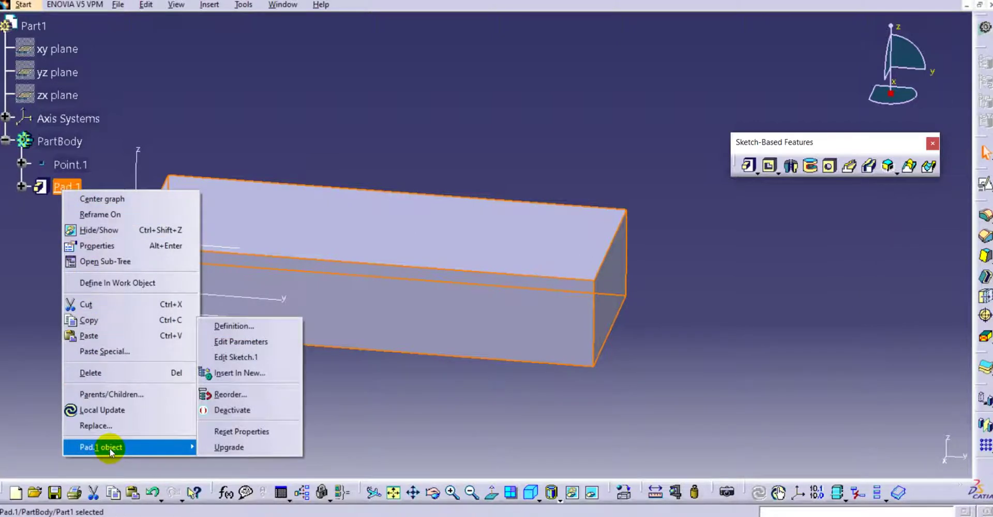
left_click(239, 328)
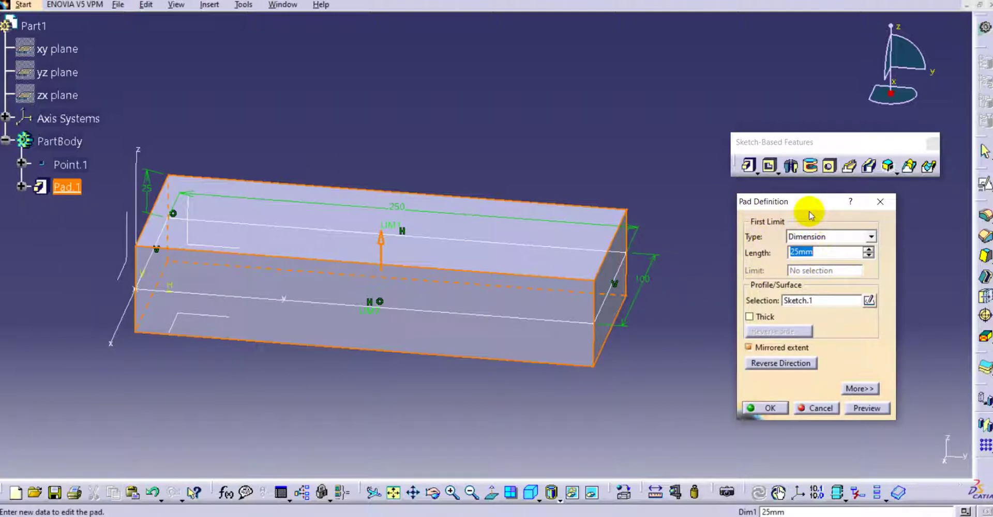
left_click(856, 389)
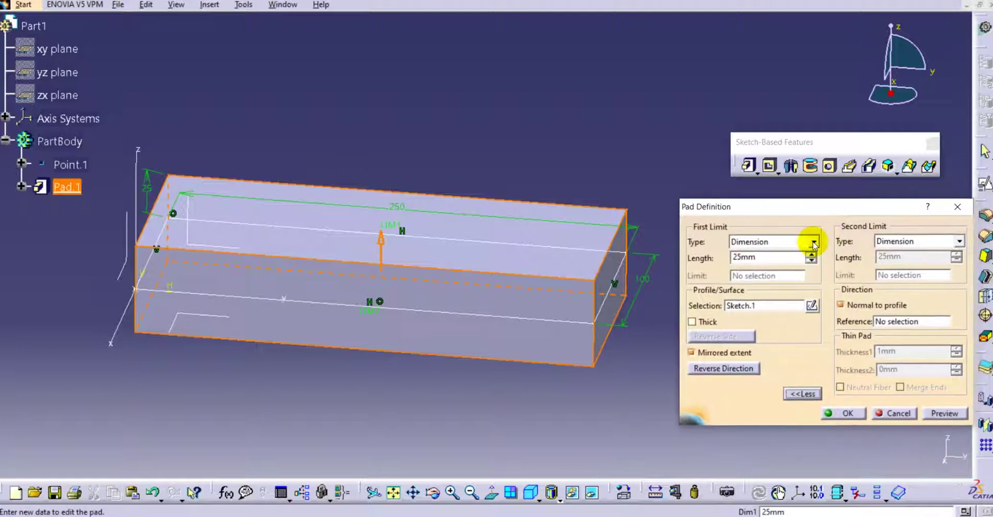
left_click(791, 241)
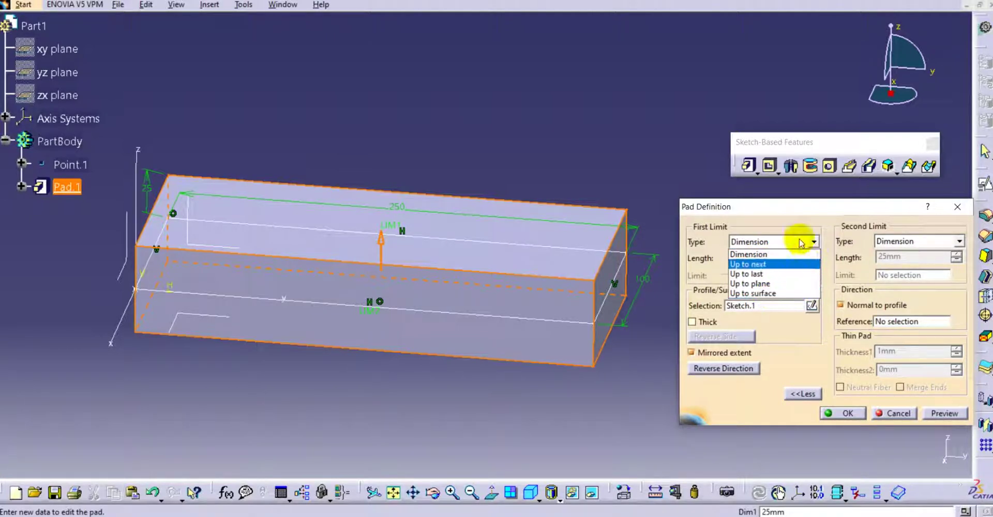
left_click(765, 254)
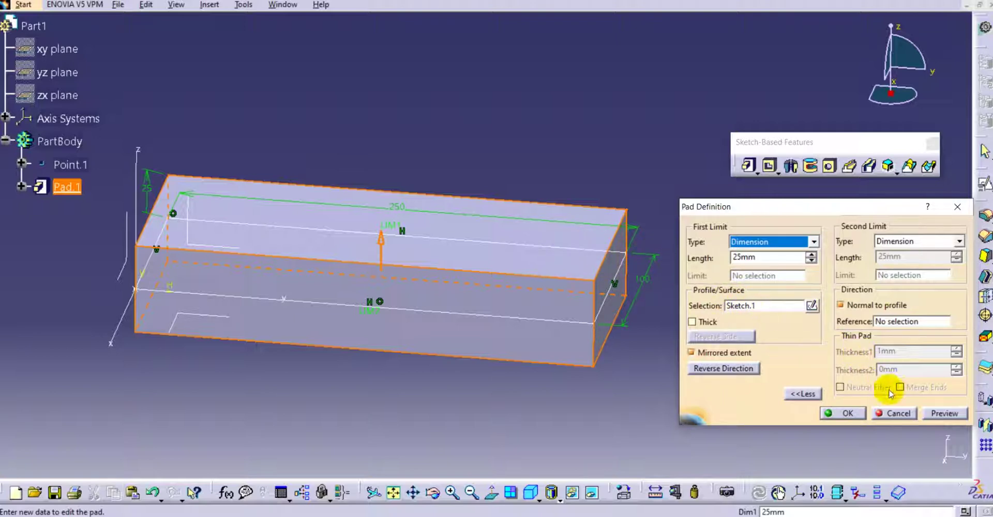
left_click(884, 413)
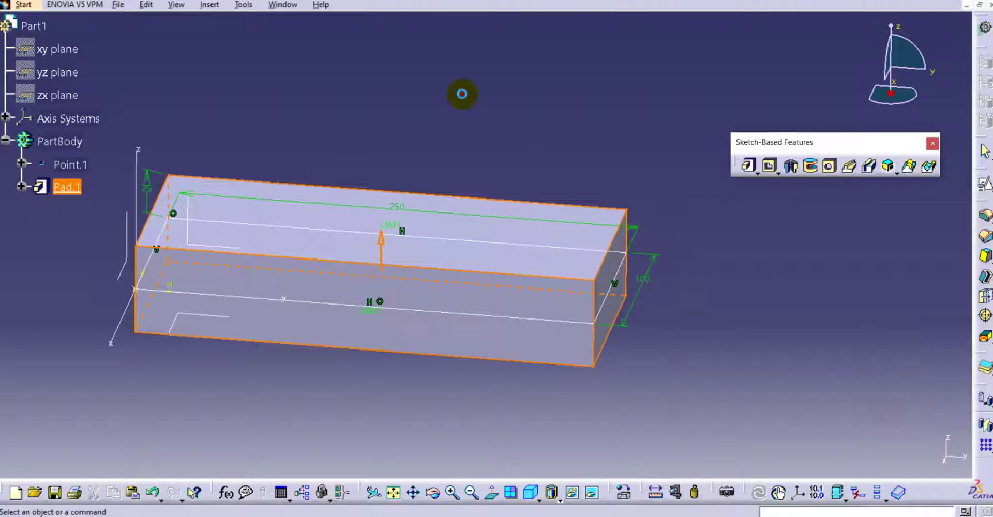
- Start a positioned sketch on the pad's upper face with Reverse H and Swap applied to its axes
left_click(394, 126)
middle_click_drag(393, 185, 427, 151)
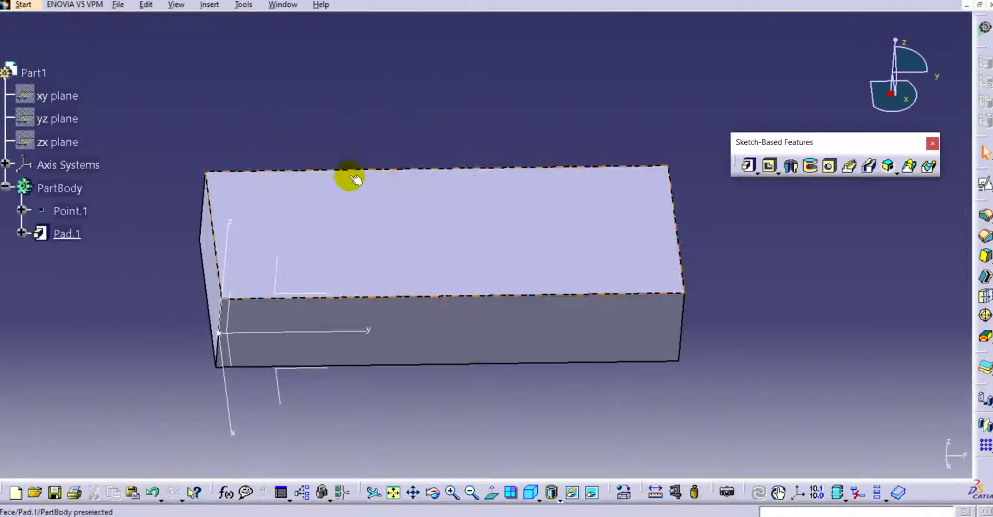
left_click(362, 116)
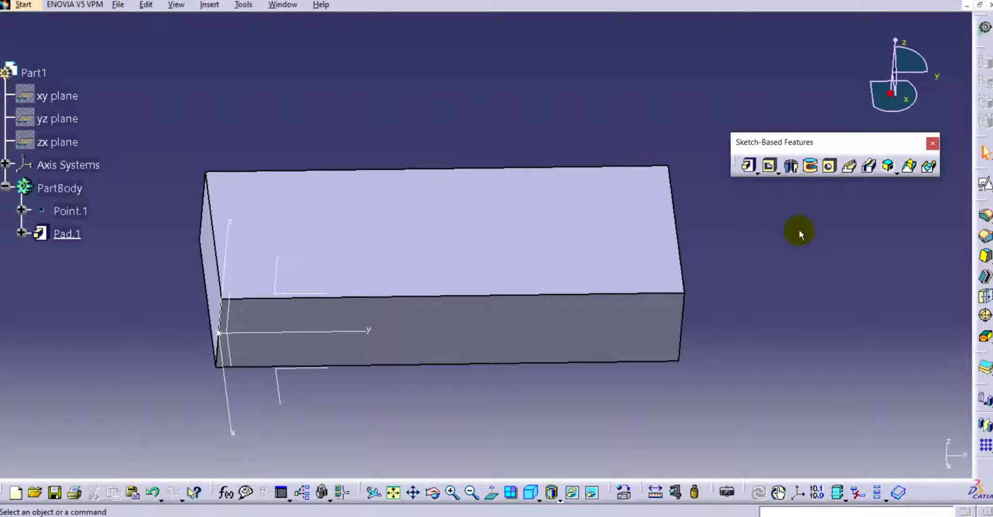
left_click(985, 184)
left_click(603, 246)
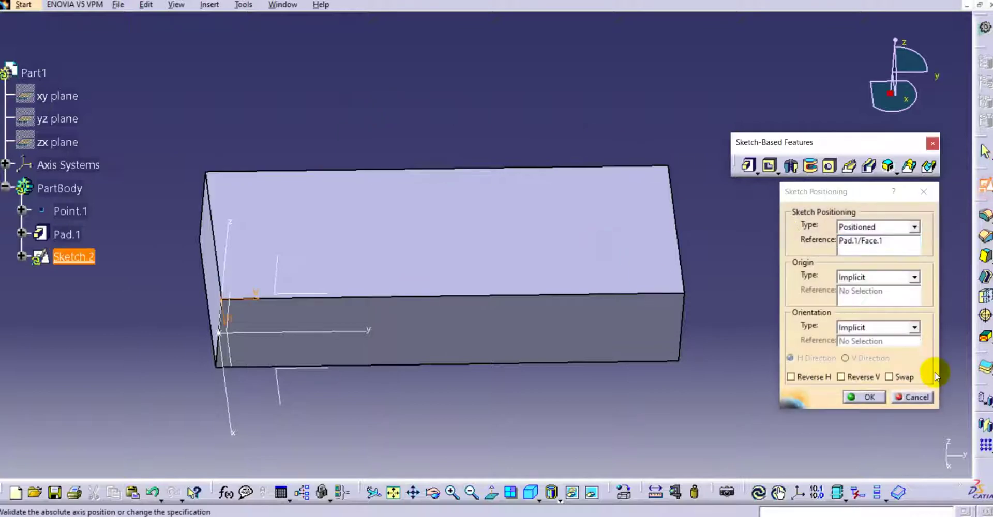
left_click(791, 376)
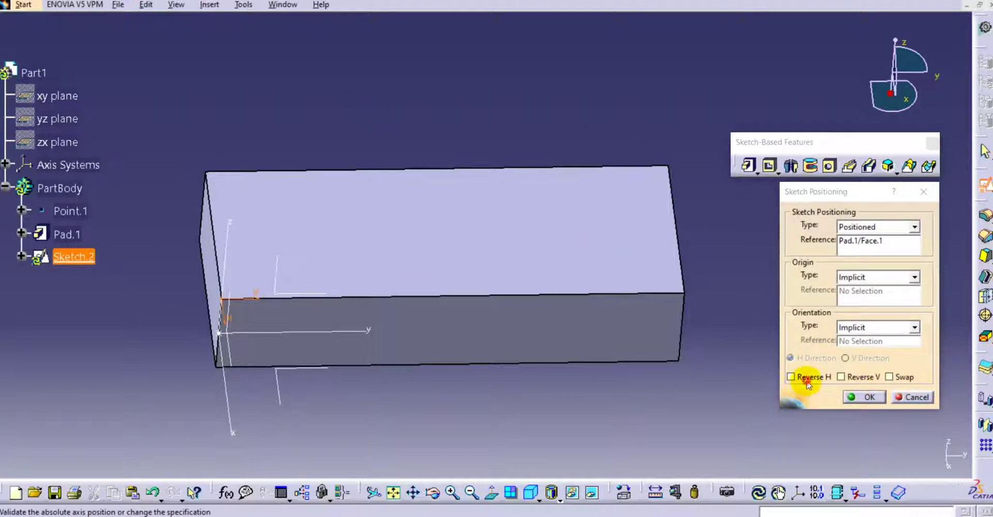
left_click(889, 377)
left_click(868, 397)
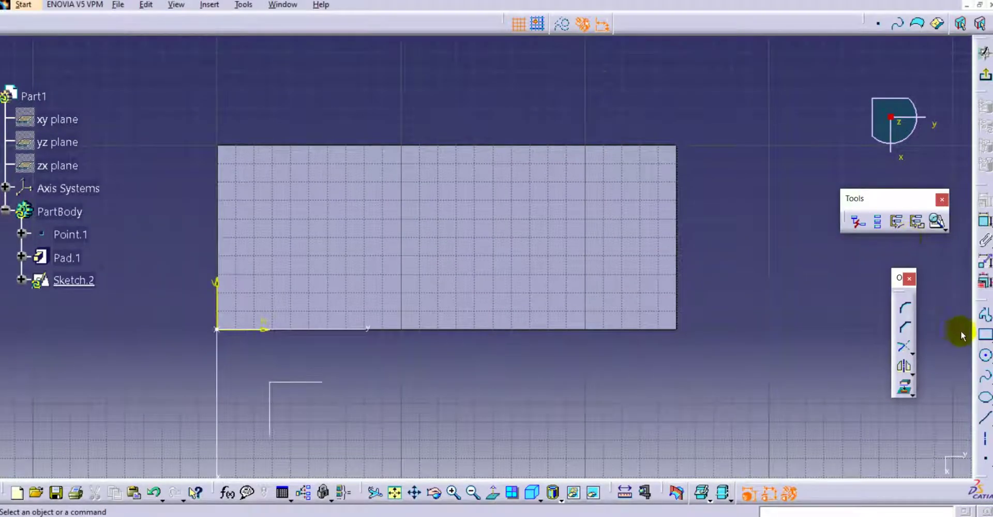
- Sketch two narrow upright rectangles on the face, one about 16 mm wide near its right edge and one about 23 mm wide right of centre
left_click(985, 334)
left_click(662, 161)
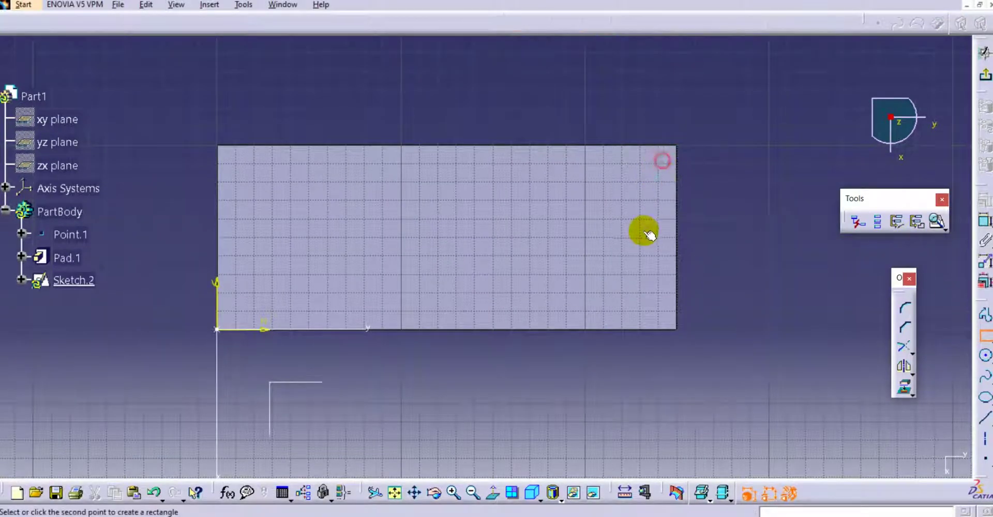
left_click(634, 304)
left_click(985, 334)
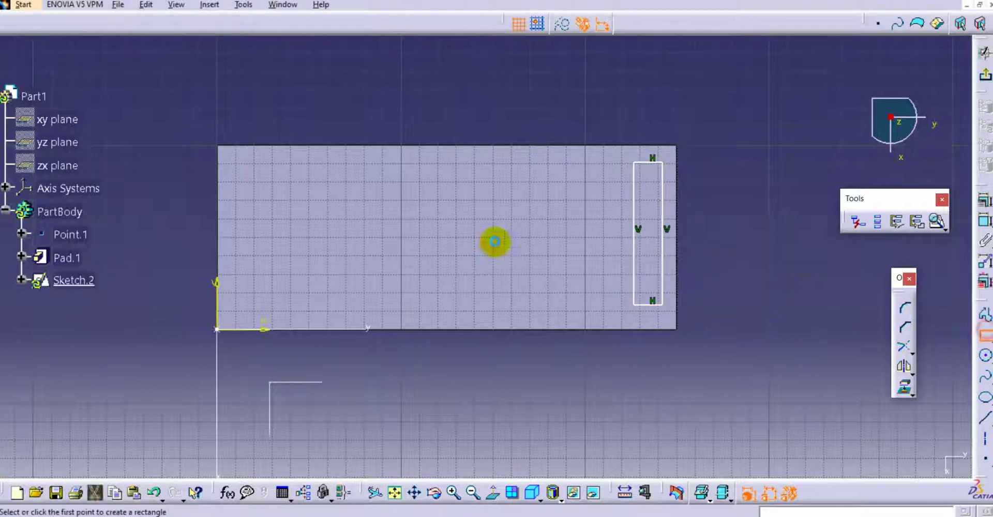
left_click(485, 167)
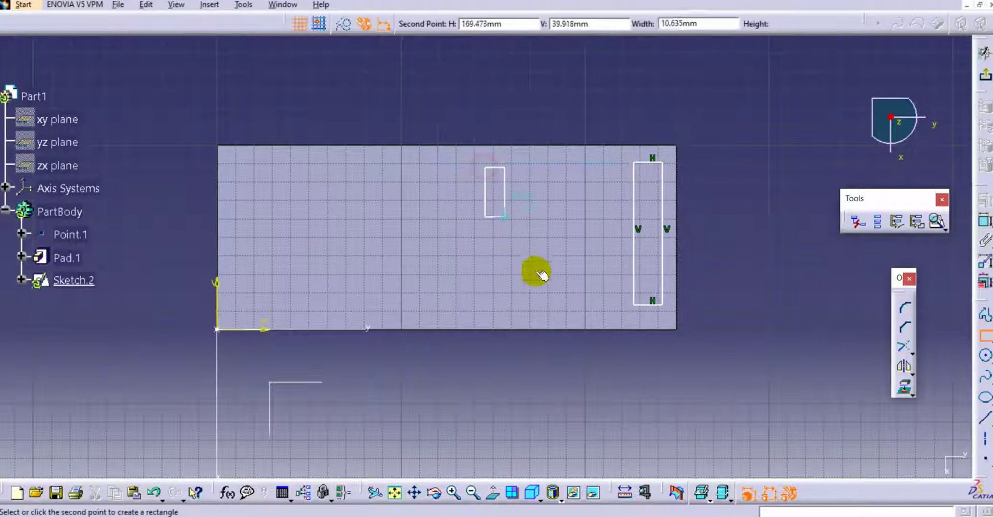
left_click(526, 304)
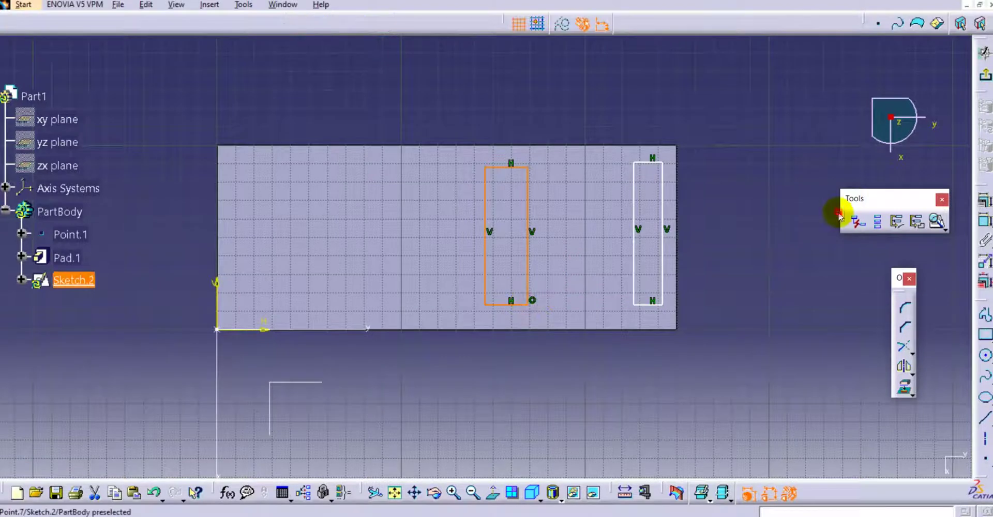
left_click(655, 191)
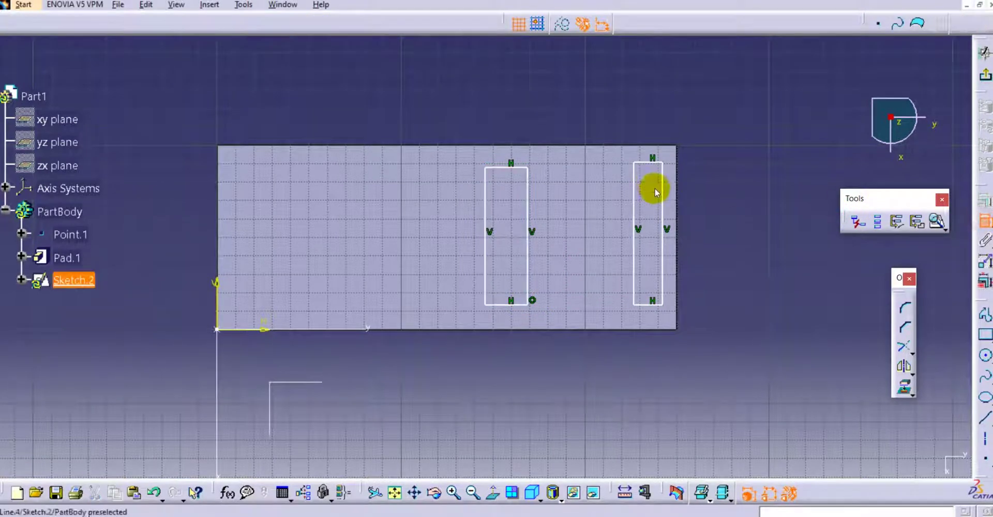
left_click(646, 162)
left_click(647, 304)
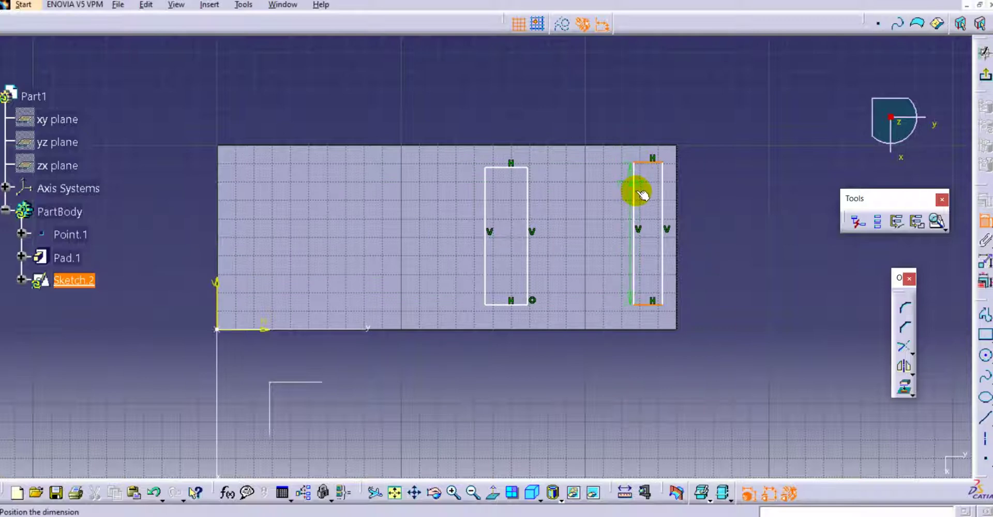
- Make the right-hand rectangle's upper edge coincident with the pad face's upper edge
left_click(977, 221)
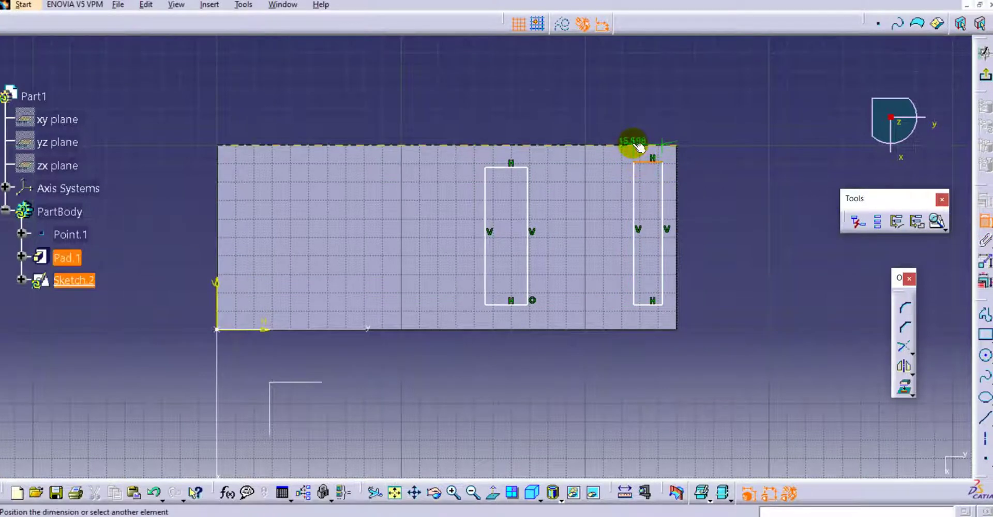
left_click(639, 146)
right_click(698, 99)
left_click(760, 203)
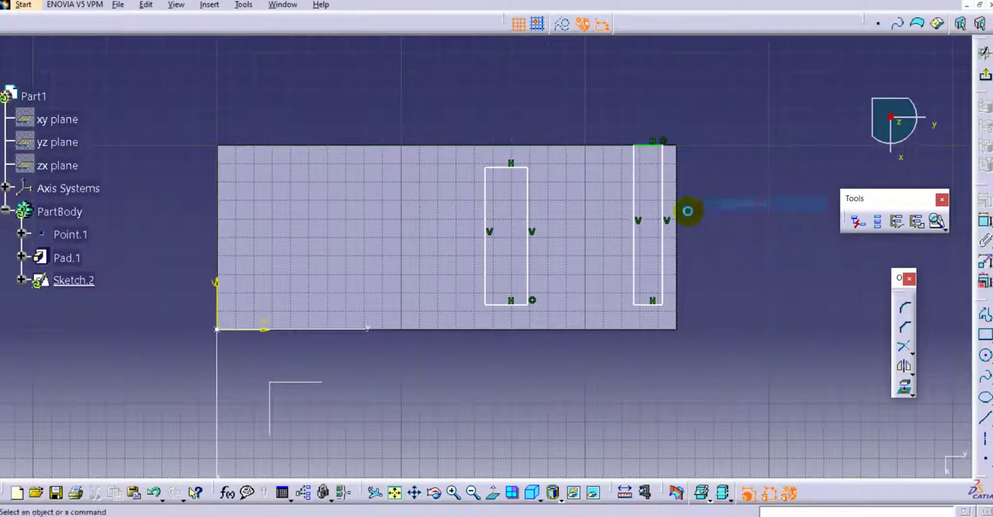
- Make the right-hand rectangle's lower edge coincident with the pad face's lower edge
left_click(982, 220)
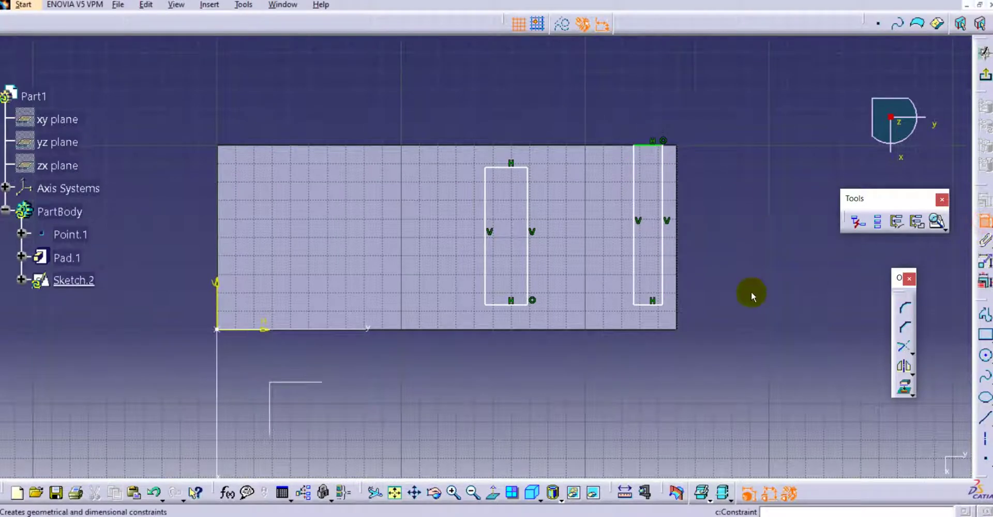
left_click(641, 304)
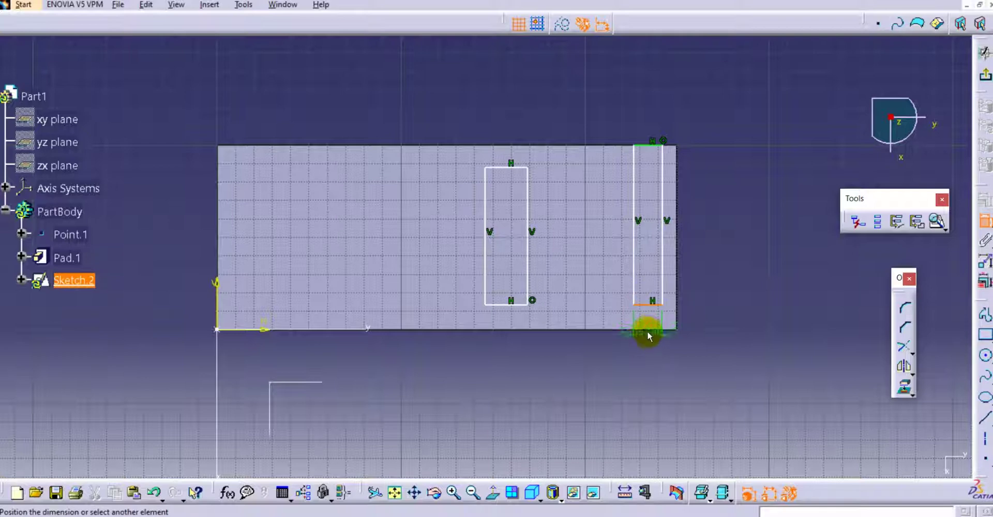
left_click(654, 332)
right_click(764, 277)
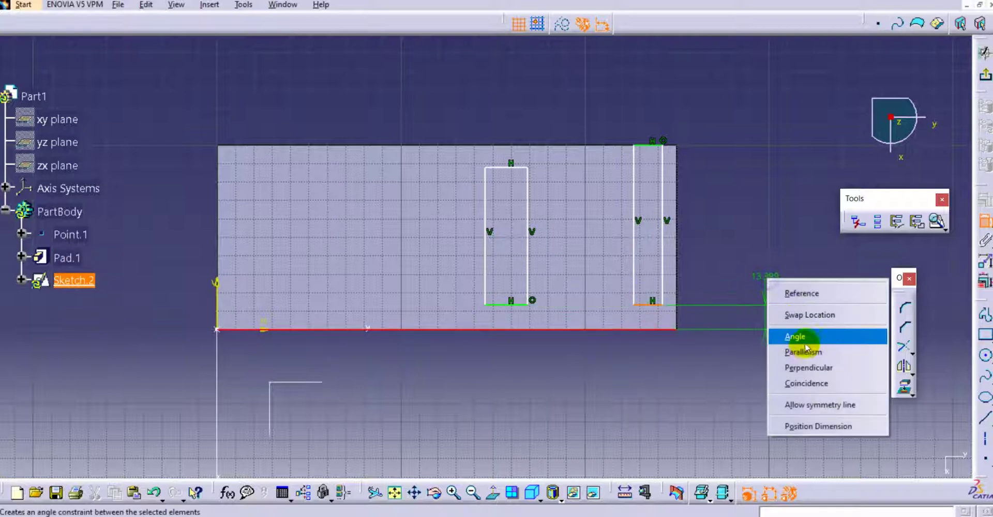
left_click(797, 381)
left_click(985, 222)
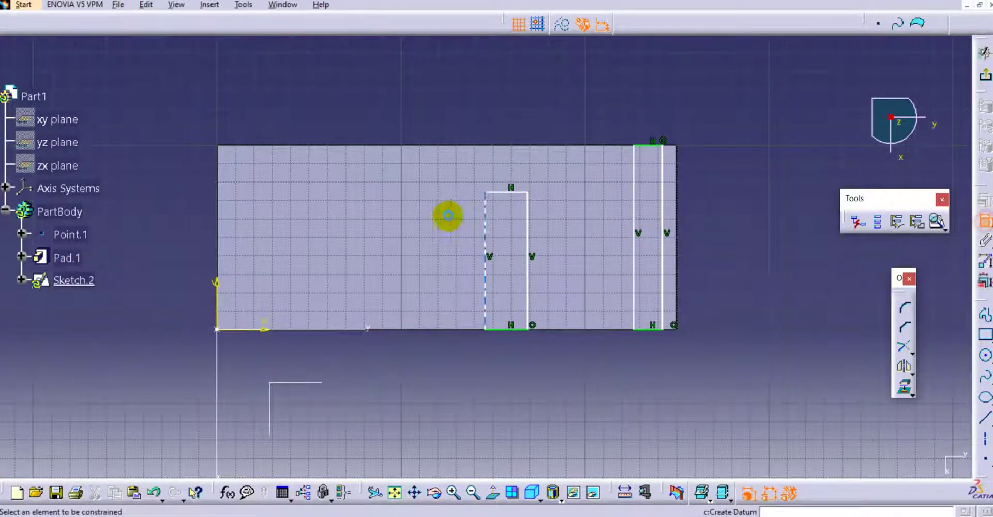
left_click(499, 192)
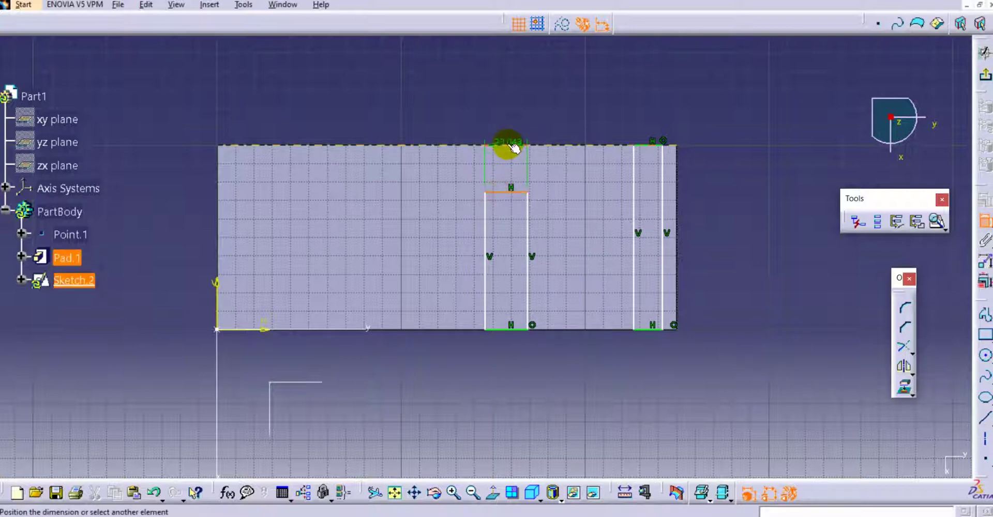
left_click(519, 133)
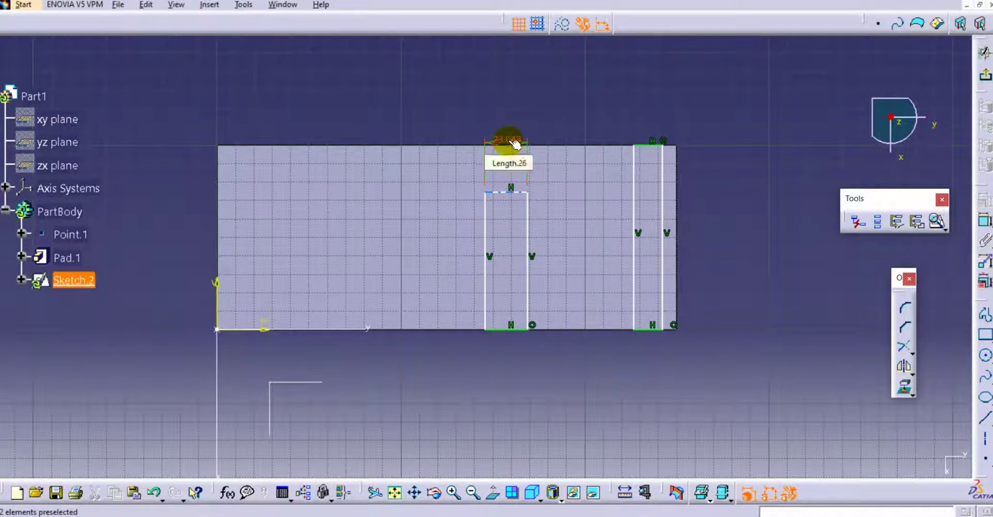
key("Delete")
- Make the left-hand rectangle's upper edge coincident with the pad face's upper edge
left_click(986, 223)
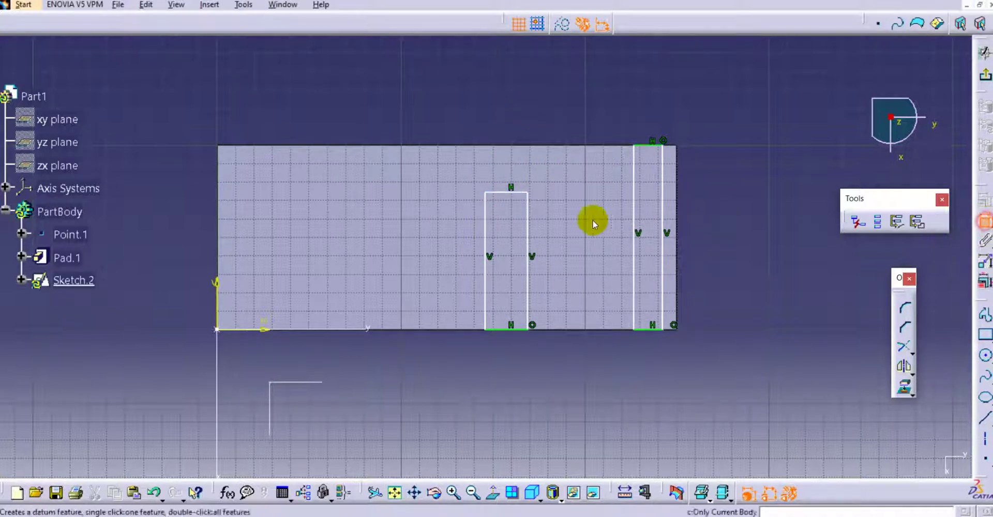
left_click(498, 188)
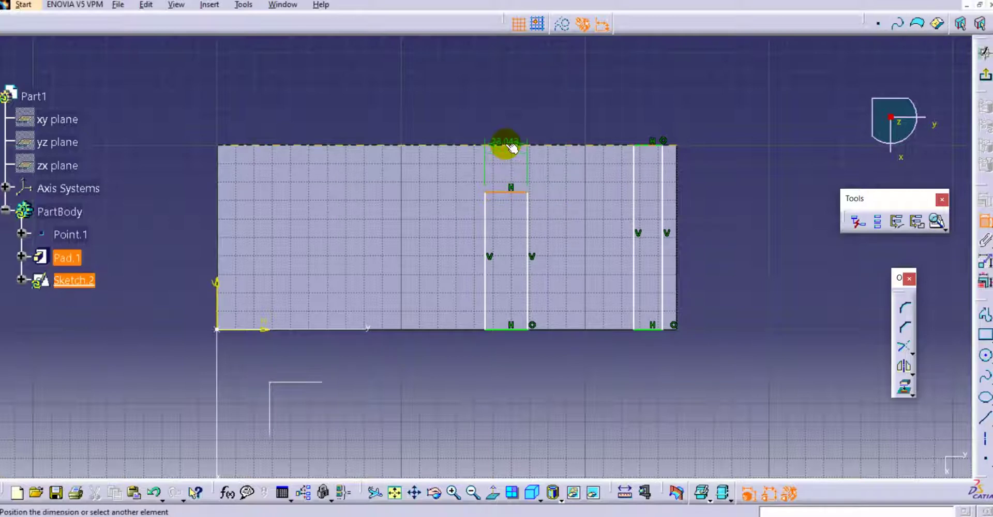
left_click(506, 146)
right_click(526, 98)
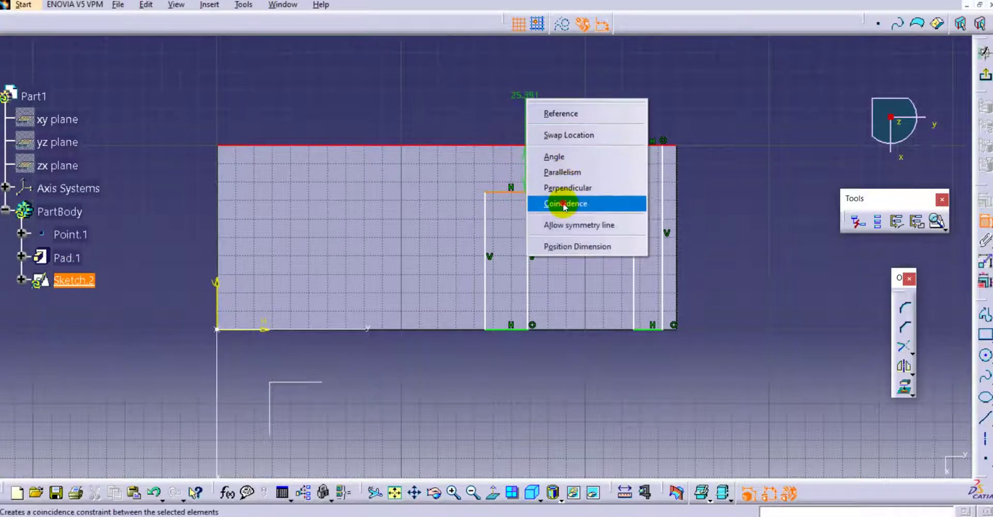
left_click(564, 202)
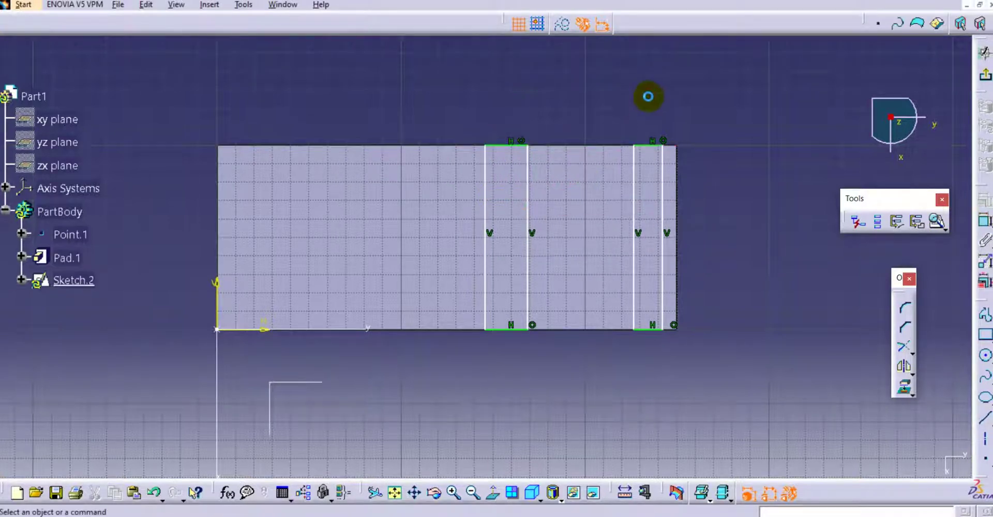
- Dimension the left-hand rectangle's width and set it to 20 mm
left_click(985, 221)
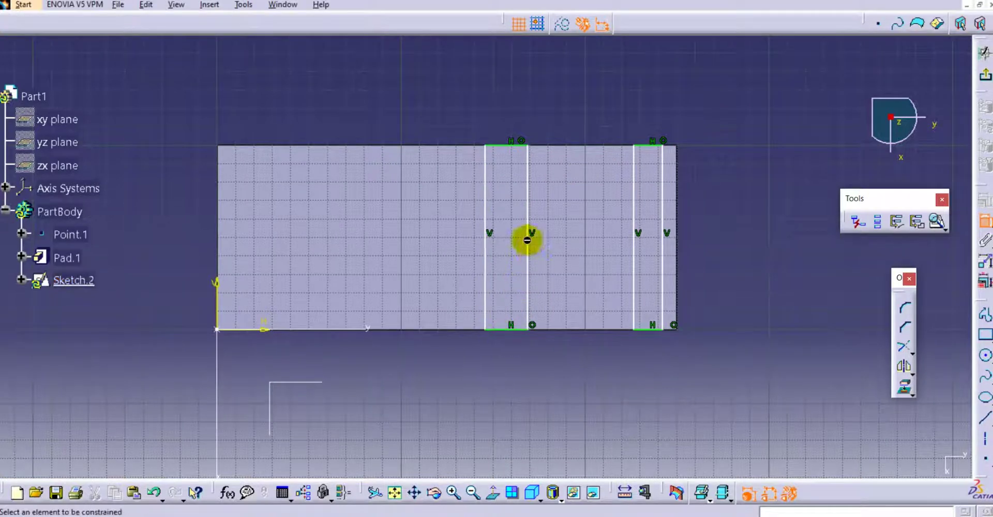
left_click(505, 148)
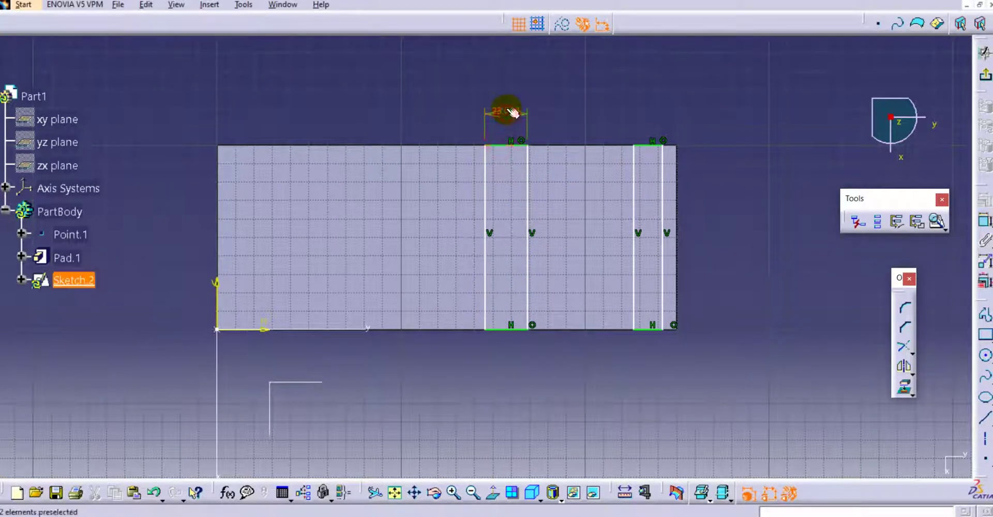
double_click(510, 112)
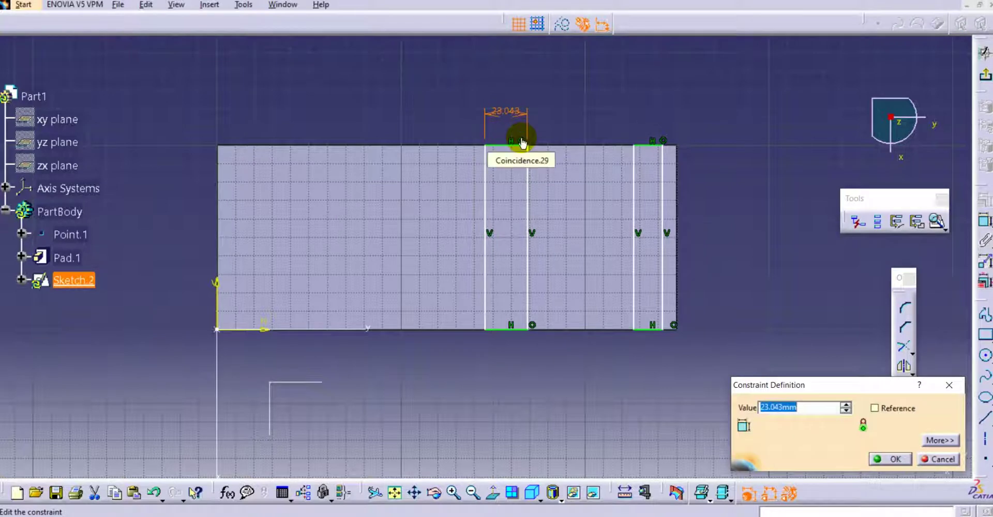
key("Return")
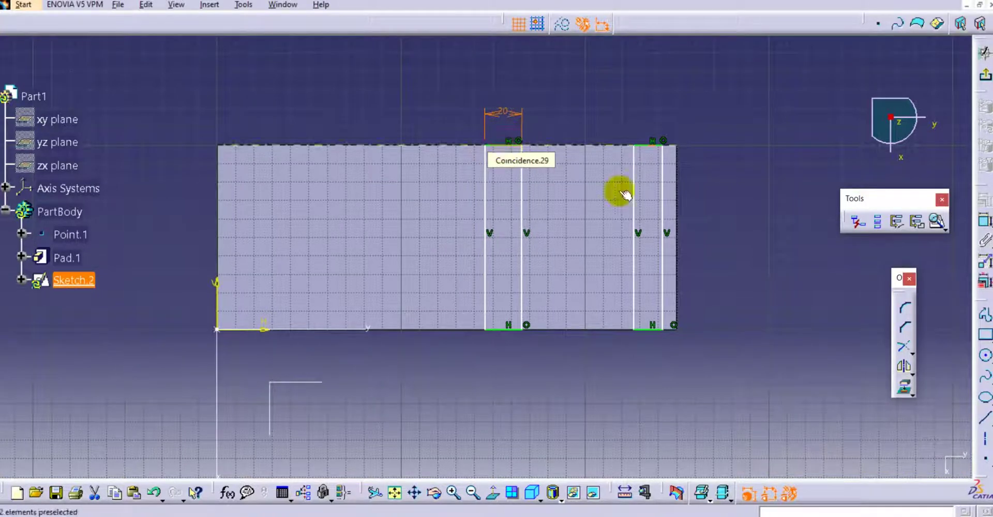
left_click(982, 219)
left_click(716, 177)
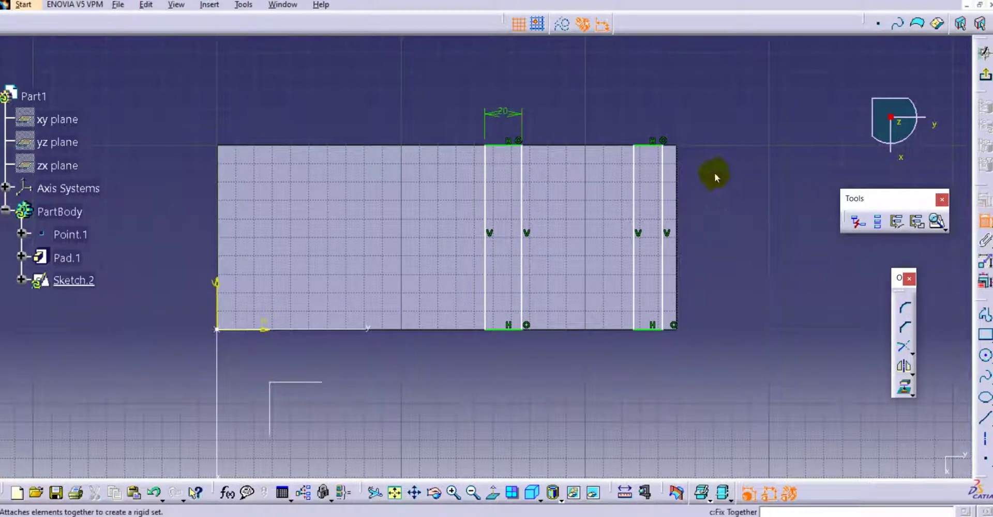
- Dimension the right-hand rectangle's width and set it to 20 mm
left_click(649, 141)
double_click(658, 109)
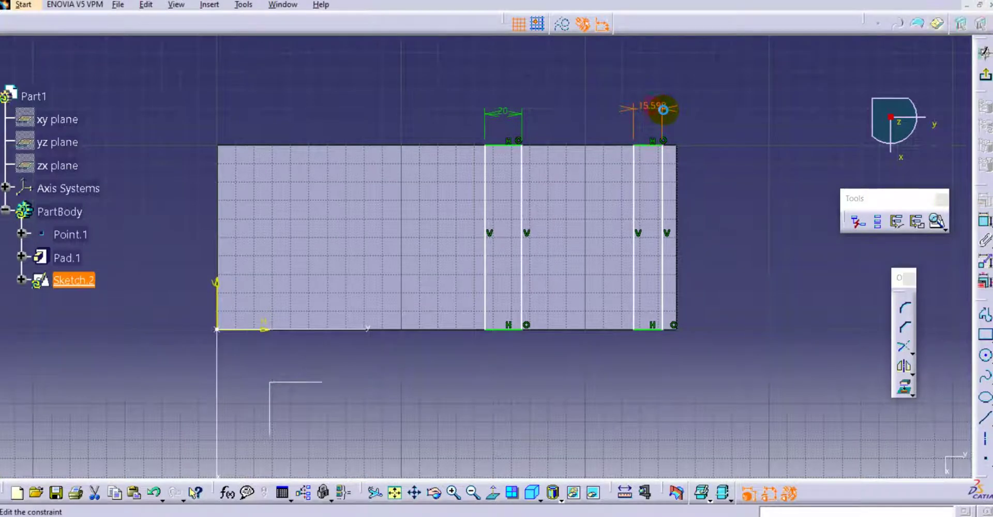
key("Return")
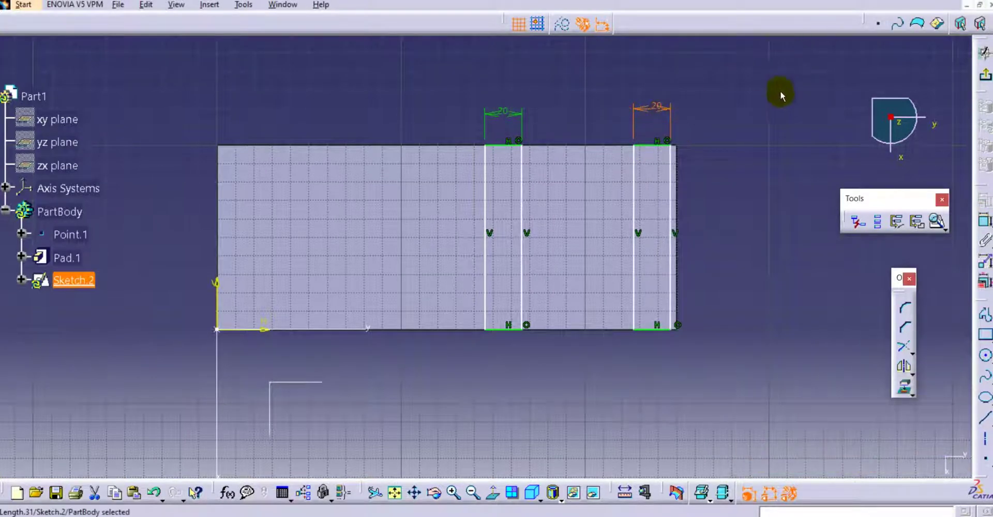
- Make the right-hand rectangle's outer vertical edge coincident with the pad face's right edge
left_click(985, 218)
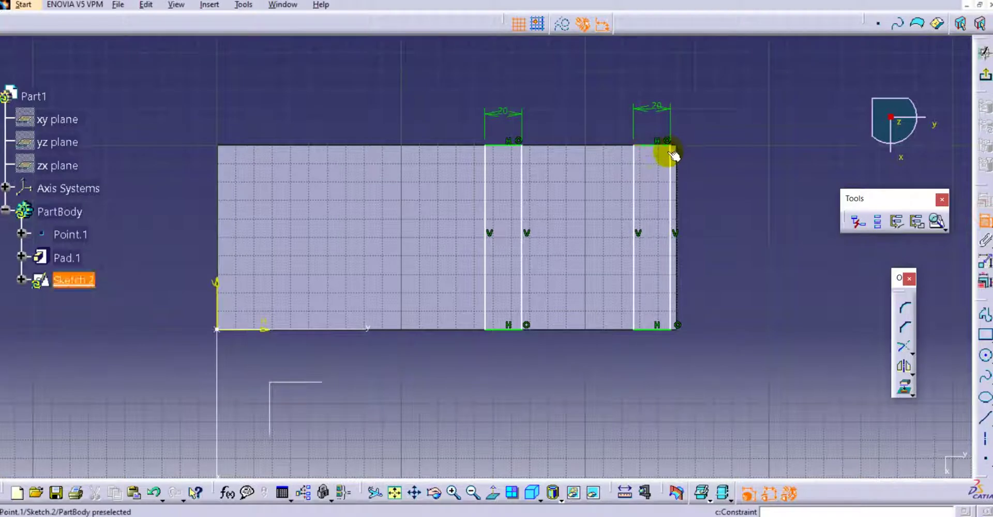
left_click(678, 164)
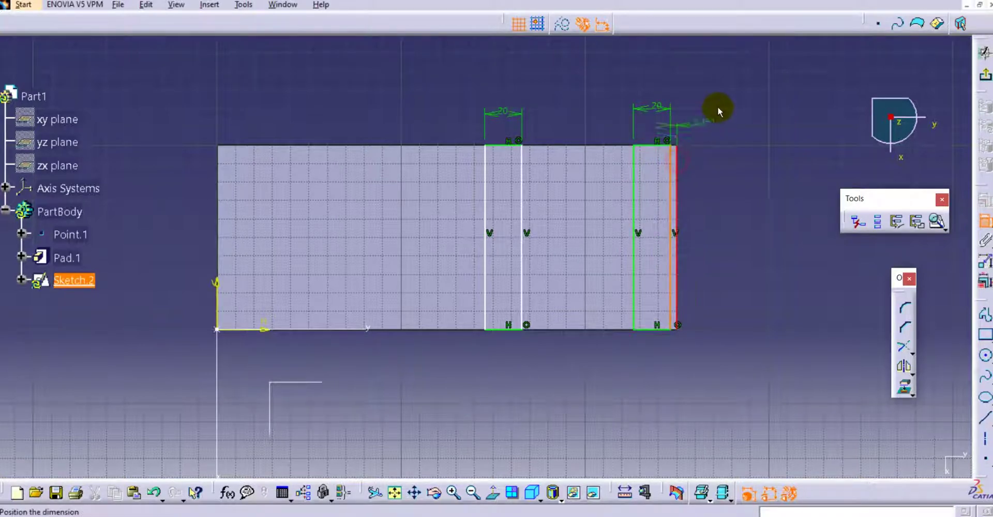
right_click(722, 109)
left_click(754, 210)
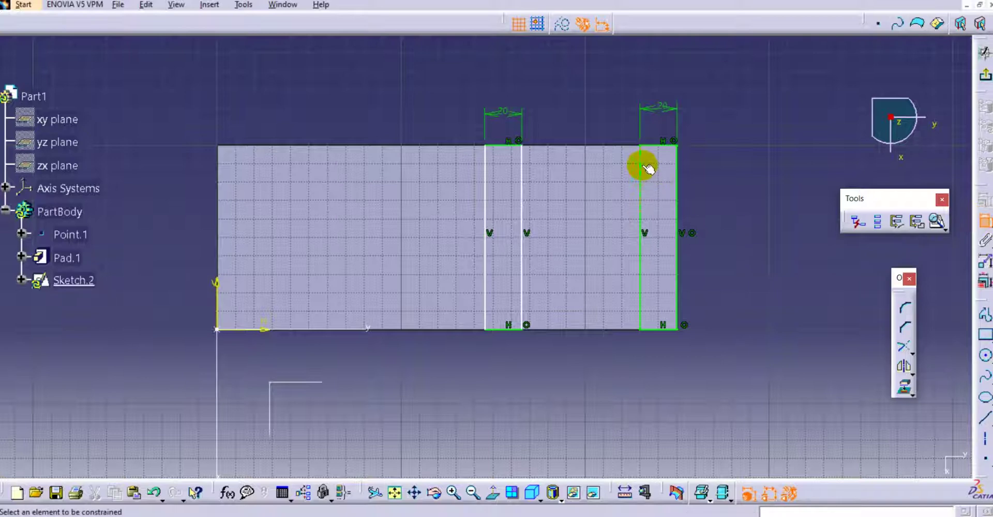
- Dimension the distance from the vertical sketch axis to the left-hand rectangle's nearer edge and set it to 145 mm
left_click(218, 284)
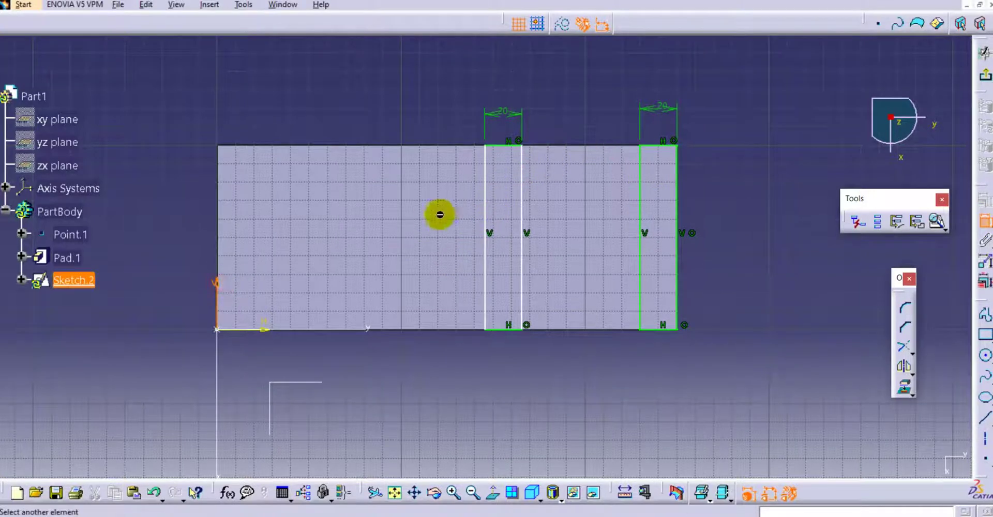
left_click(486, 194)
left_click(384, 80)
double_click(389, 76)
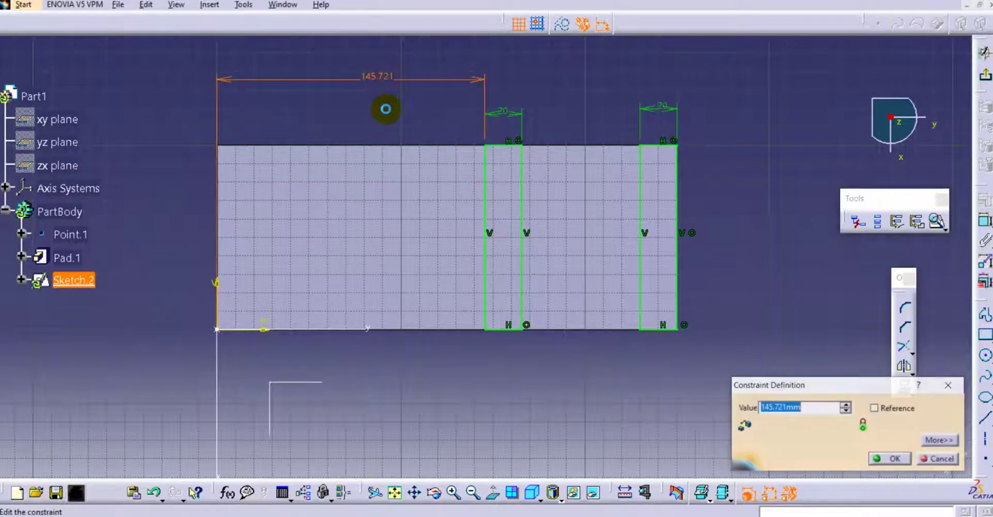
type("145")
left_click(386, 104)
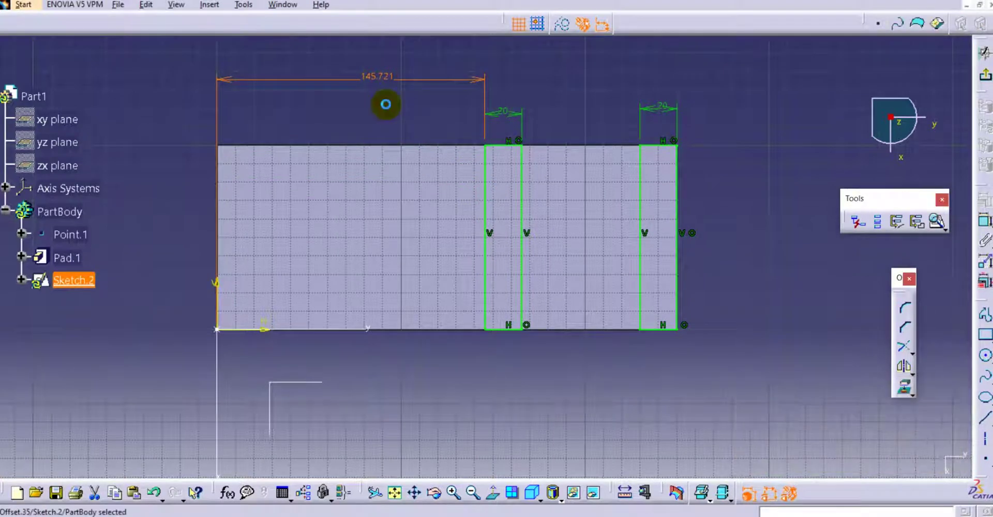
left_click(563, 81)
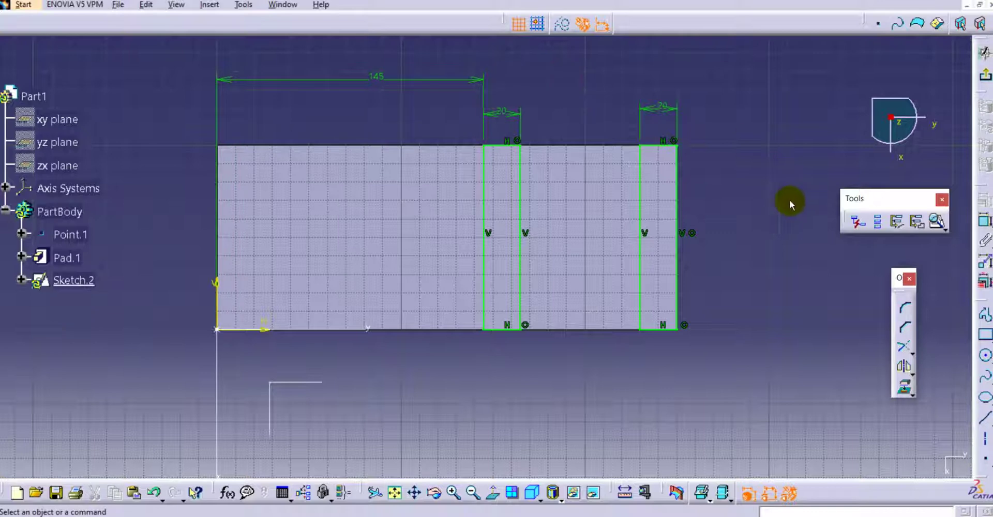
- Check both rectangle profiles with Sketch Analysis, check the sketch's solving status, and exit the sketch
left_click(936, 221)
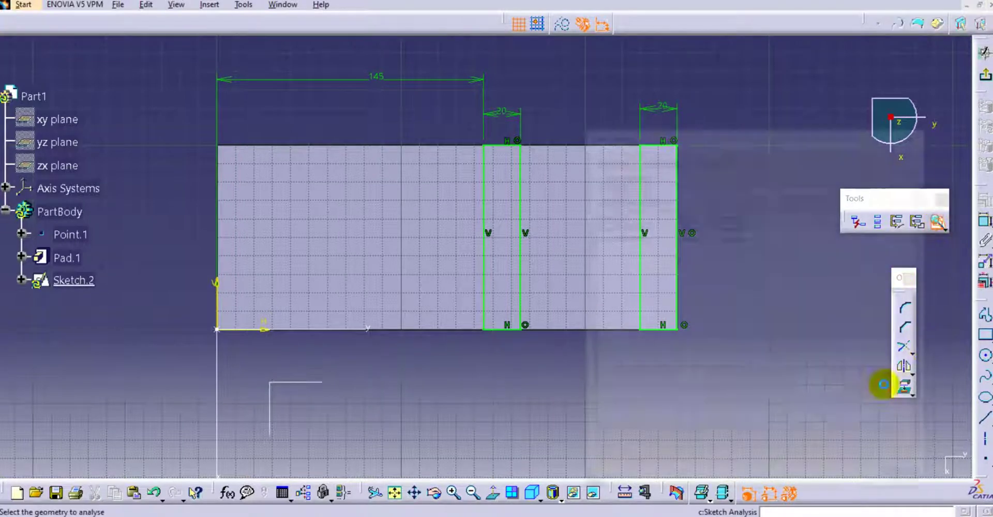
left_click(624, 228)
left_click(631, 238)
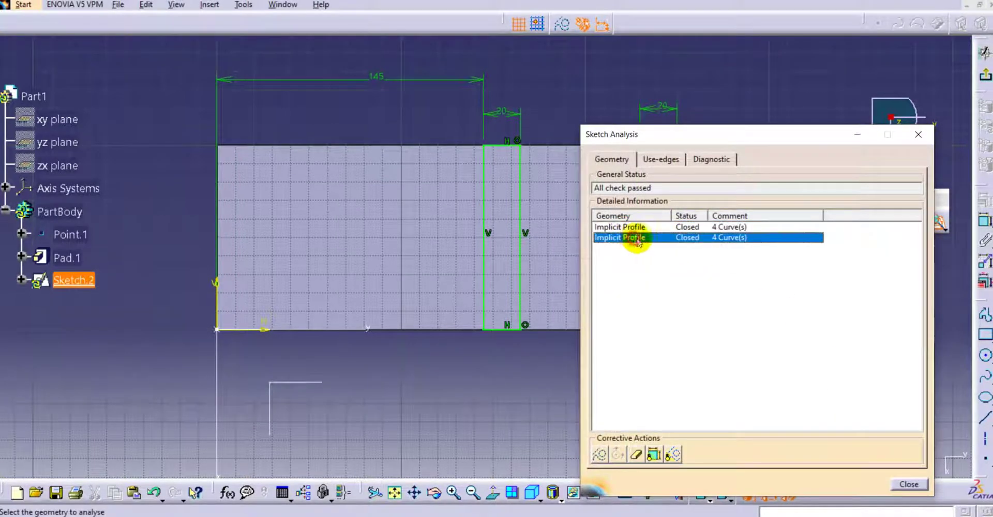
left_click(649, 229)
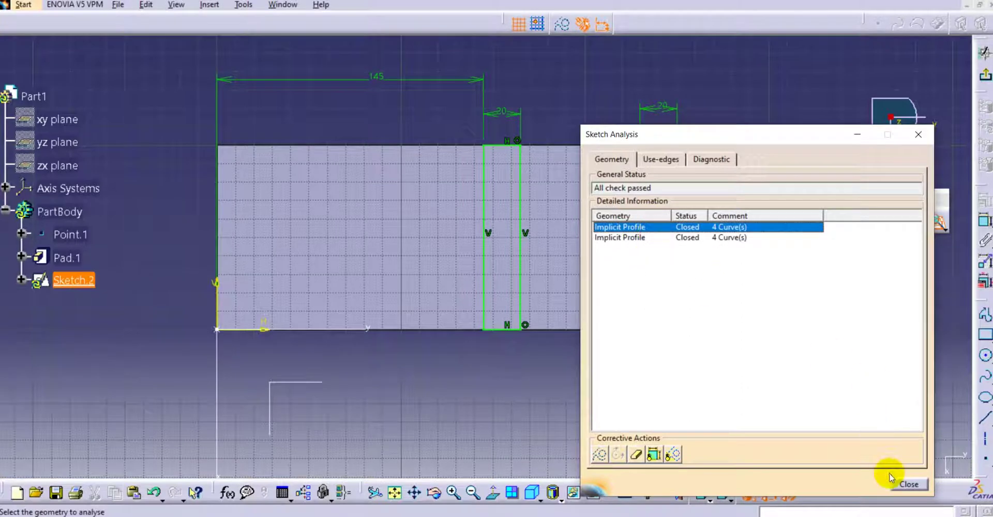
left_click(908, 484)
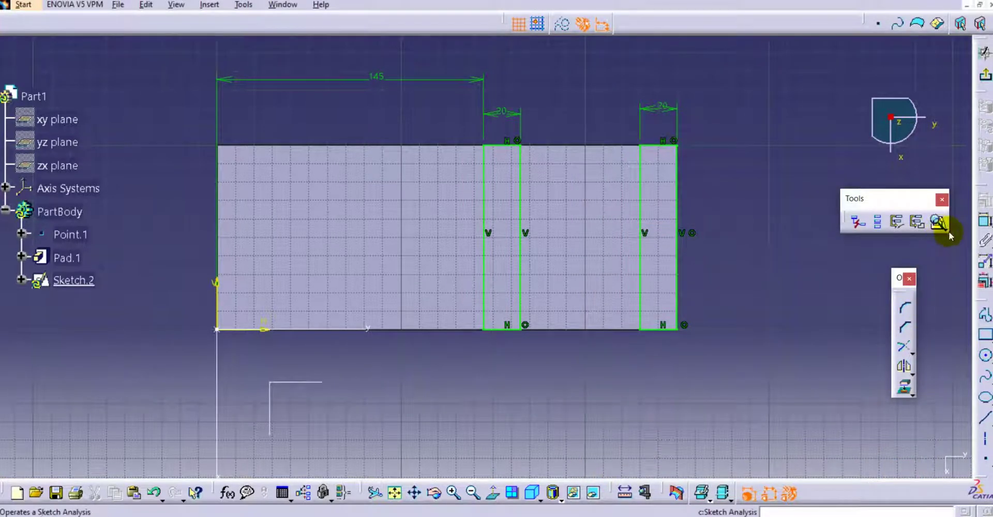
left_click(946, 229)
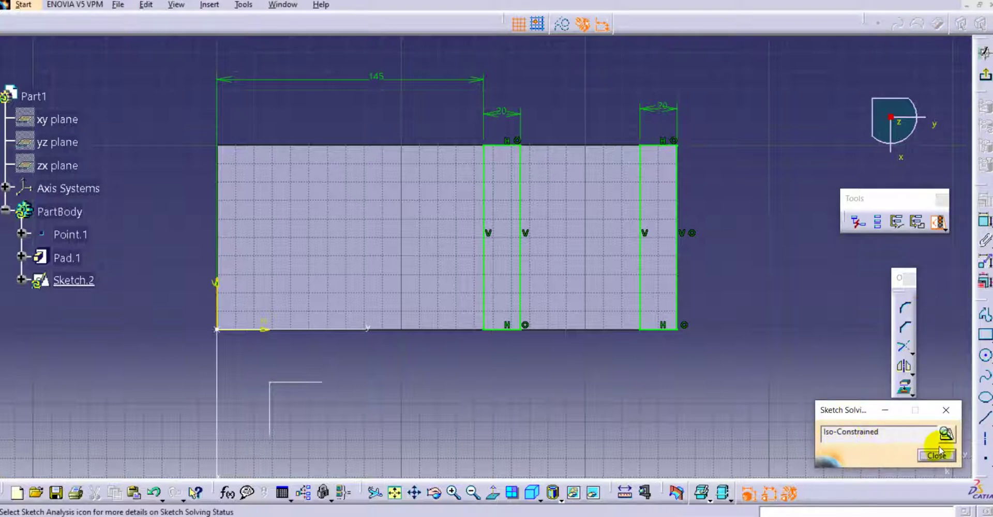
left_click(936, 456)
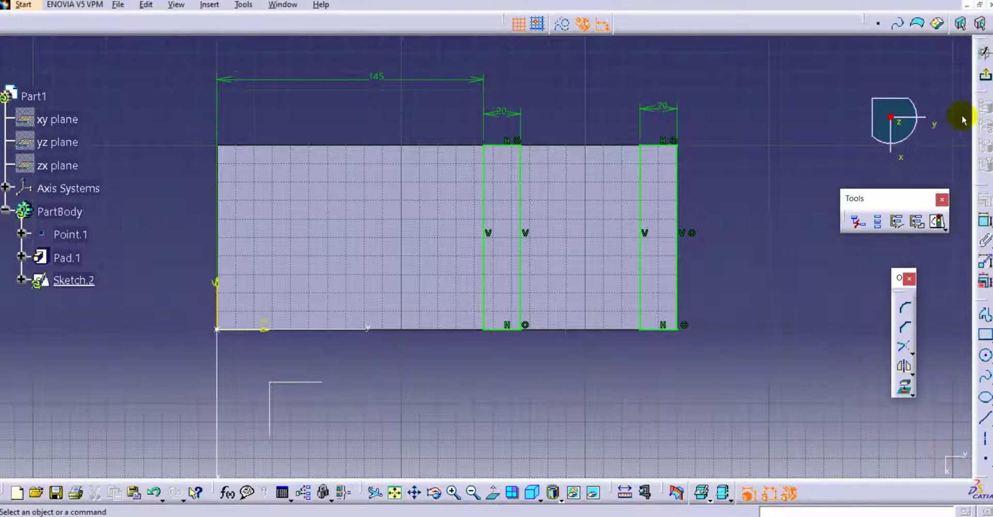
left_click(985, 75)
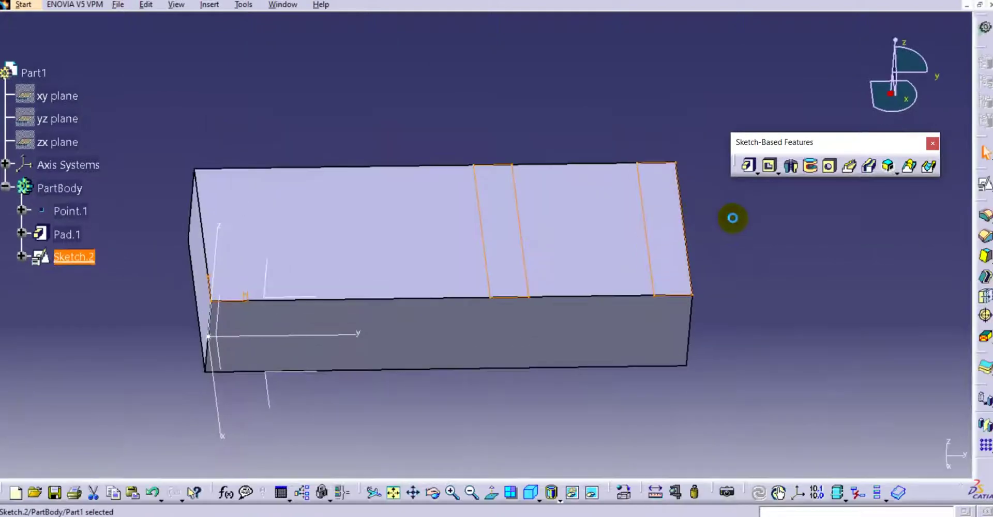
left_click(748, 165)
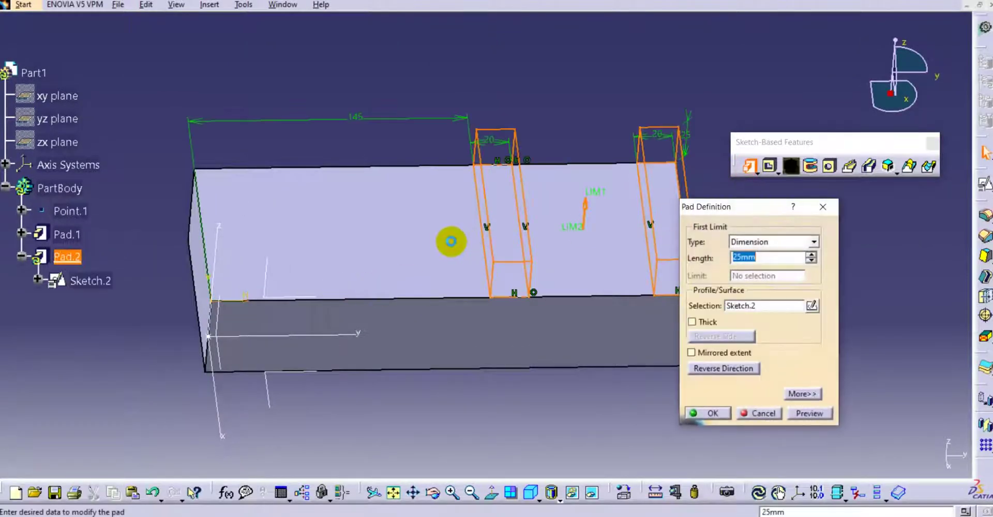
middle_click_drag(452, 259, 455, 277)
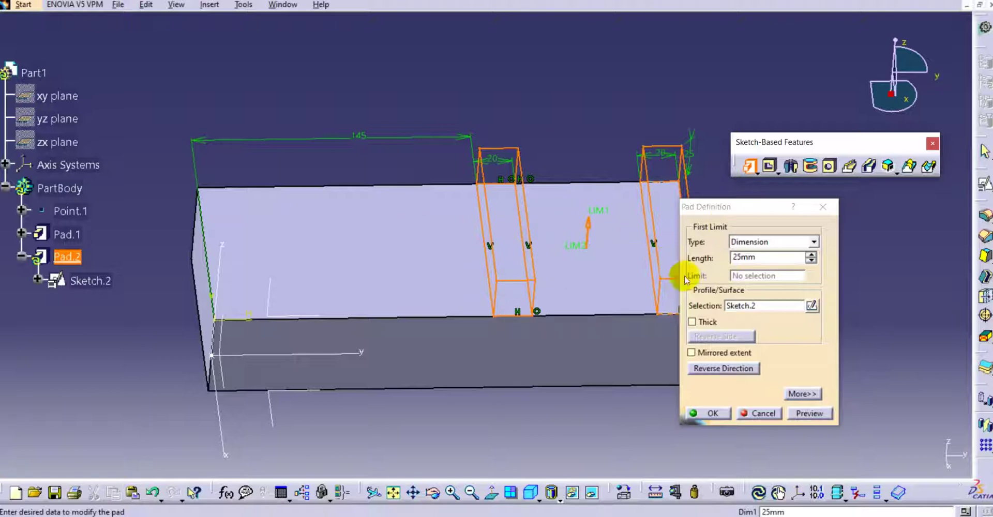
left_click(759, 413)
left_click(799, 255)
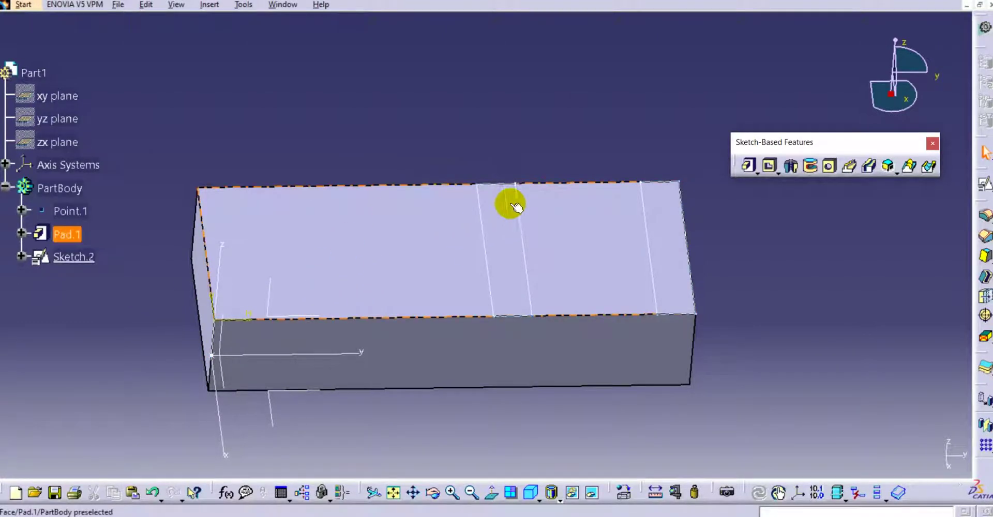
- Pad the two-rectangle sketch upward from the base block with a 25 mm Dimension limit
left_click(748, 166)
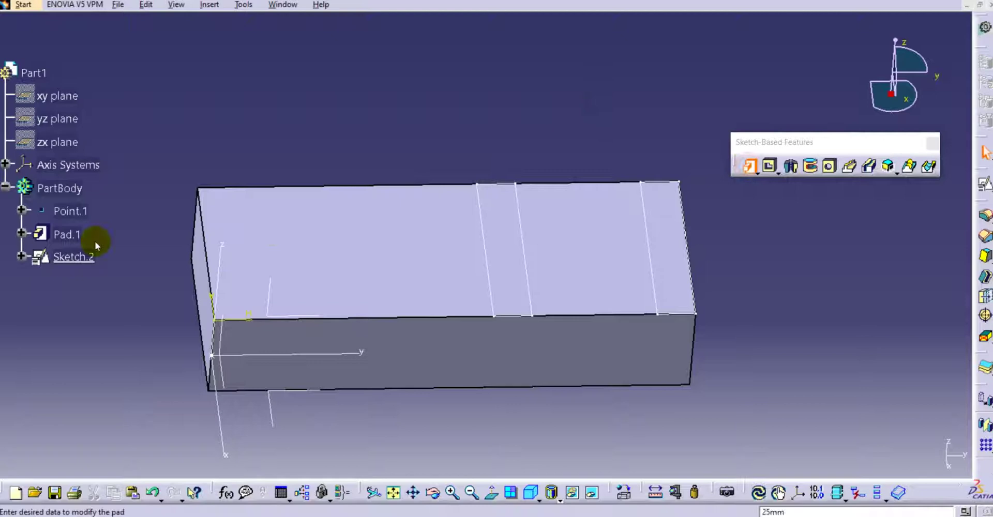
left_click(74, 259)
left_click(707, 413)
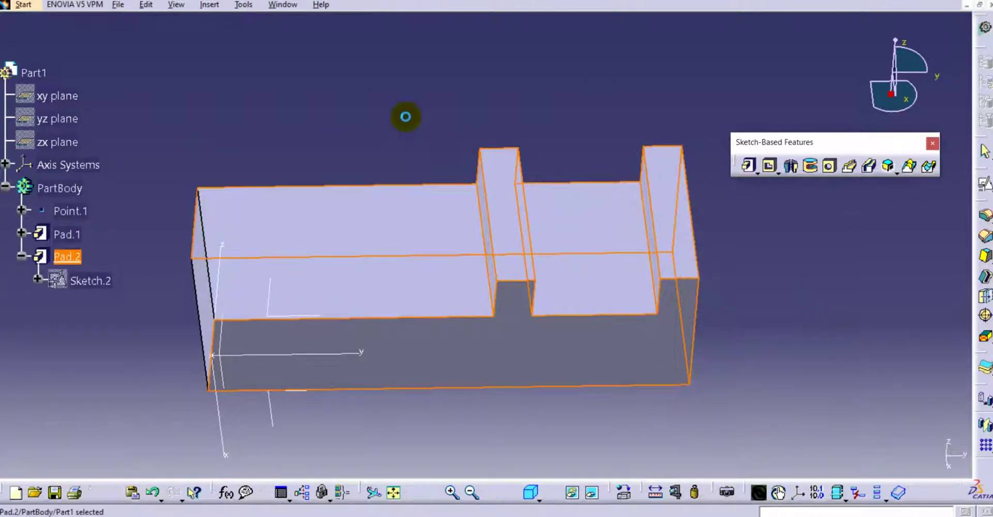
left_click(406, 116)
middle_click_drag(448, 155, 261, 244)
left_click(537, 267)
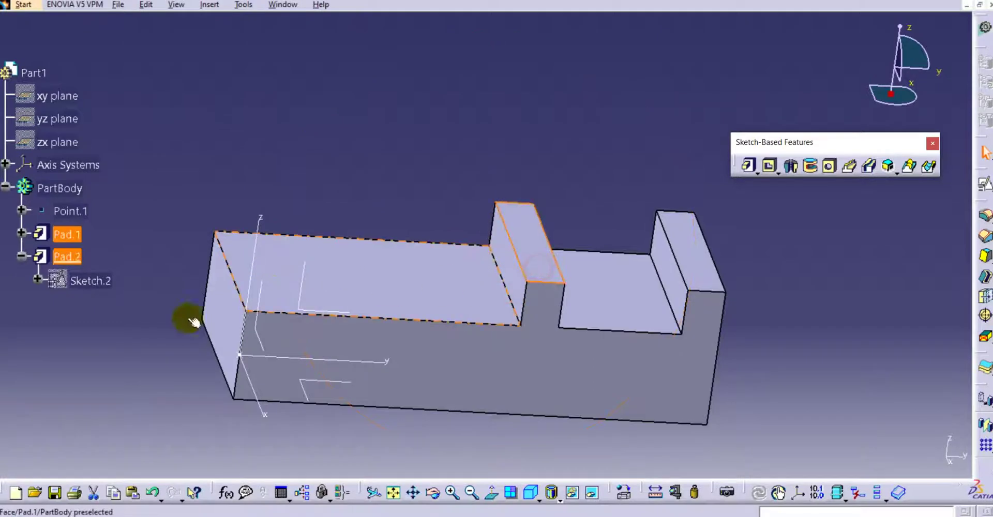
left_click(237, 150)
middle_click_drag(237, 151, 380, 174)
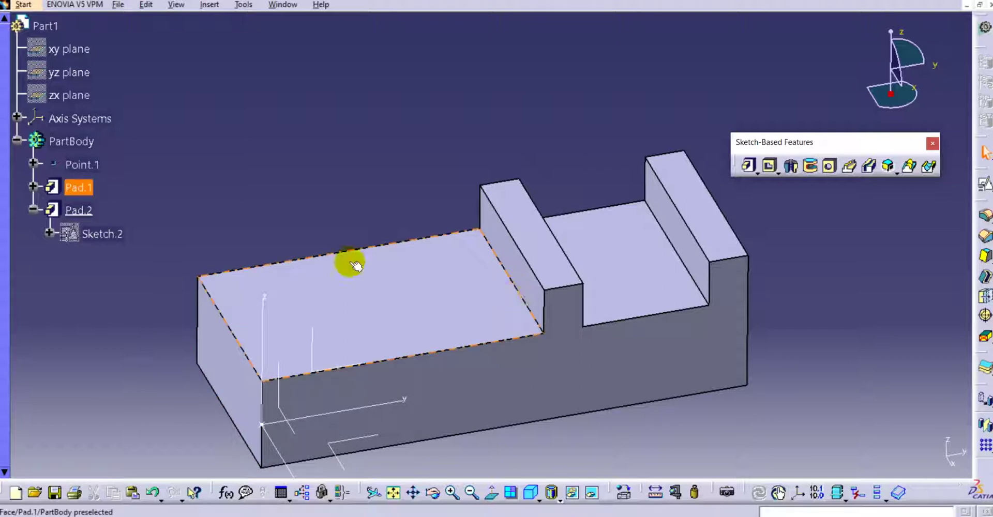
- Edit the pad of the two raised walls and set its length to 50 mm
double_click(78, 210)
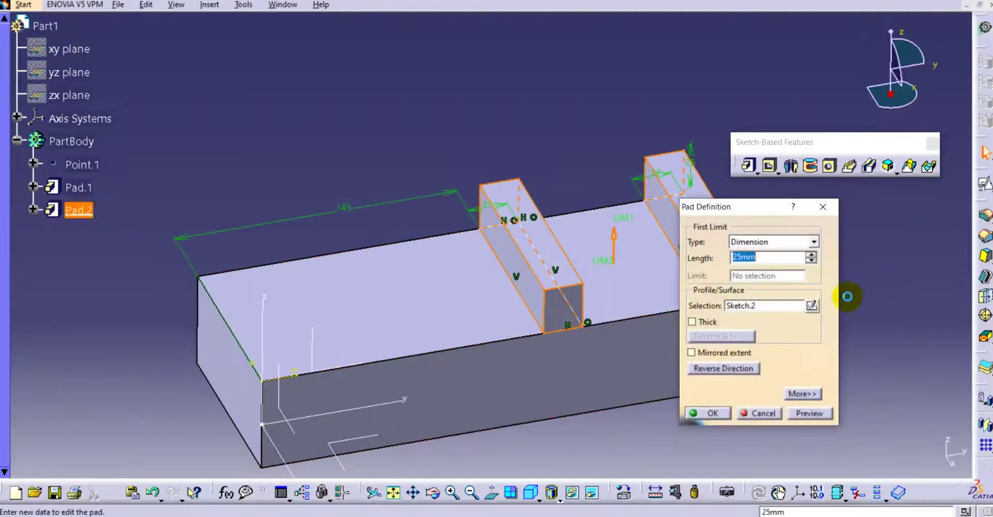
type("0")
key("Return")
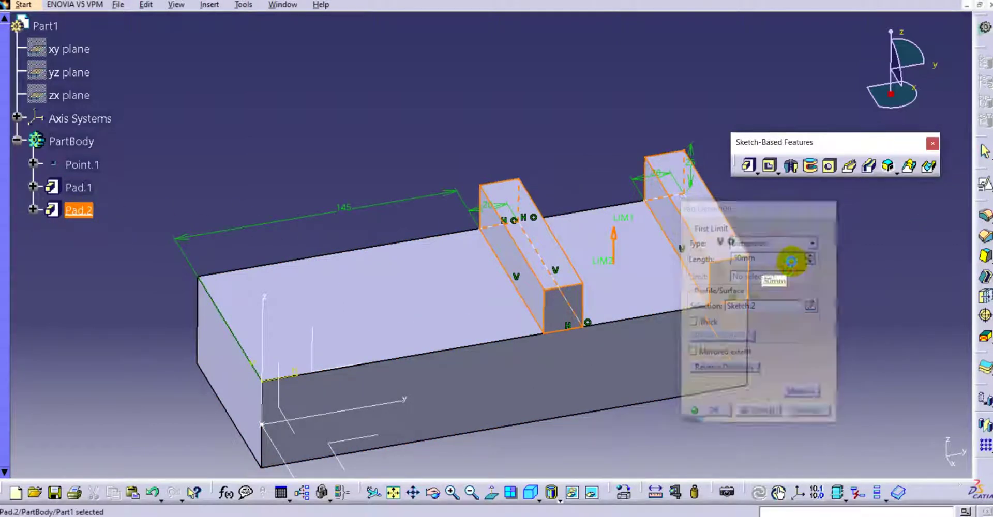
- Start a positioned sketch on the base block's end face farthest from the walls, with implicit origin and orientation
middle_click_drag(327, 167, 359, 179)
middle_click_drag(381, 239, 401, 239)
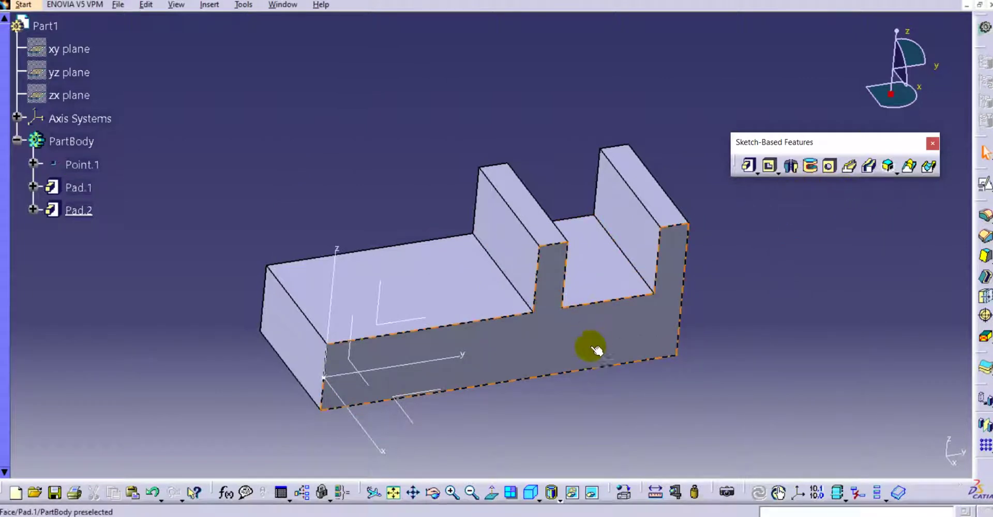
left_click(982, 189)
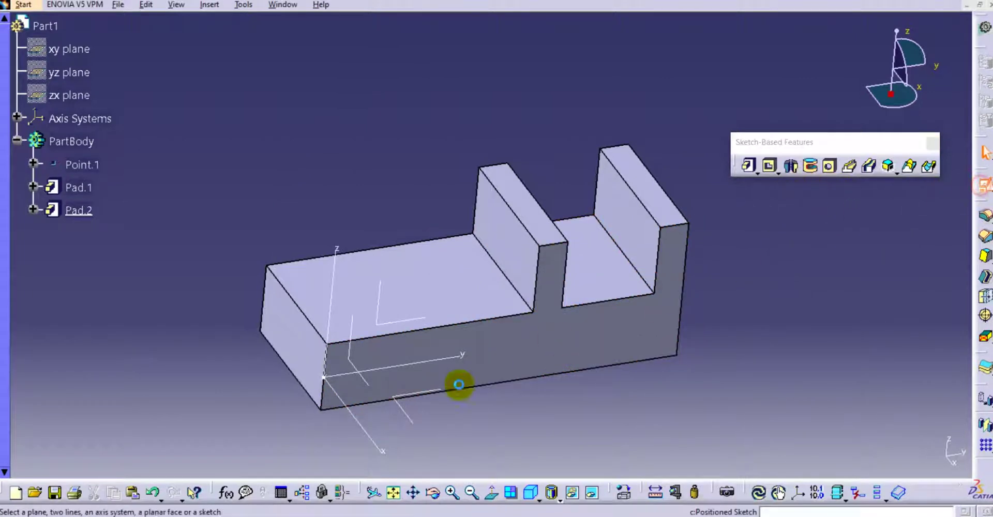
left_click(454, 384)
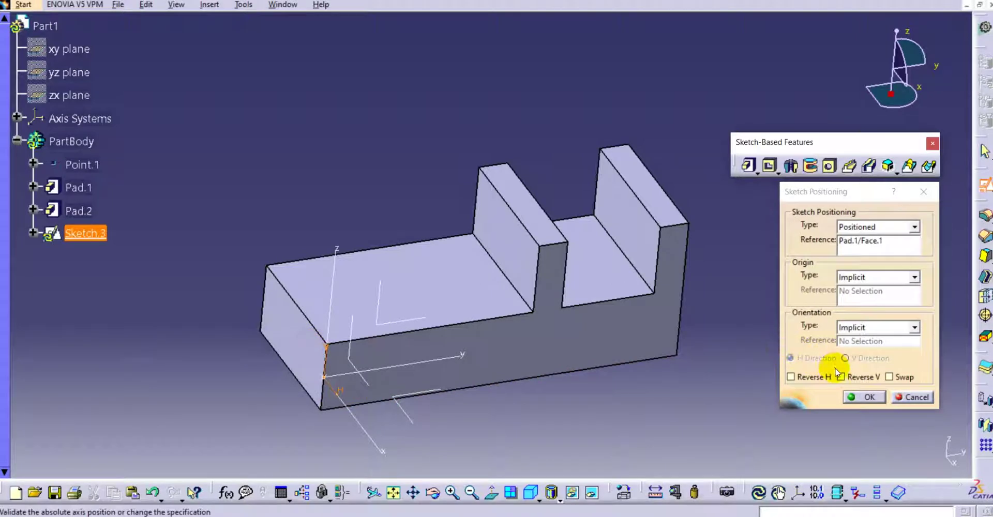
left_click(866, 396)
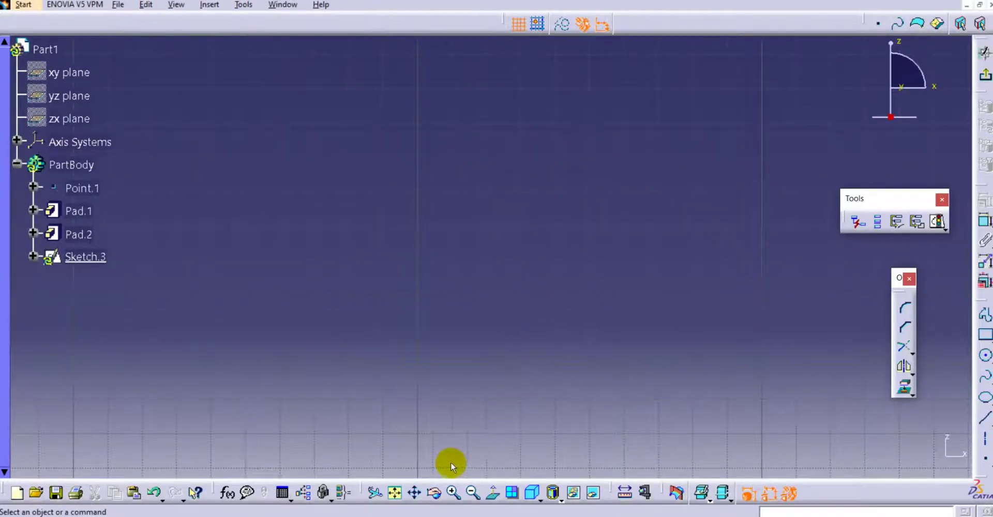
- Sketch a circle about 28.6 mm in diameter above the base block, near the middle of the walls' face
left_click(395, 494)
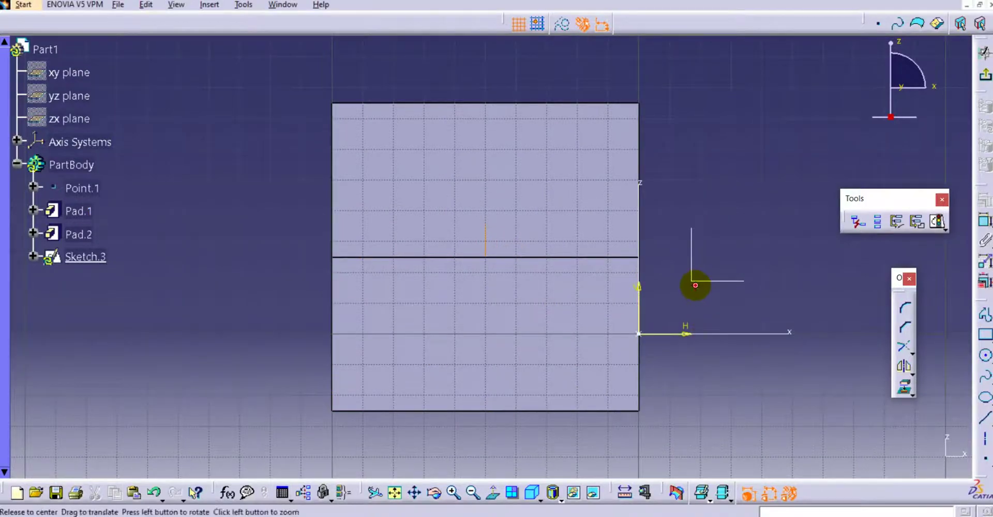
middle_click_drag(695, 284, 641, 313)
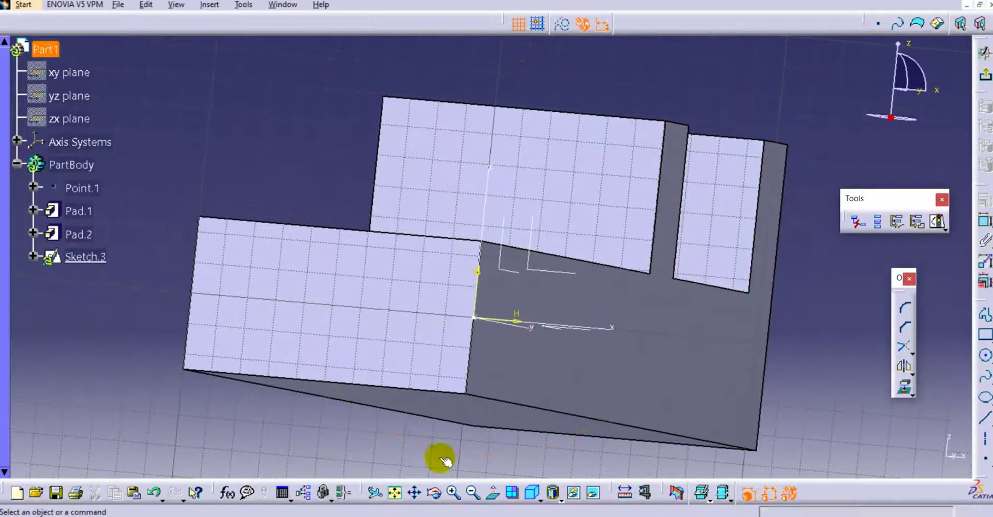
left_click(492, 495)
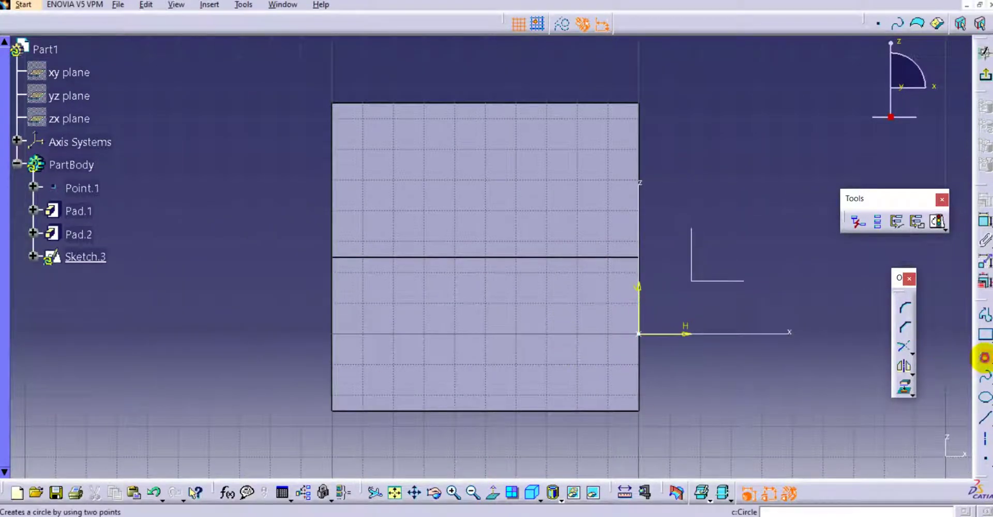
left_click(984, 356)
left_click(489, 193)
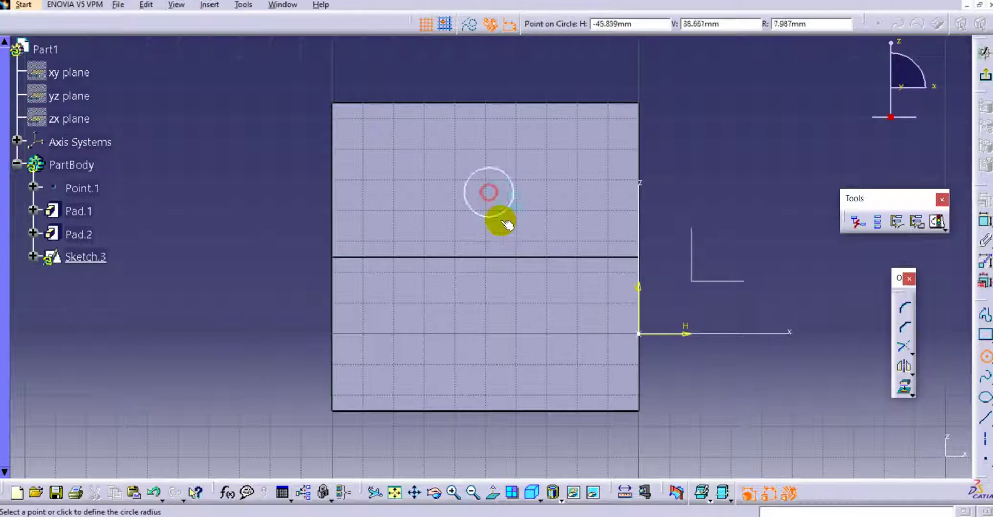
left_click(512, 229)
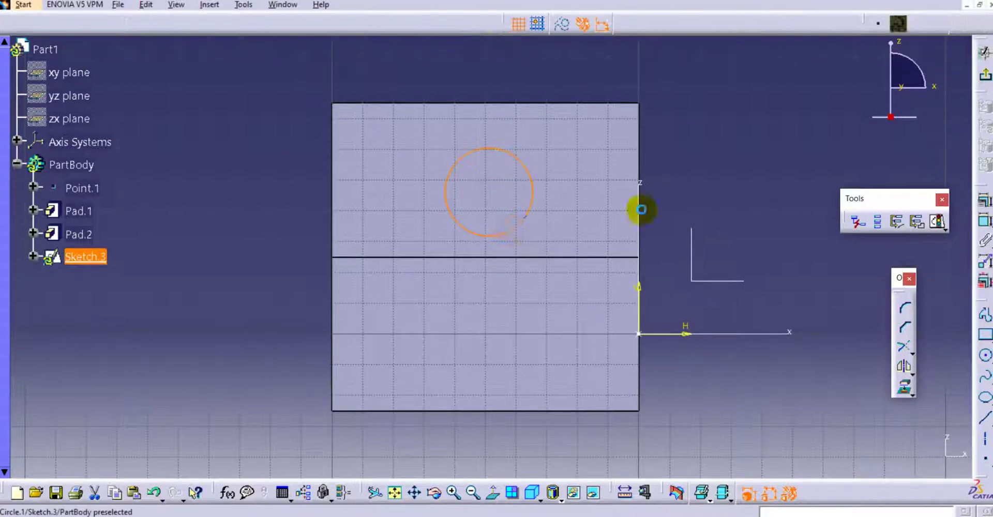
- Dimension the circle's diameter and set it to 30 mm
left_click(983, 223)
left_click(242, 188)
double_click(247, 181)
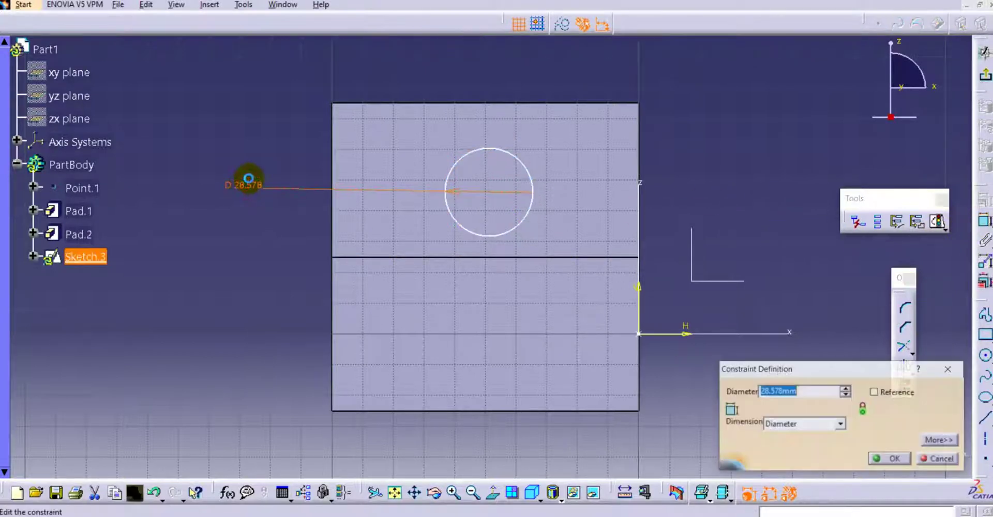
key("Return")
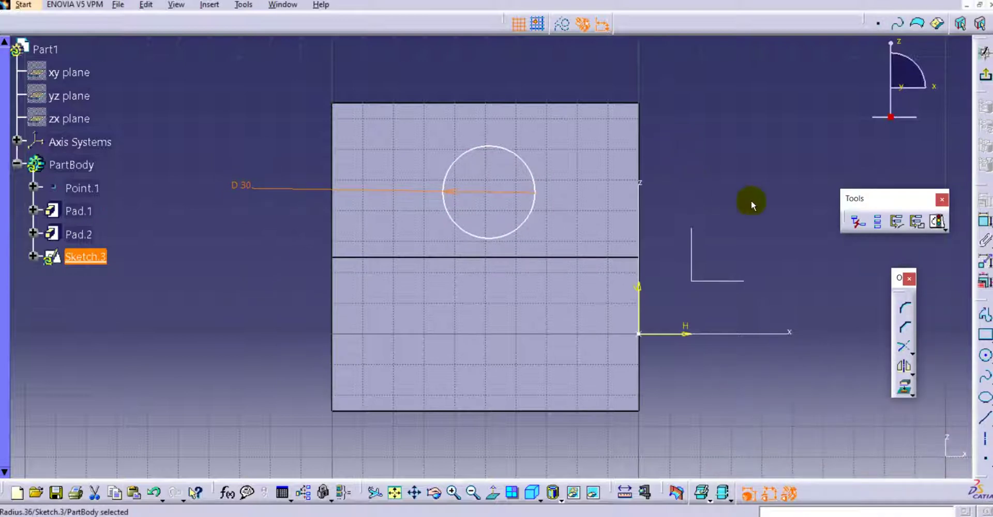
- Dimension the vertical distance from the circle's centre to the base block's lower edge and set it to 70 mm
left_click(976, 226)
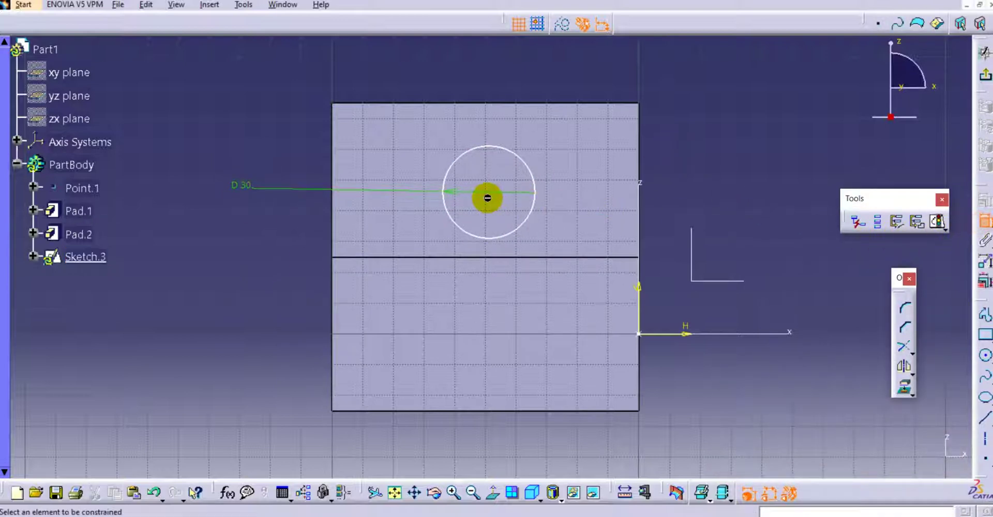
left_click(489, 192)
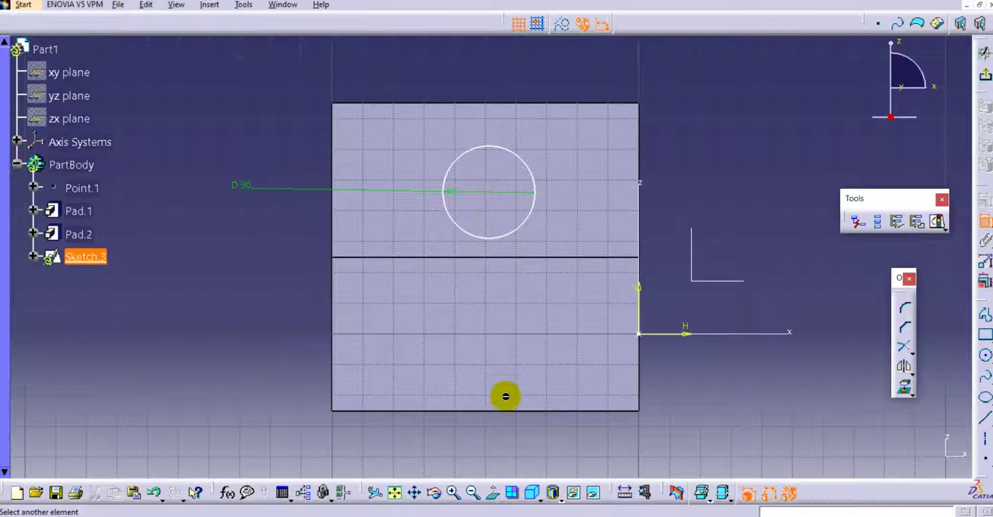
left_click(499, 410)
left_click(258, 314)
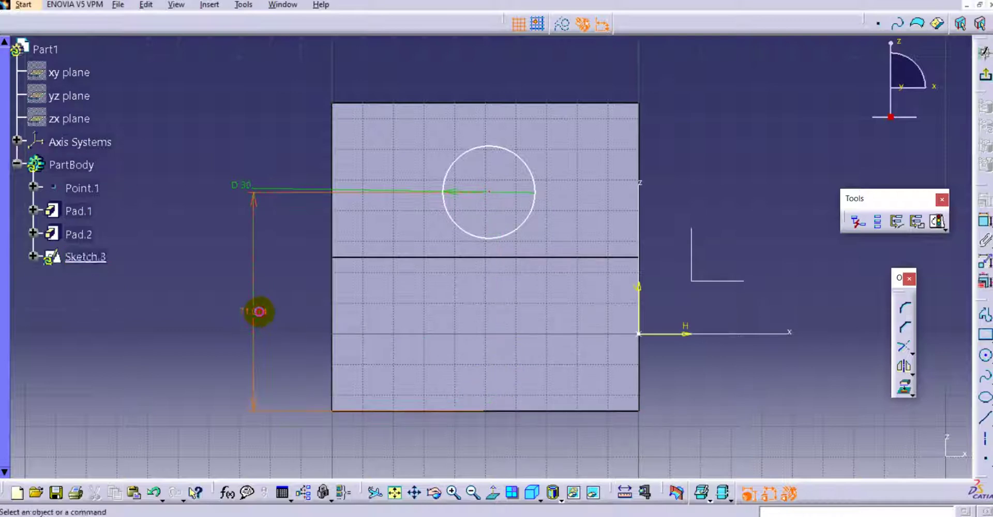
double_click(260, 312)
key("Return")
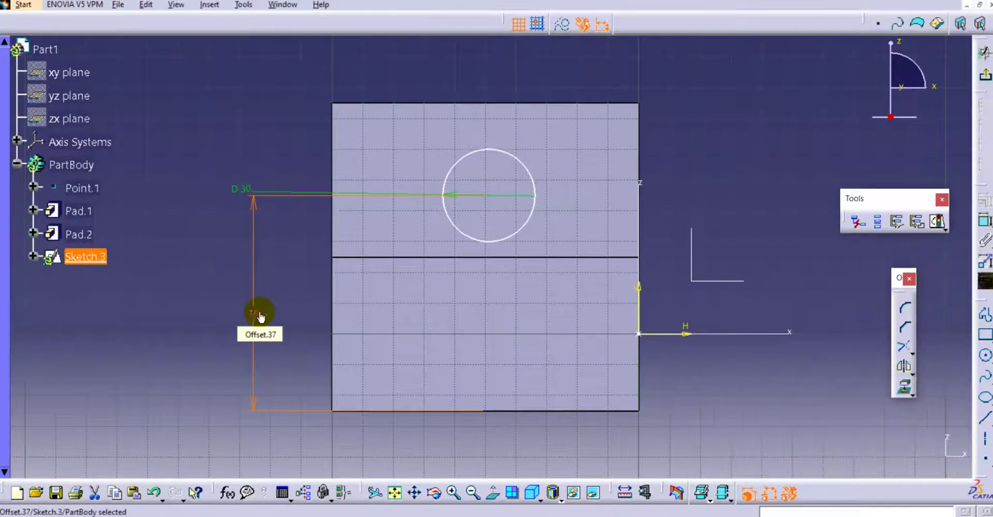
- Set the horizontal distance from the circle's centre to the side edge opposite the sketch origin to 50 mm and finish the sketch
left_click(982, 223)
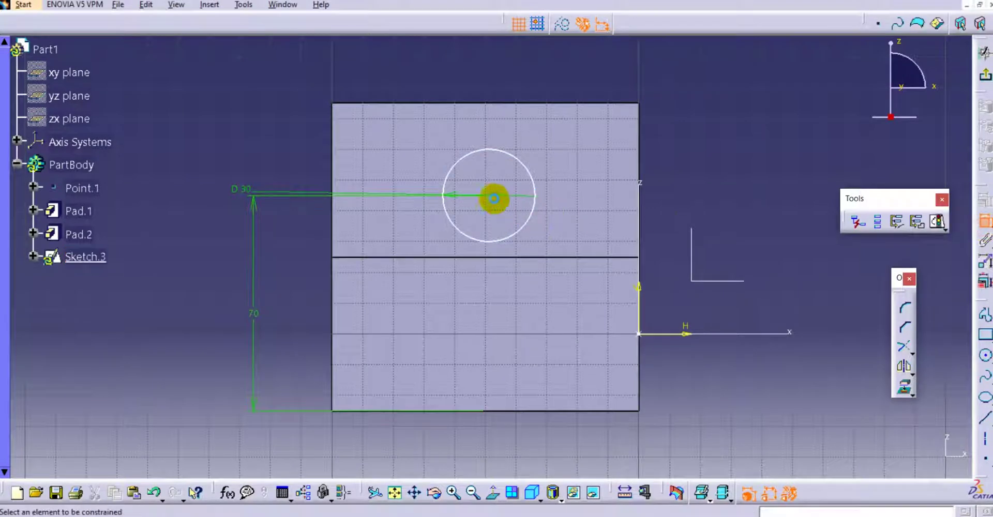
left_click(488, 195)
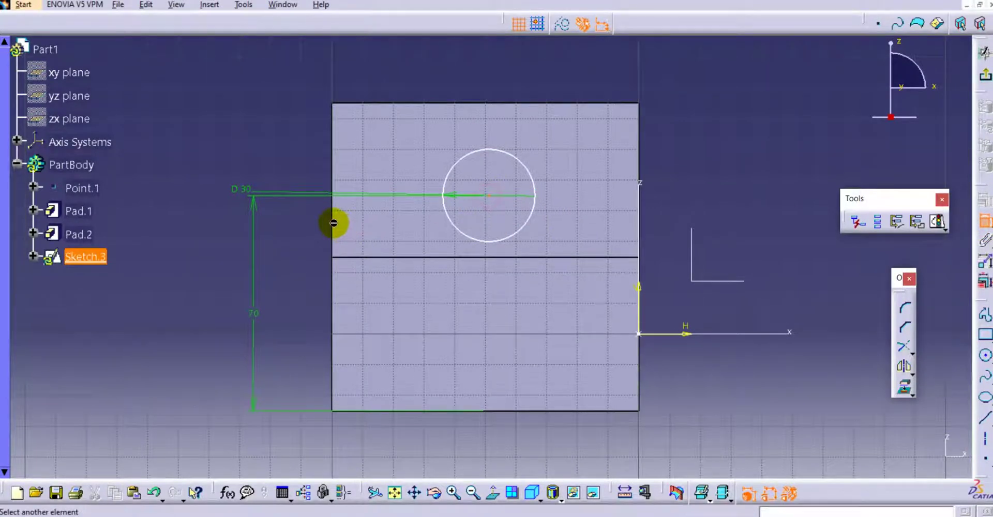
left_click(331, 222)
left_click(385, 70)
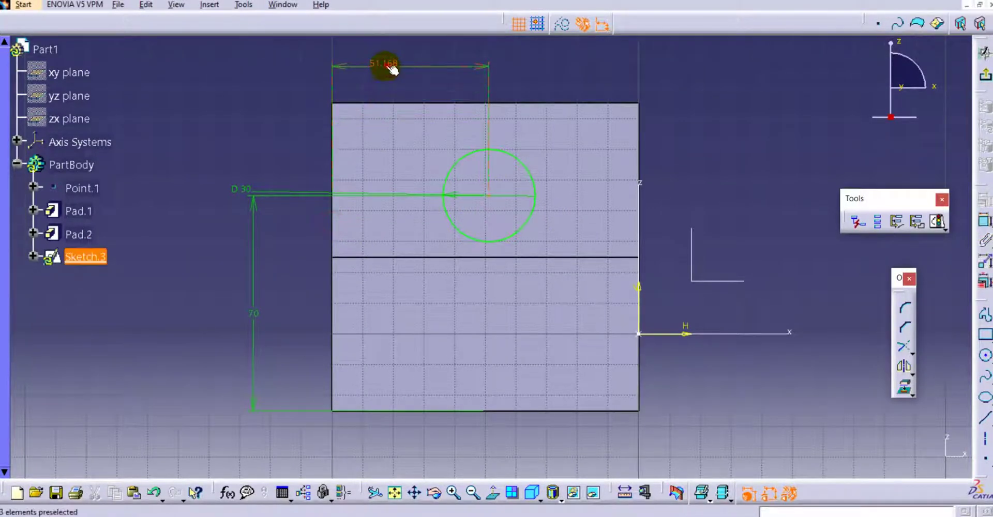
double_click(387, 66)
key("Return")
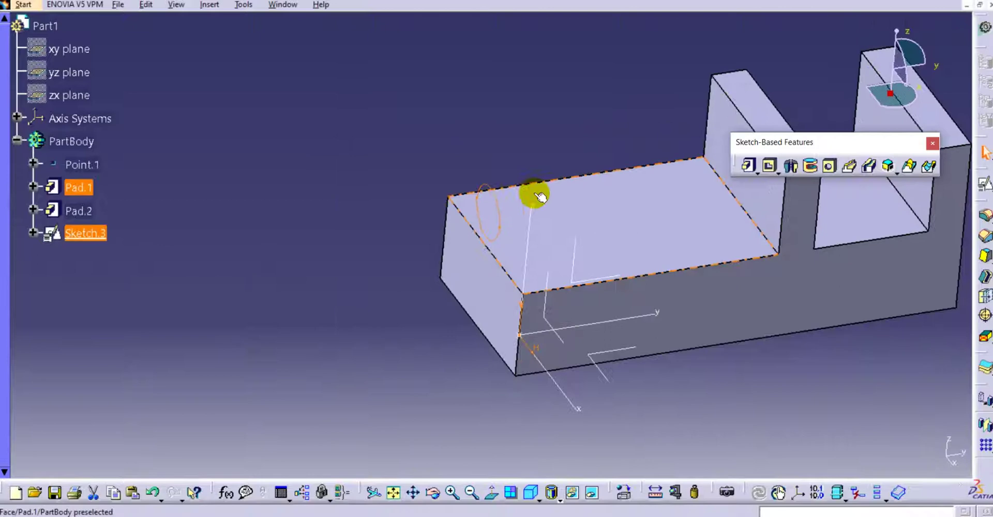
- Pad the circle sketch toward the walls with the direction reversed and an Up to next limit with 0 mm offset
middle_click_drag(538, 196, 386, 195)
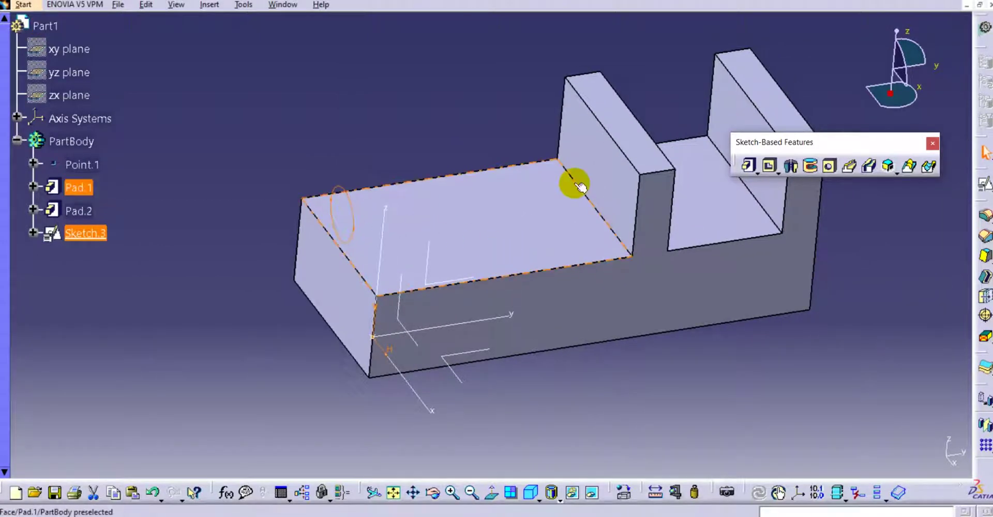
left_click(748, 166)
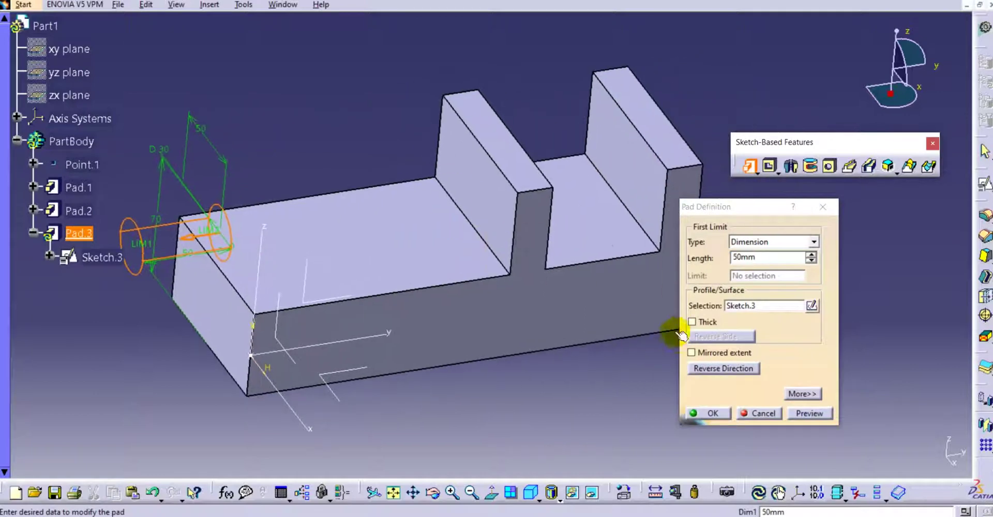
left_click(709, 368)
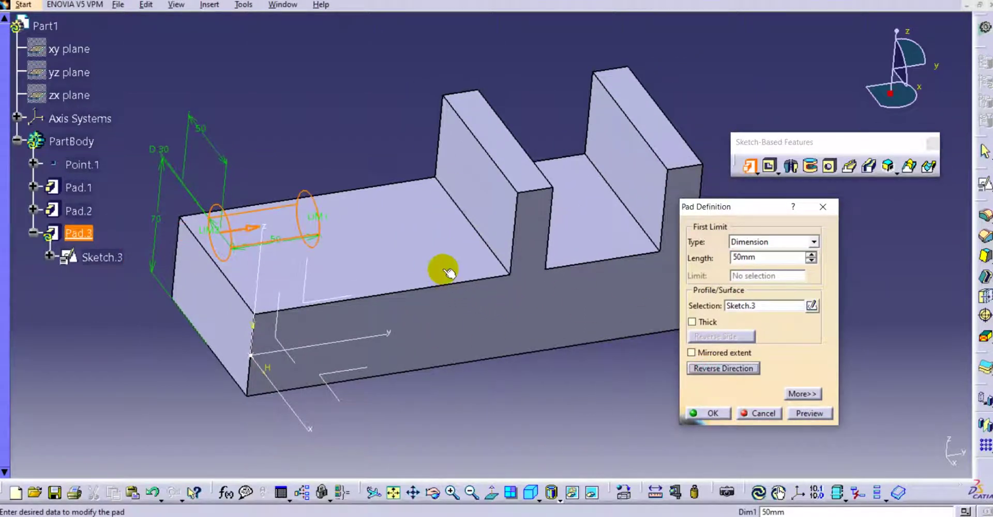
left_click(765, 242)
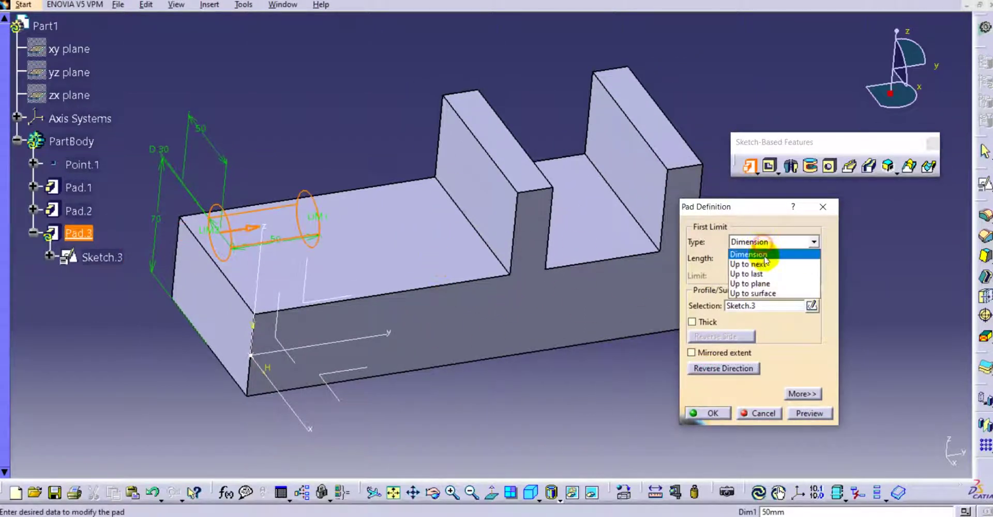
left_click(752, 259)
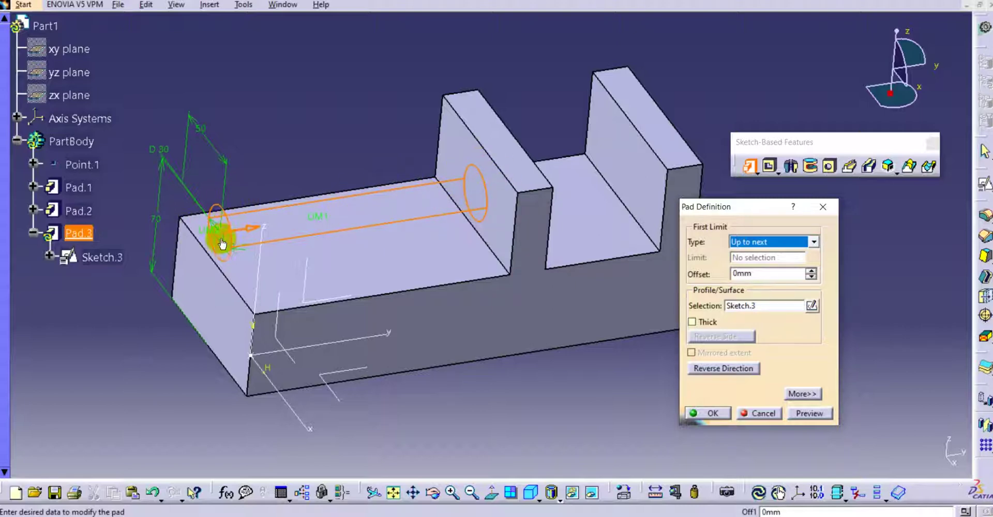
left_click(810, 413)
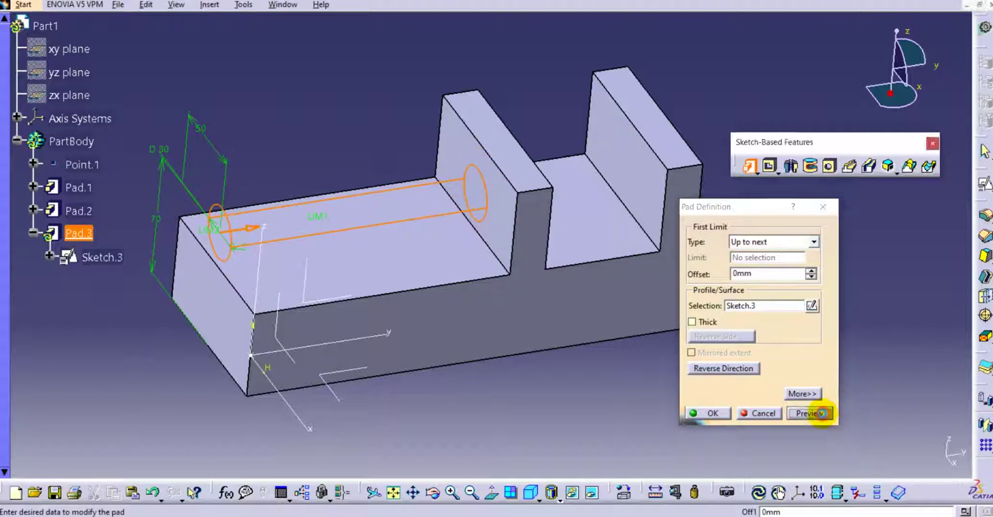
left_click(708, 413)
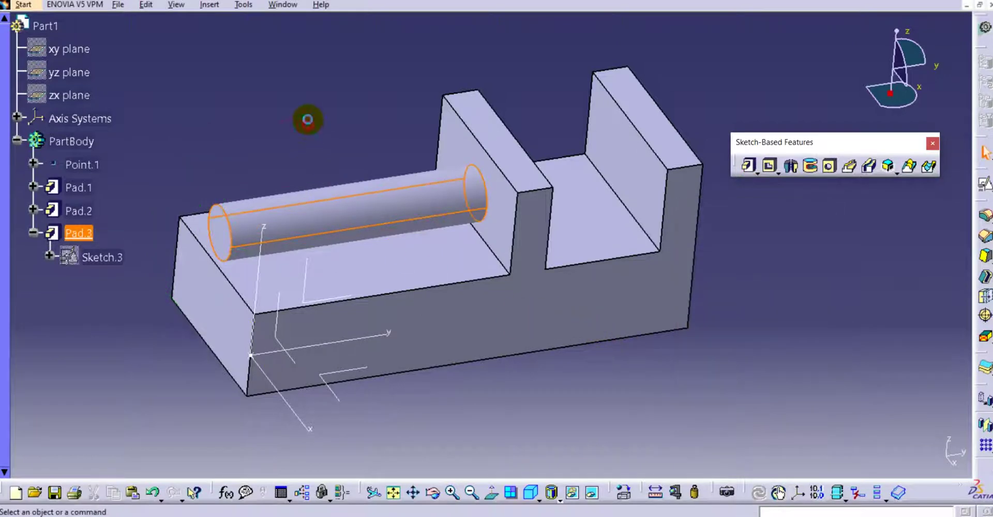
- Edit the cylindrical pad and change its first limit type to Up to last
middle_click_drag(308, 115, 303, 145)
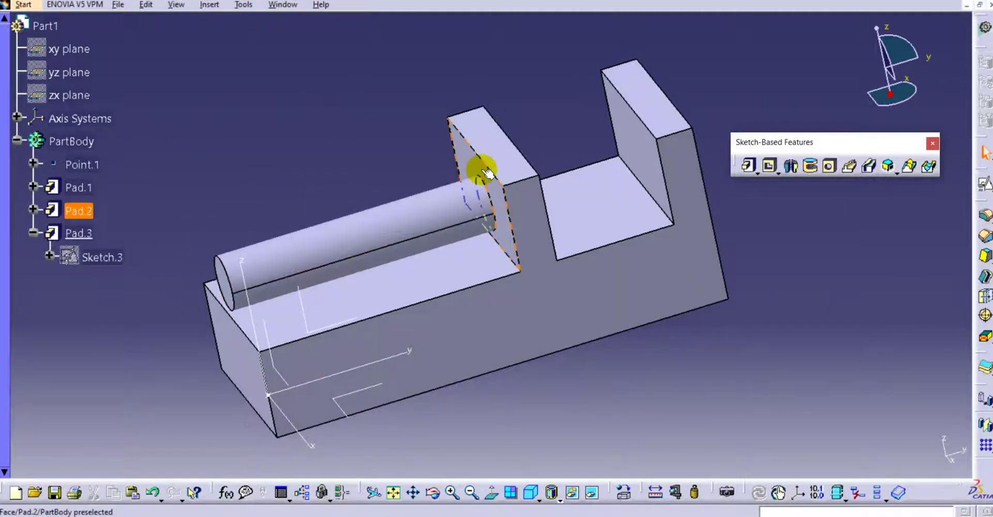
left_click(80, 234)
double_click(80, 233)
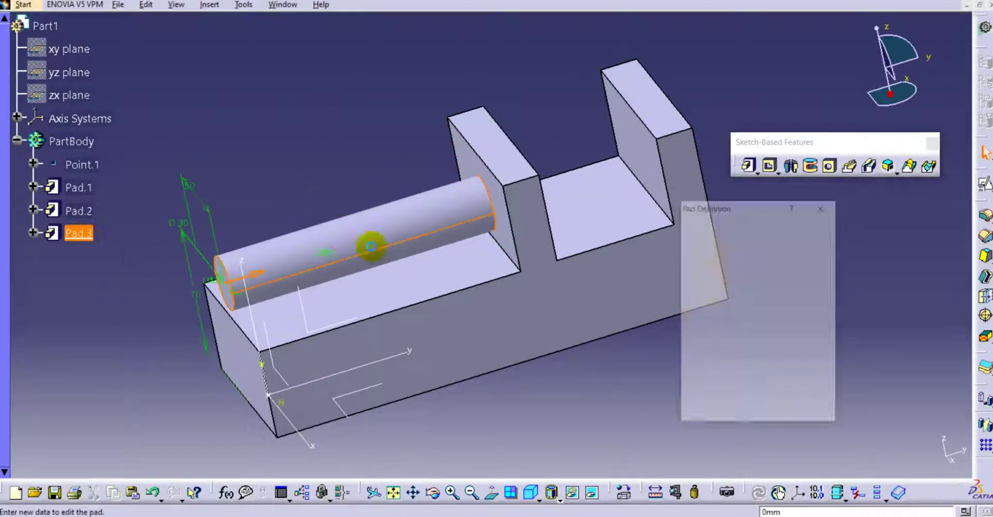
left_click(812, 242)
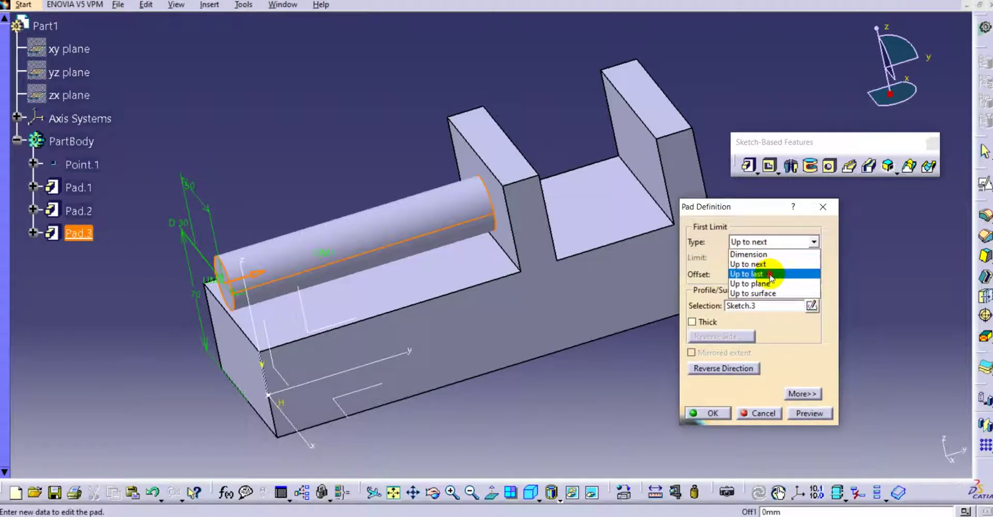
left_click(765, 274)
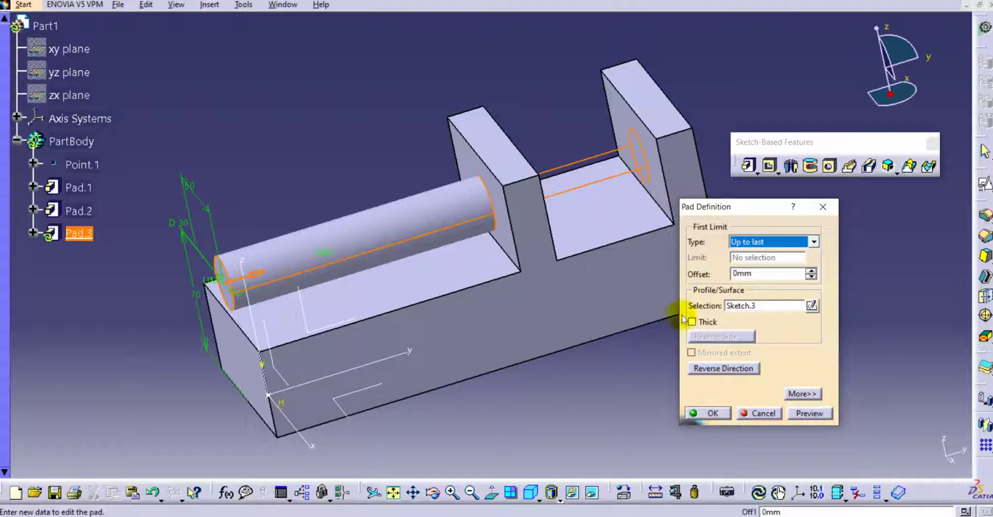
left_click(708, 411)
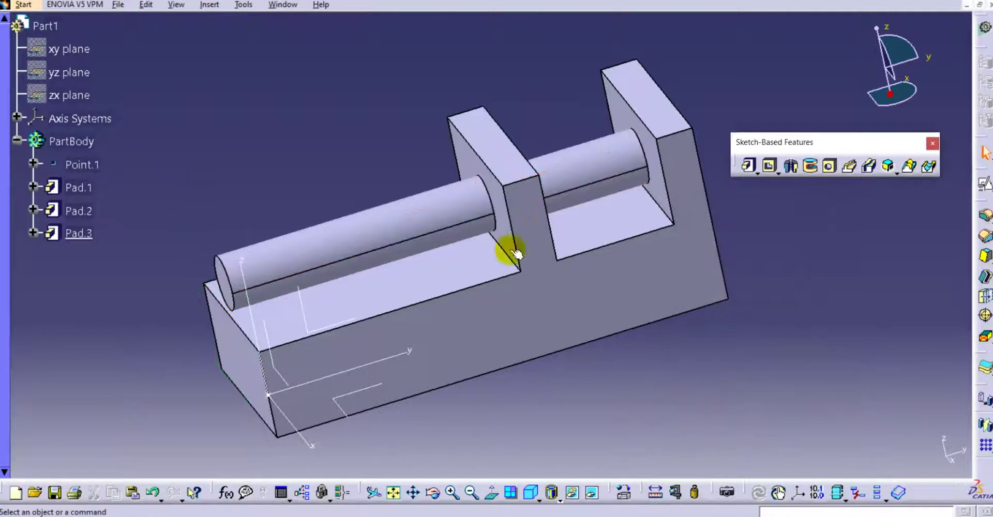
- Edit the cylindrical pad and set its first limit to Up to surface, choosing the far wall's outer face as the limit
middle_click_drag(372, 149, 427, 172)
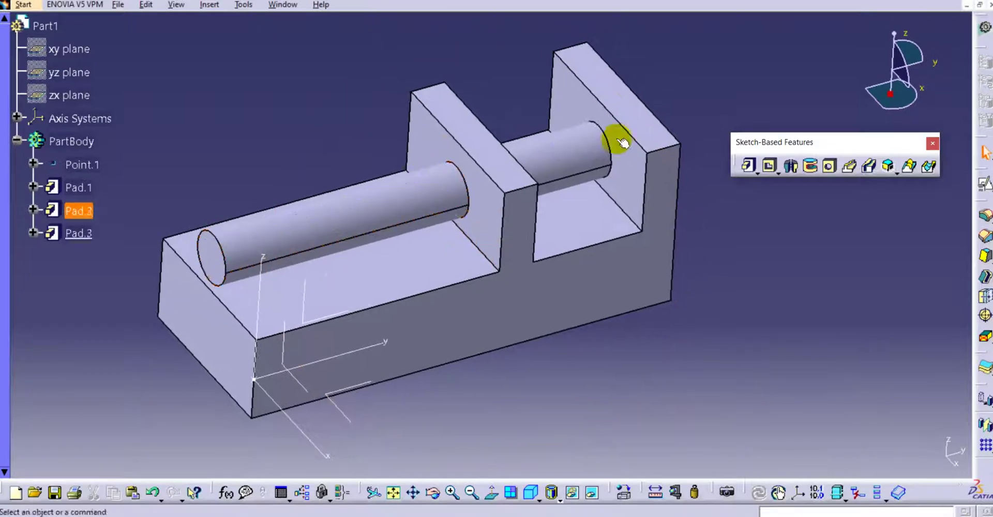
double_click(77, 234)
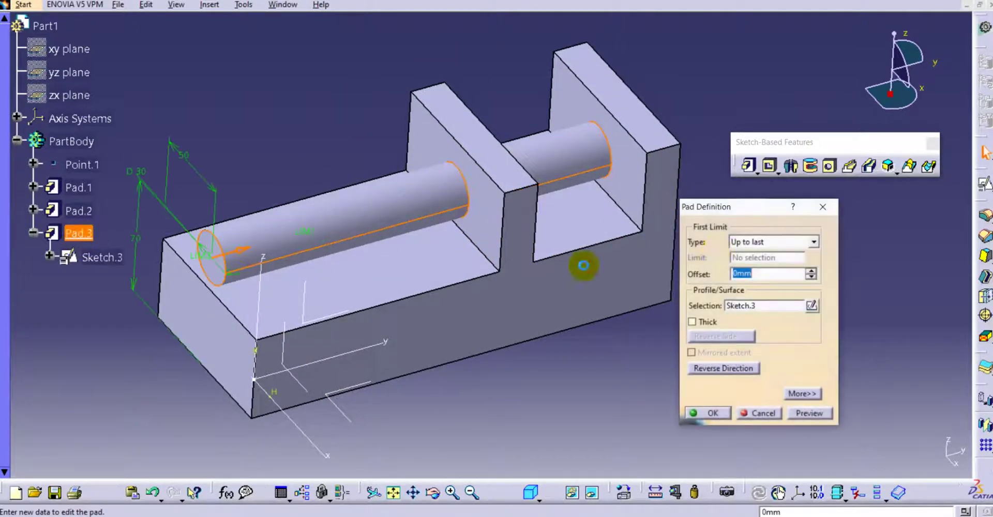
left_click(753, 241)
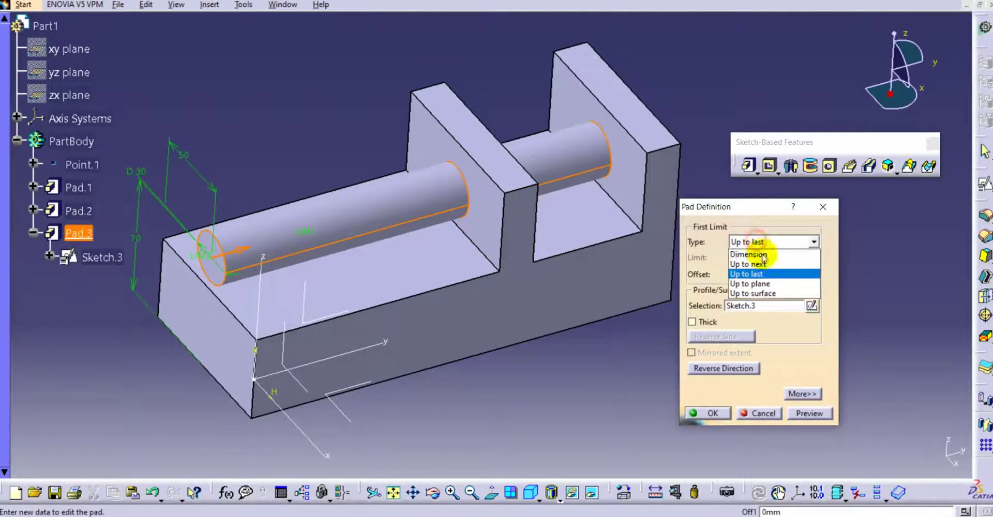
left_click(754, 294)
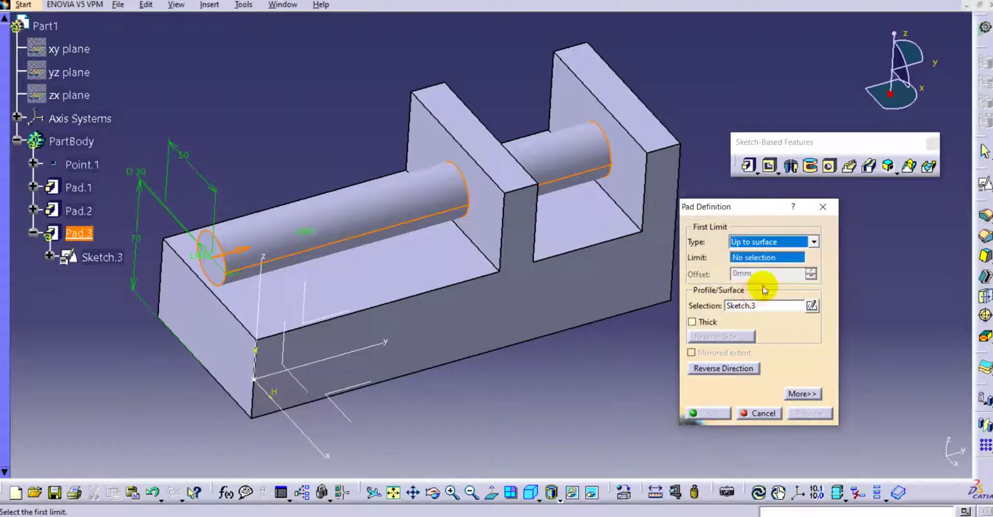
left_click(769, 243)
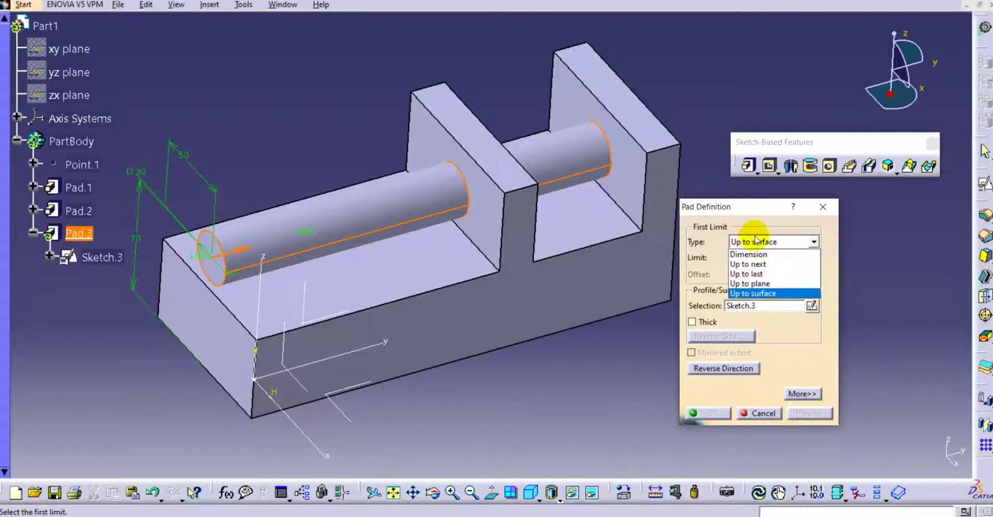
left_click(752, 241)
middle_click_drag(655, 187, 689, 144)
left_click(546, 270)
middle_click_drag(342, 226, 373, 197)
left_click(713, 413)
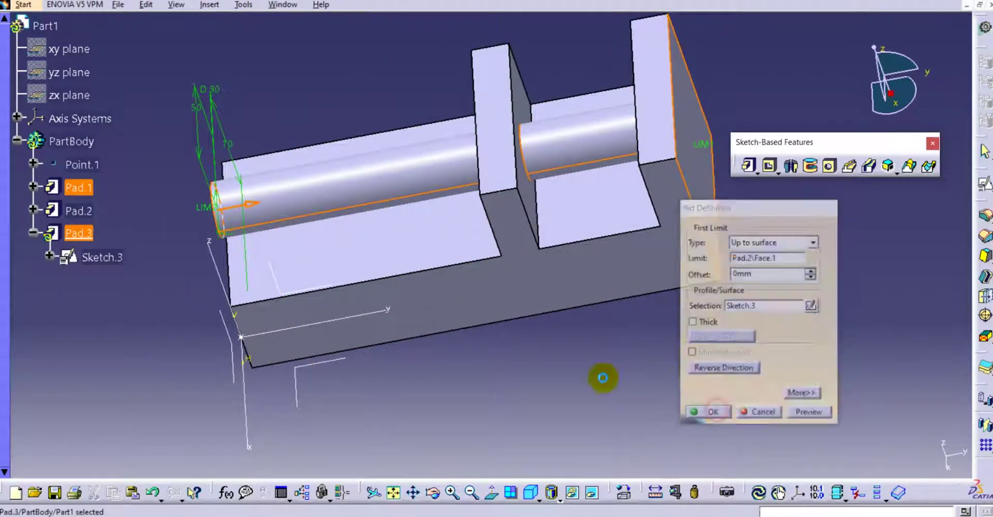
middle_click_drag(598, 377, 462, 217)
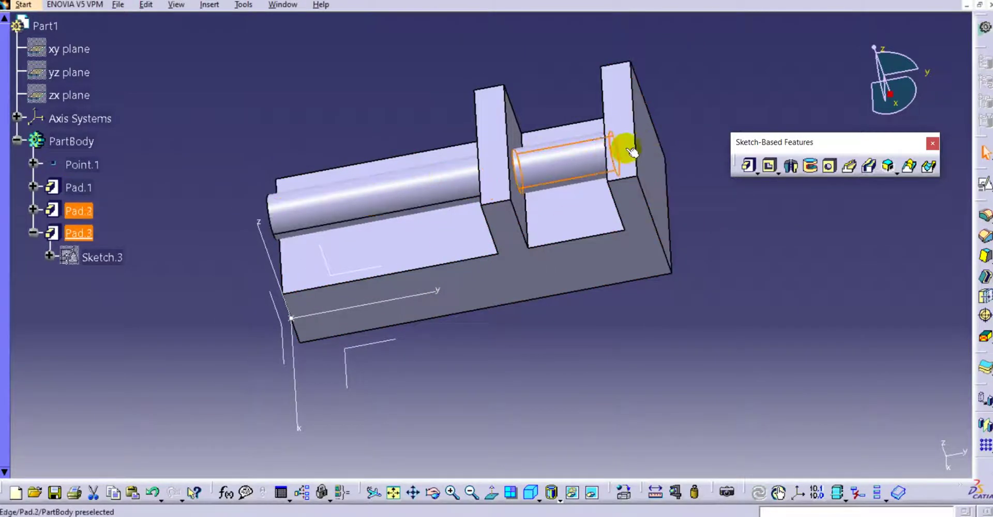
middle_click_drag(383, 283, 390, 159)
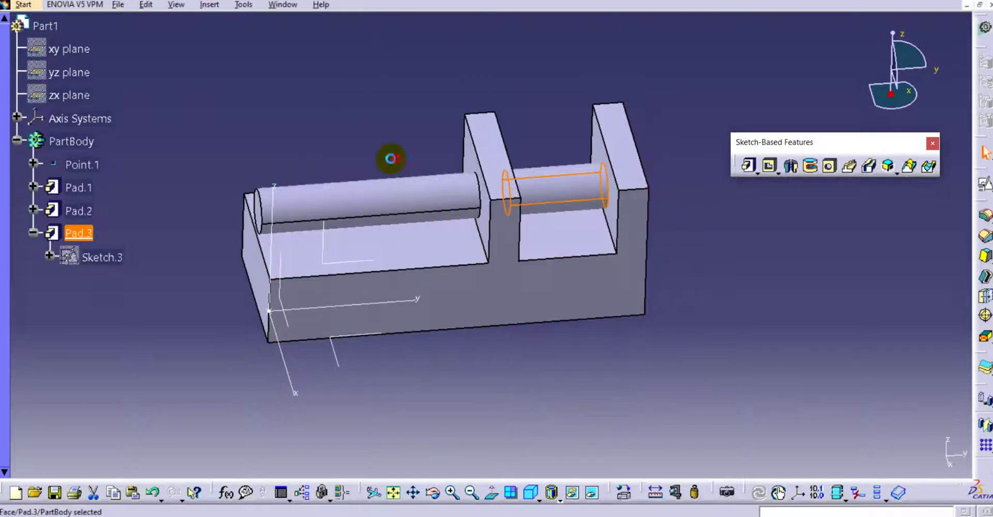
double_click(83, 233)
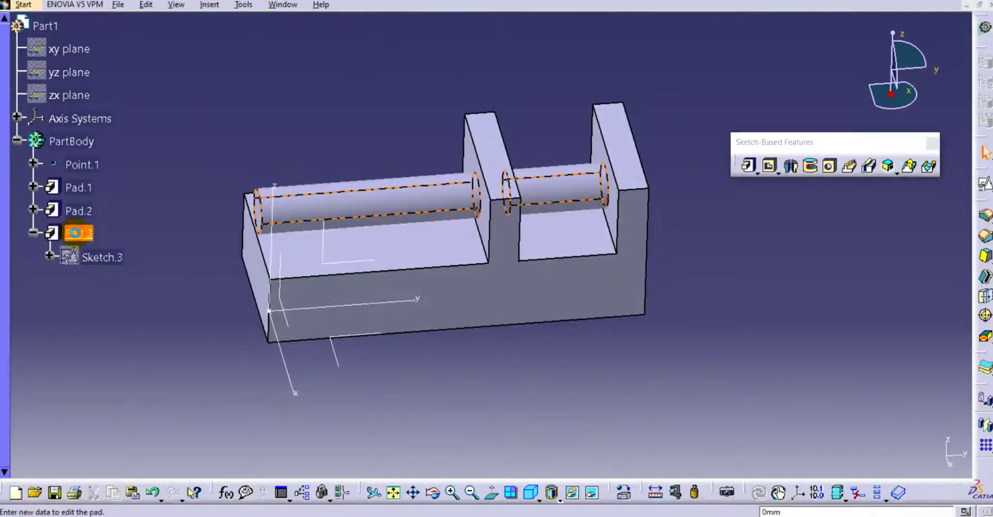
left_click(762, 413)
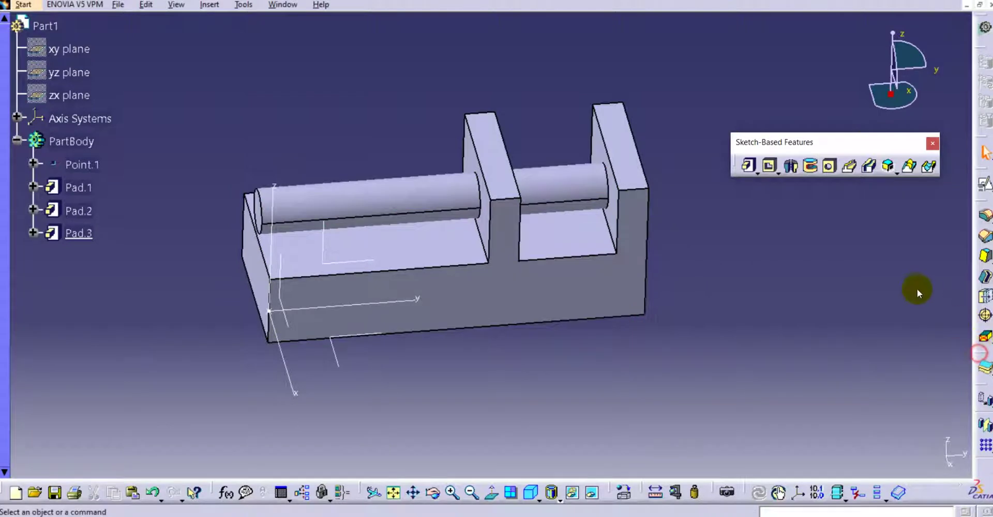
- Undock the surface-based, transformation, constraint and reference element tool groups so they float beside the model
left_click_drag(917, 293, 920, 288)
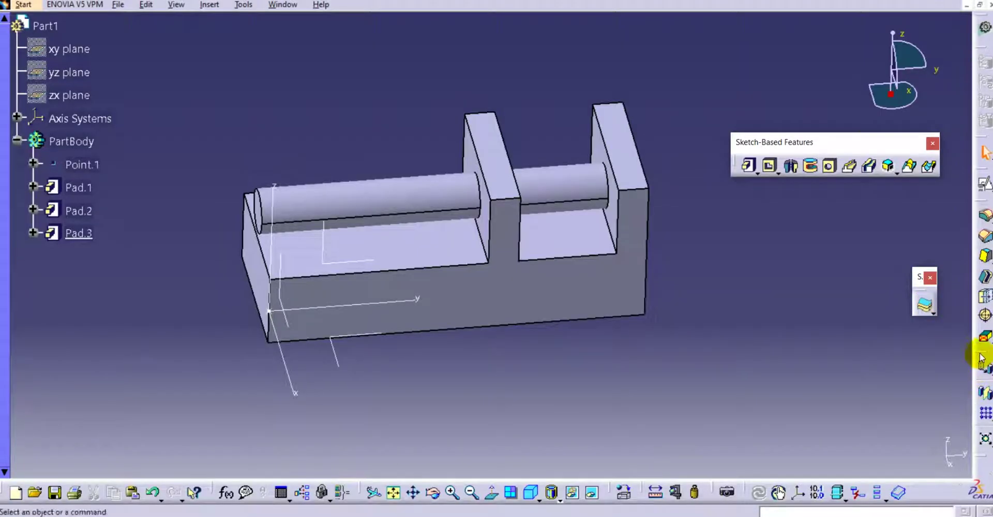
left_click_drag(984, 358, 882, 328)
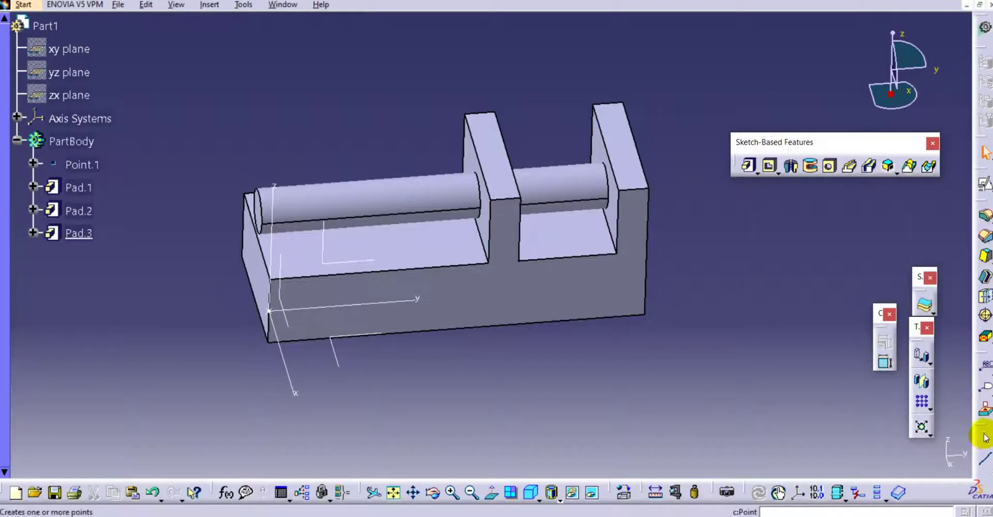
left_click_drag(903, 393, 879, 362)
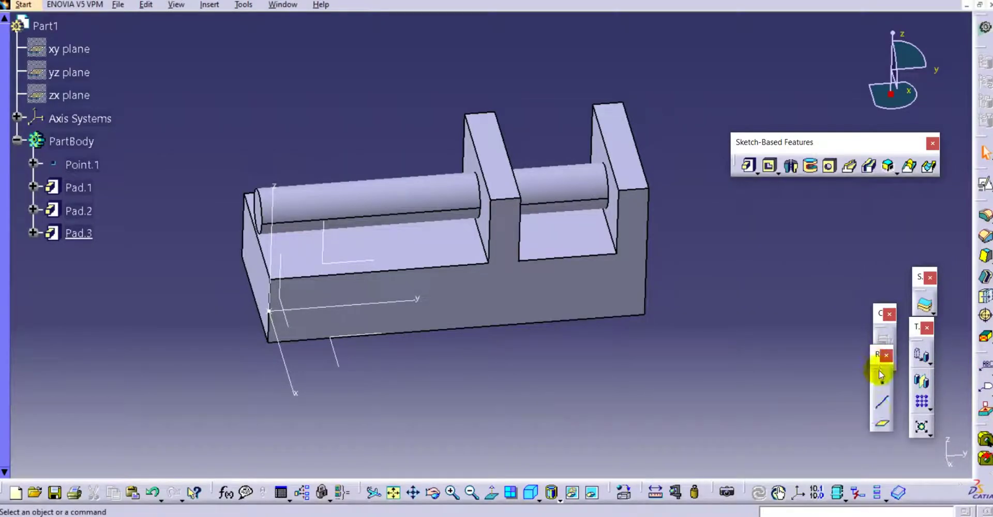
- Create a reference plane offset 303 mm from the axis system's ZX plane, beyond the far wall
left_click(883, 425)
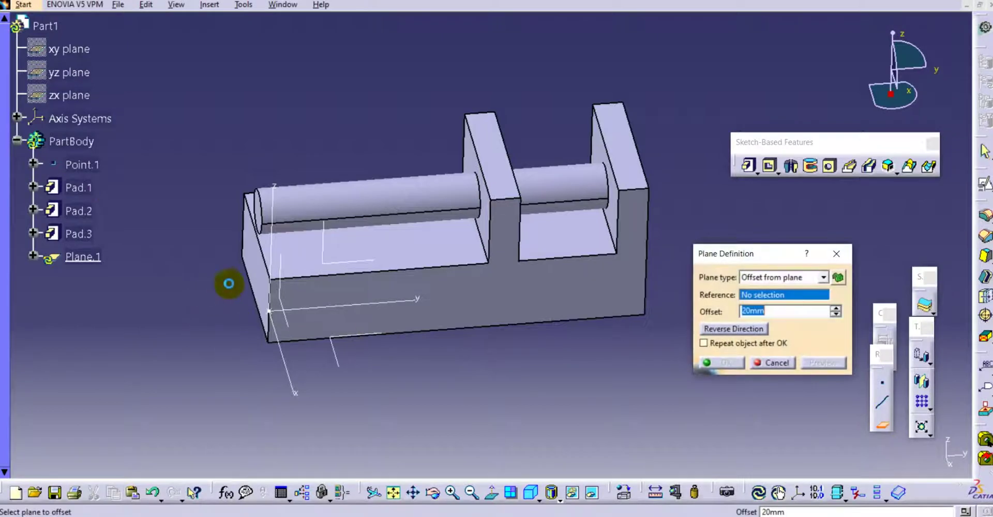
left_click(288, 307)
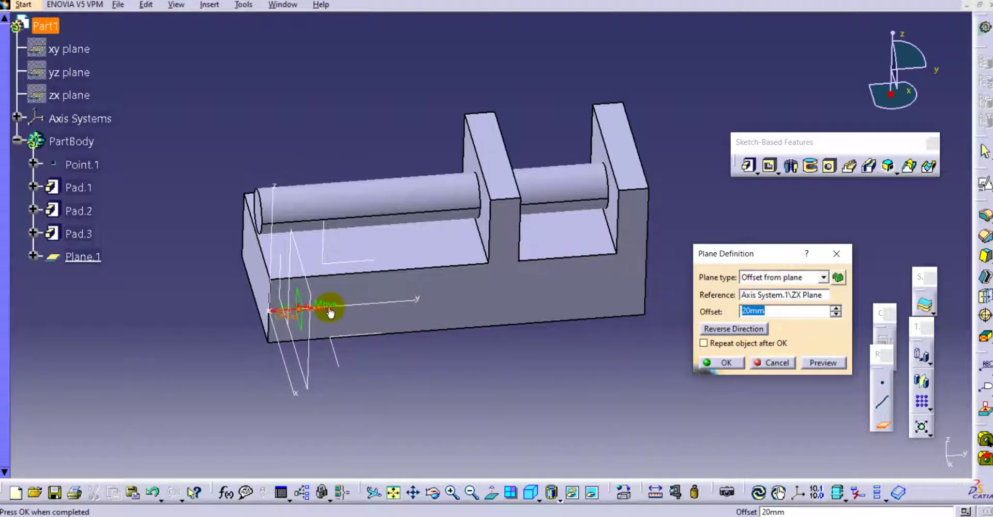
left_click_drag(330, 311, 752, 264)
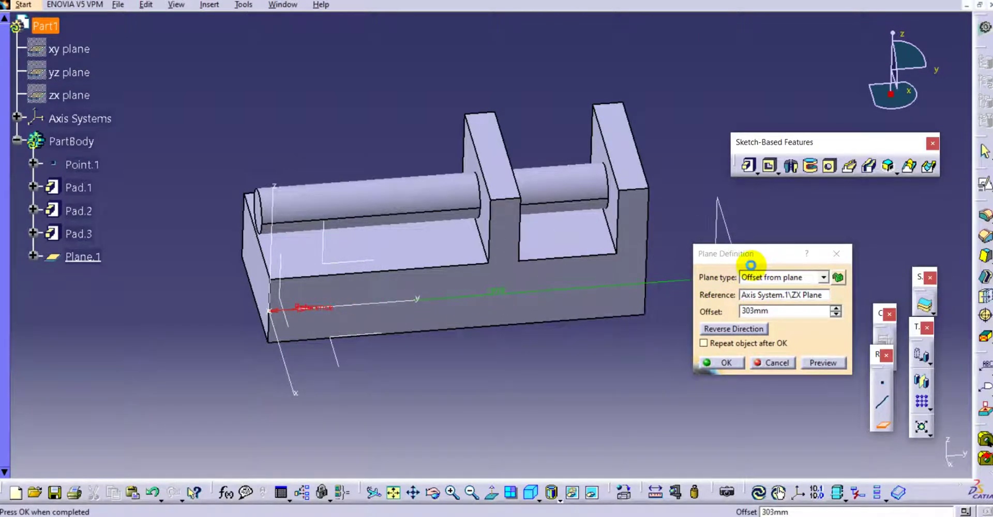
left_click(733, 365)
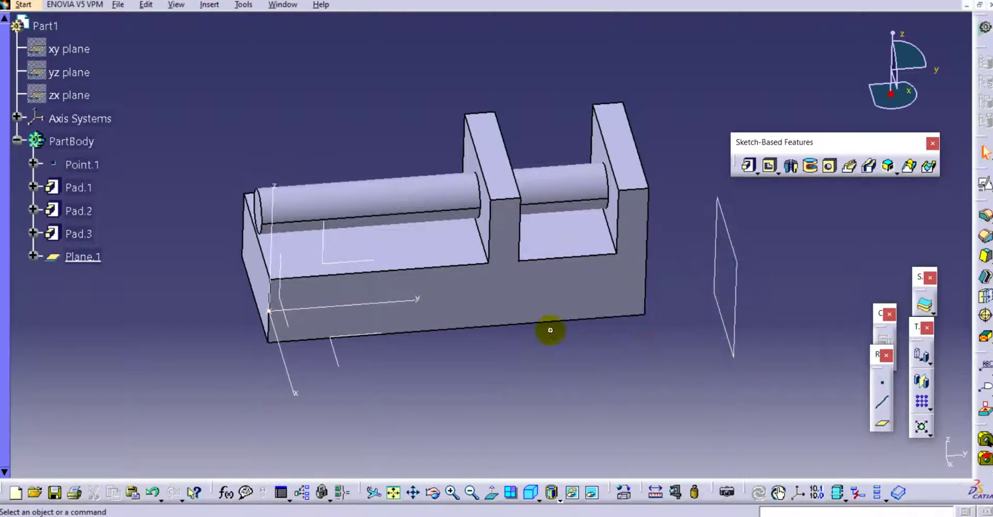
middle_click_drag(550, 330, 589, 310)
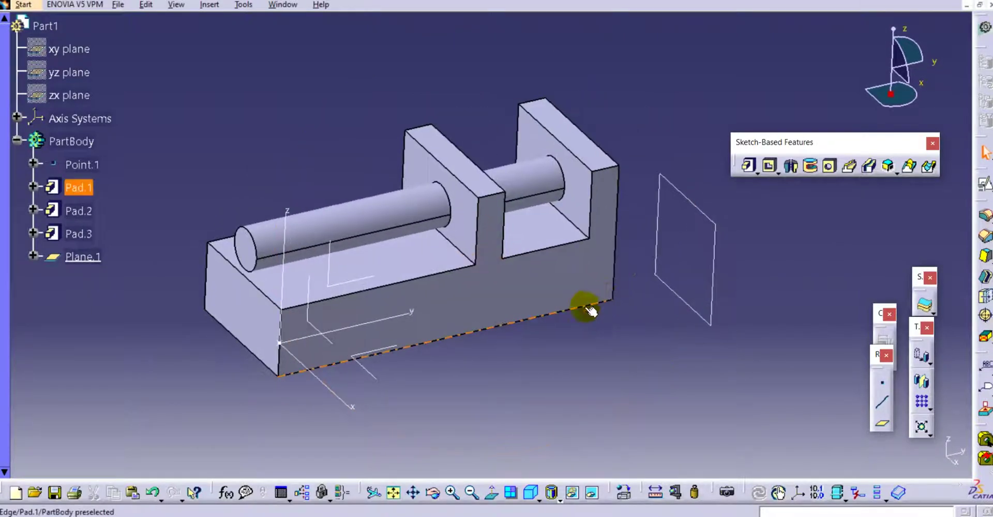
left_click(625, 376)
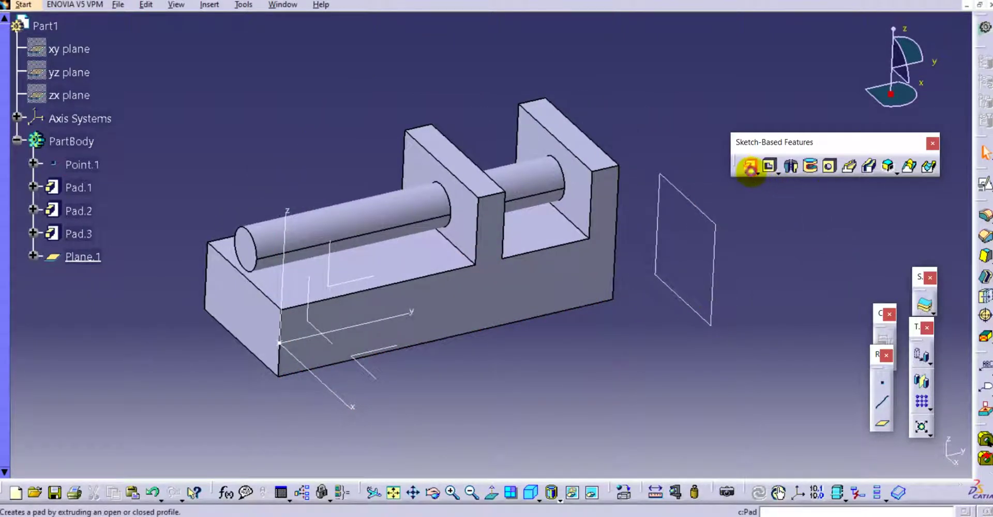
- Delete the offset plane Plane.1 beyond the far wall
left_click(749, 166)
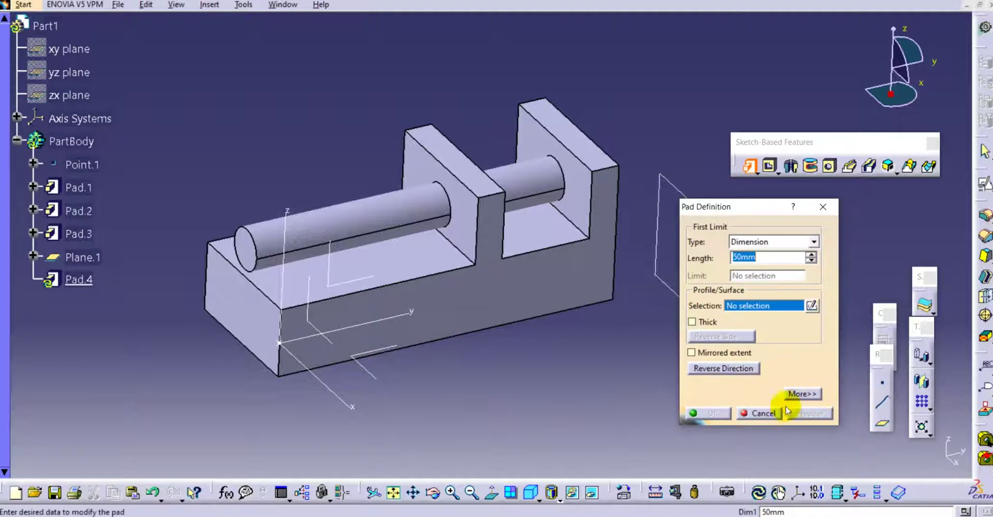
left_click(775, 412)
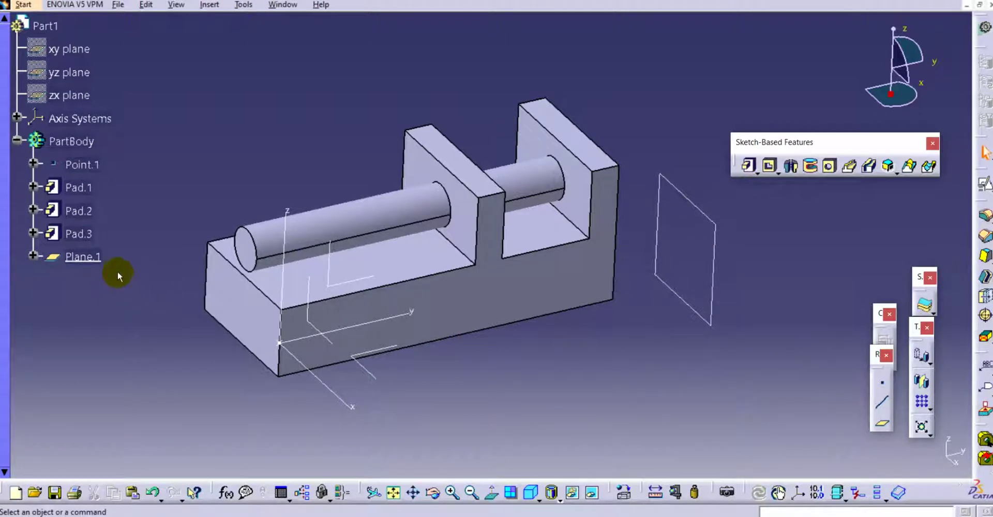
middle_click_drag(191, 267, 205, 268)
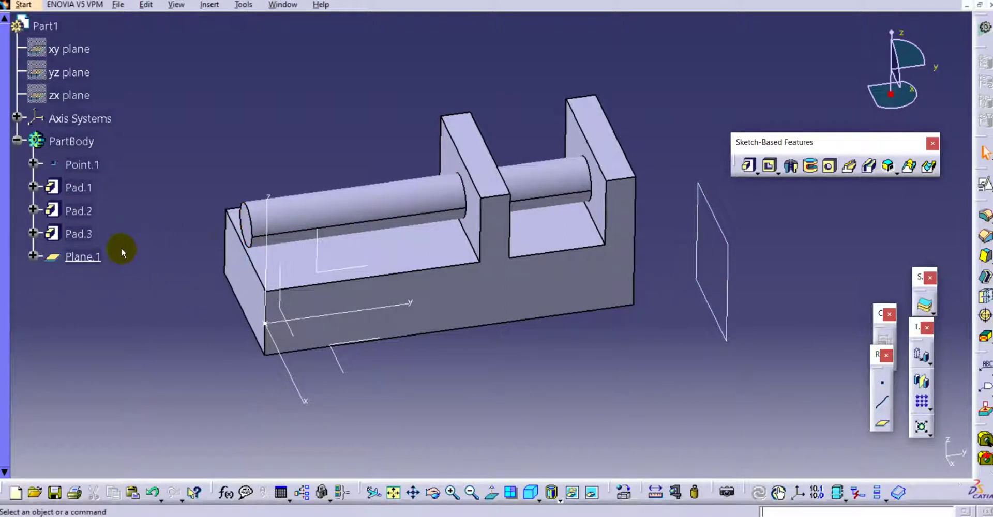
right_click(89, 257)
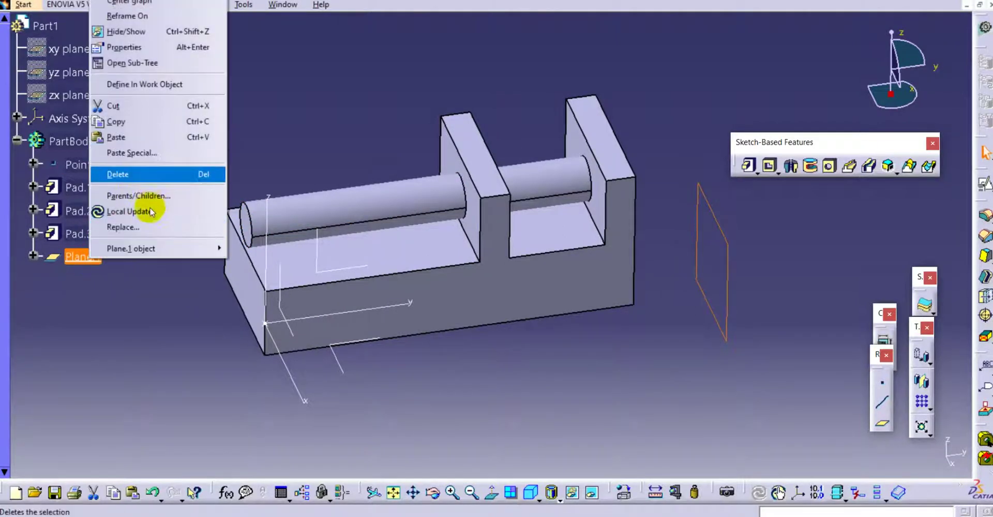
left_click(112, 300)
right_click(94, 257)
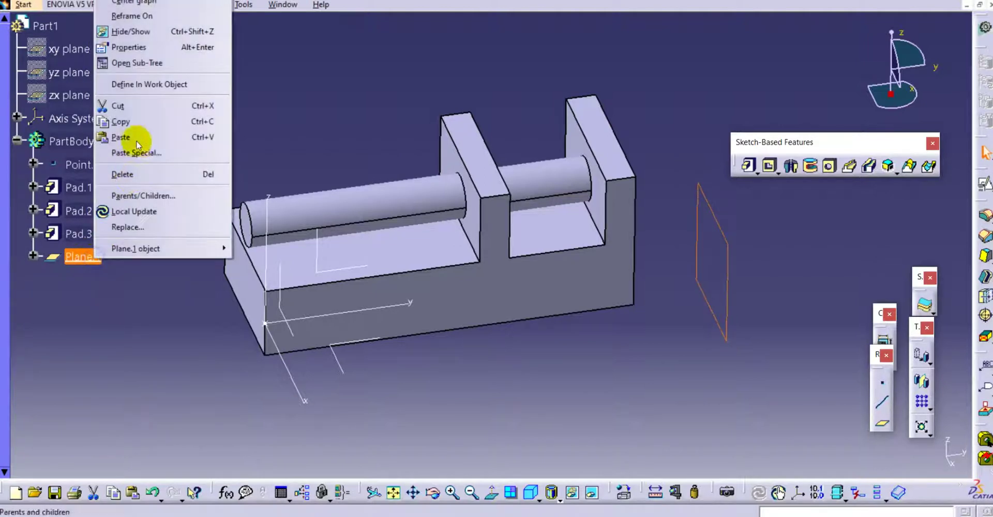
left_click(143, 178)
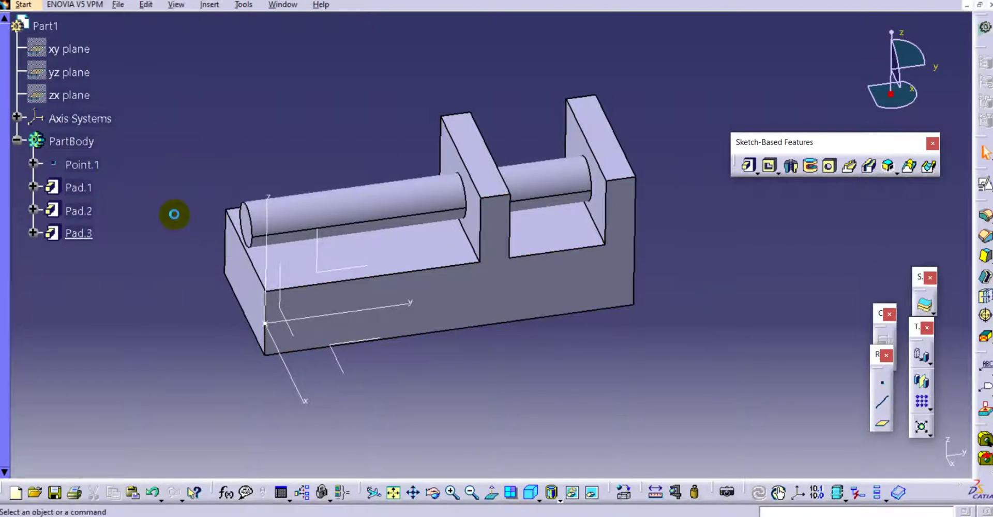
left_click(84, 211)
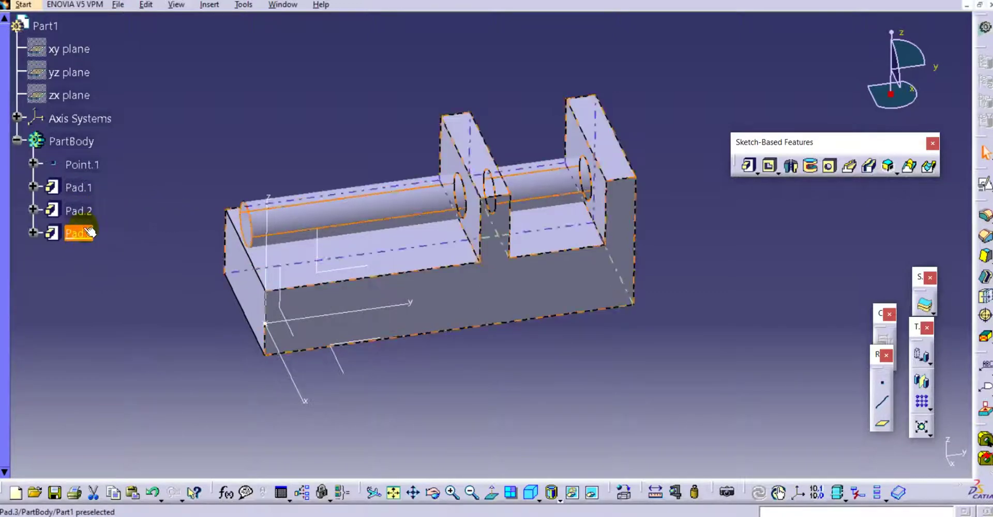
right_click(85, 213)
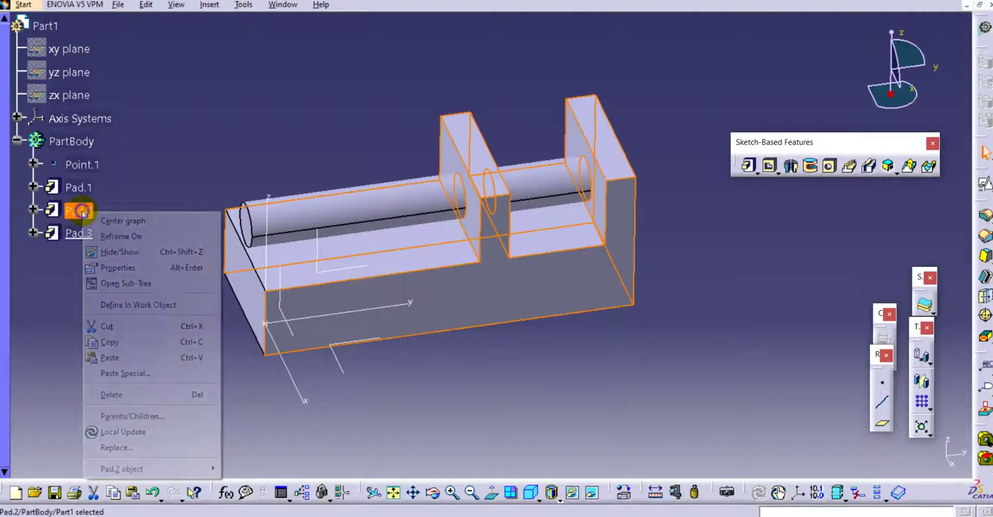
double_click(83, 212)
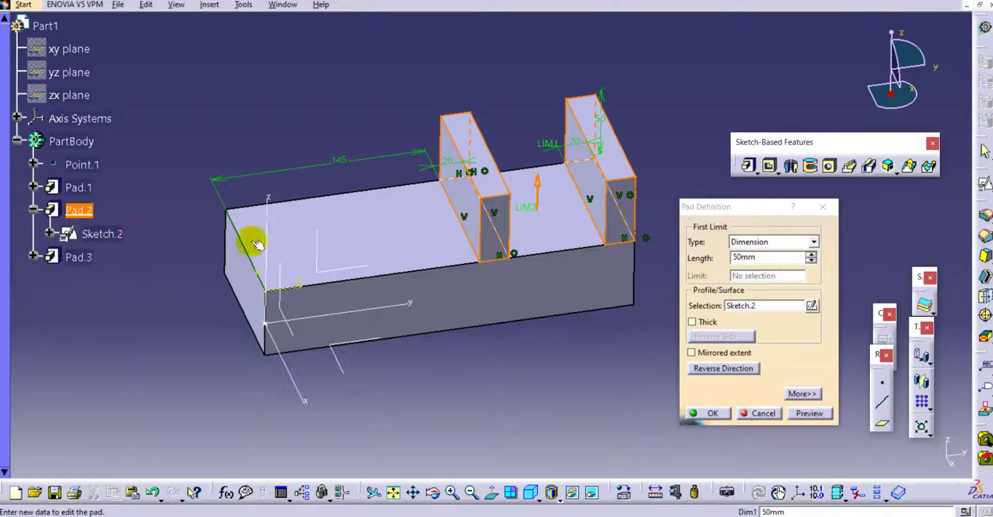
left_click(711, 413)
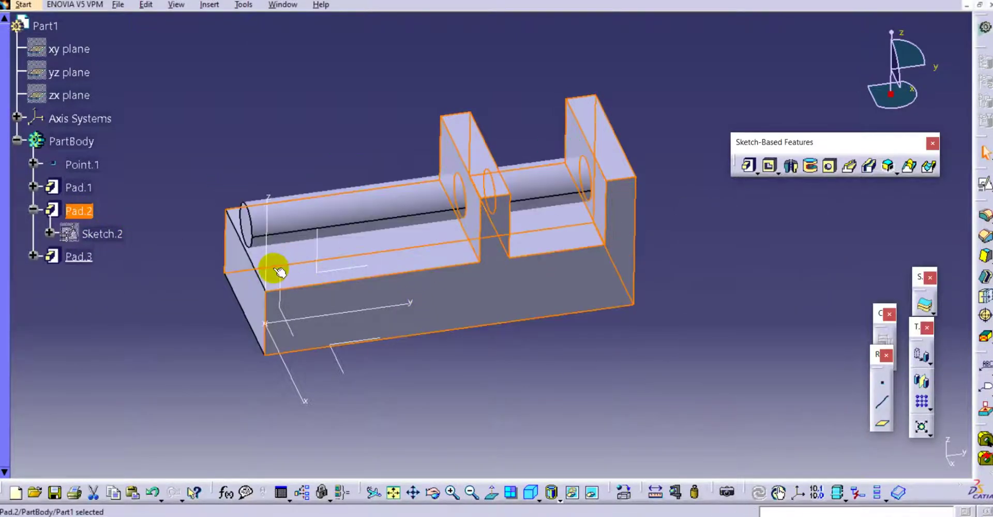
- Define the two-wall pad, Pad.2, as the in-work object
right_click(85, 212)
left_click(139, 304)
left_click(143, 204)
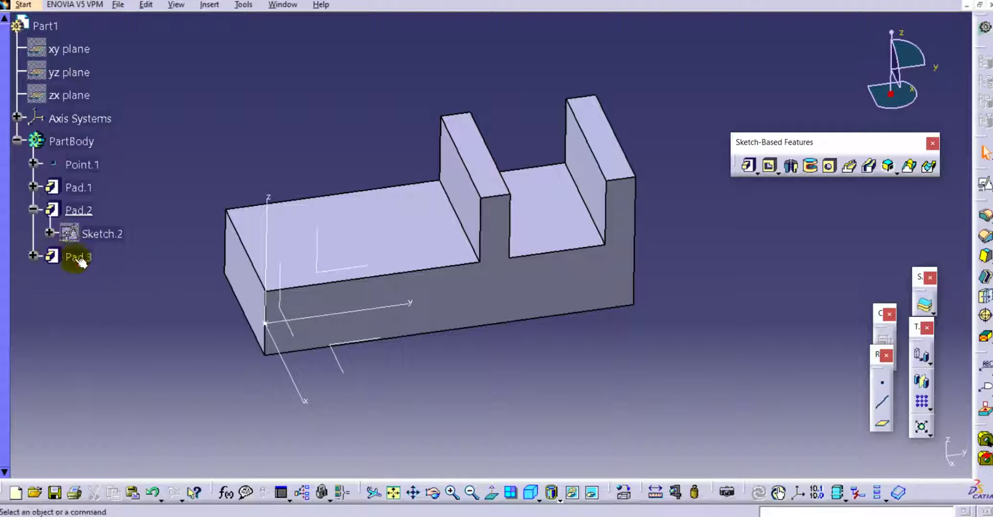
left_click(104, 232)
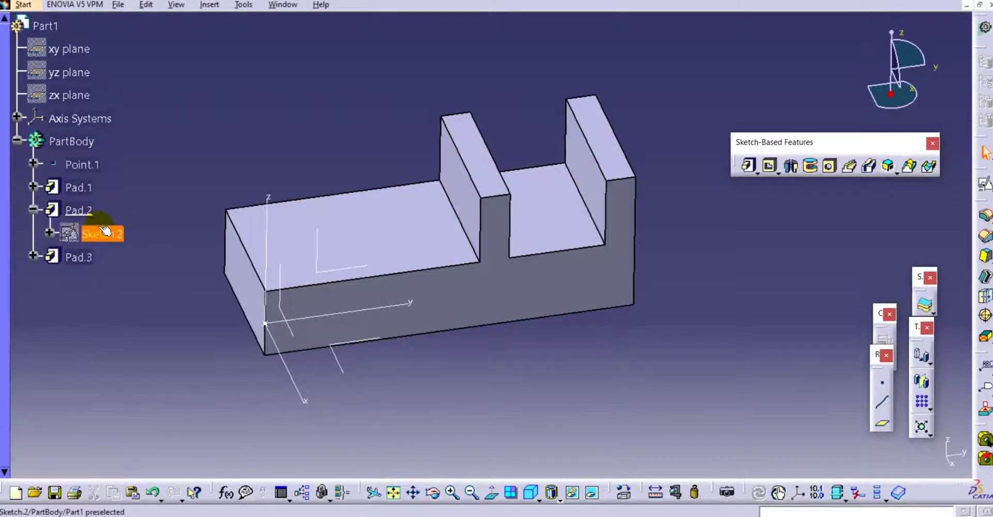
- Create a plane offset 303 mm from the axis system's ZX plane after Pad.2, and define the cylindrical pad as the in-work object
left_click(868, 426)
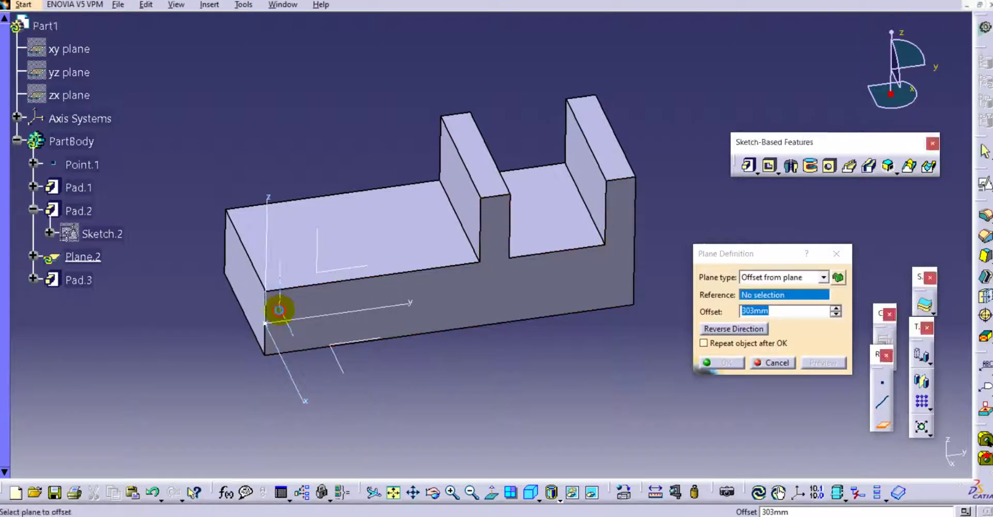
left_click(277, 310)
left_click(729, 362)
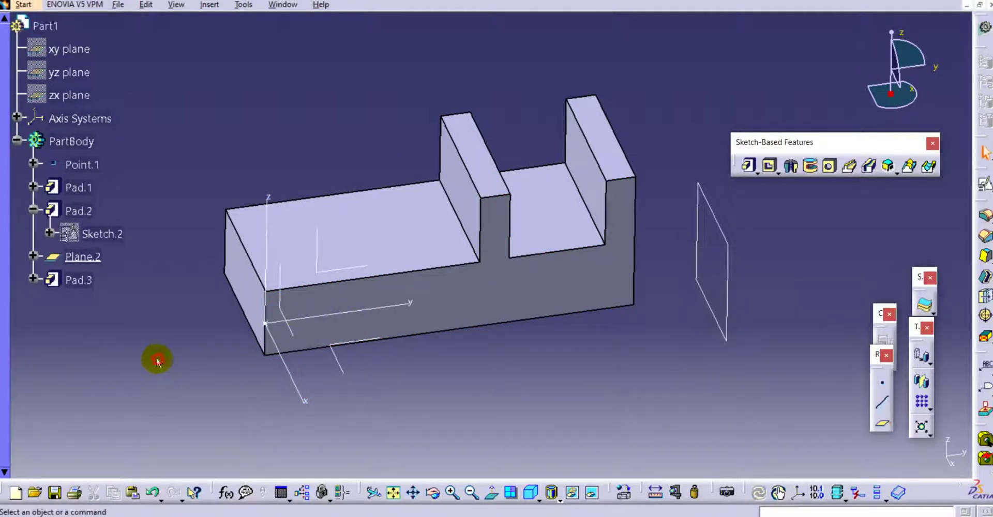
right_click(80, 280)
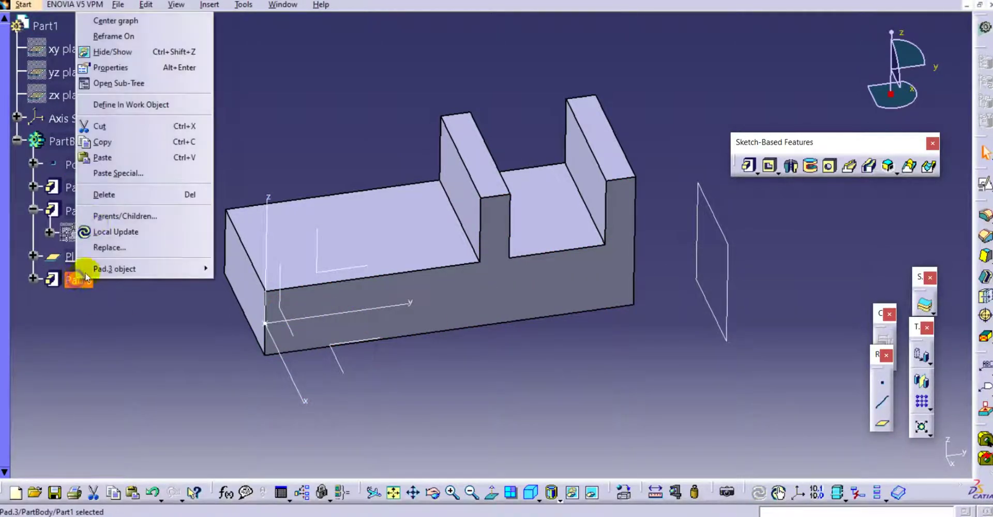
left_click(132, 104)
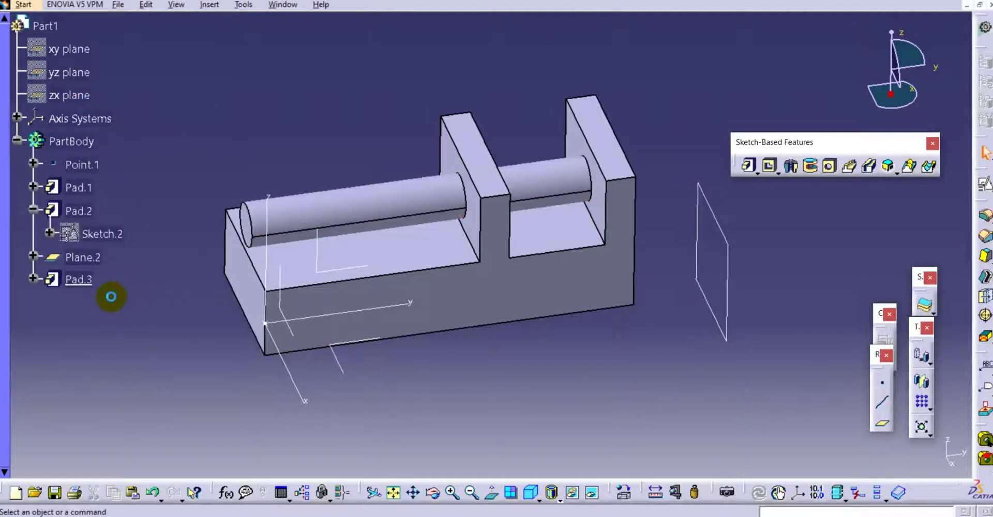
- Edit the cylindrical pad and set its first limit to Up to plane, choosing the offset plane beyond the far wall
left_click(83, 279)
double_click(81, 279)
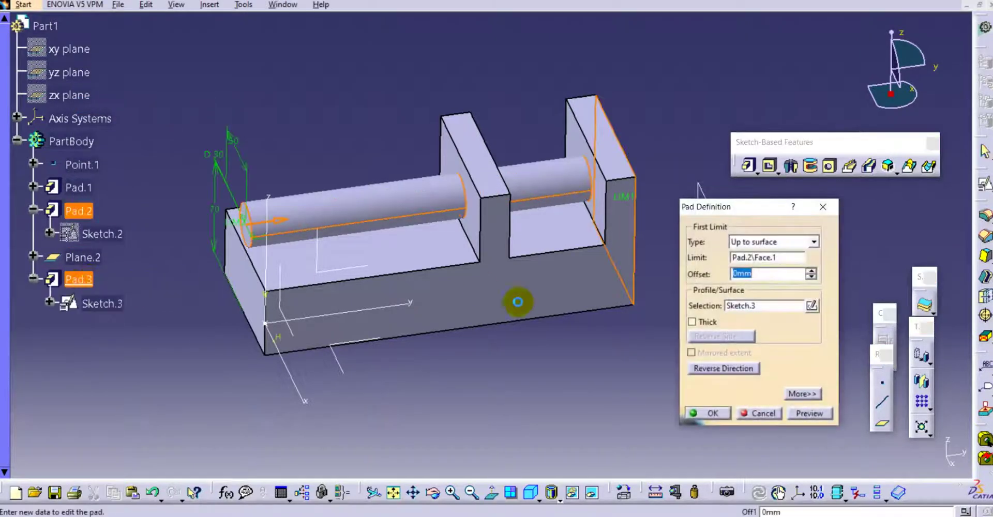
middle_click_drag(470, 323, 451, 309)
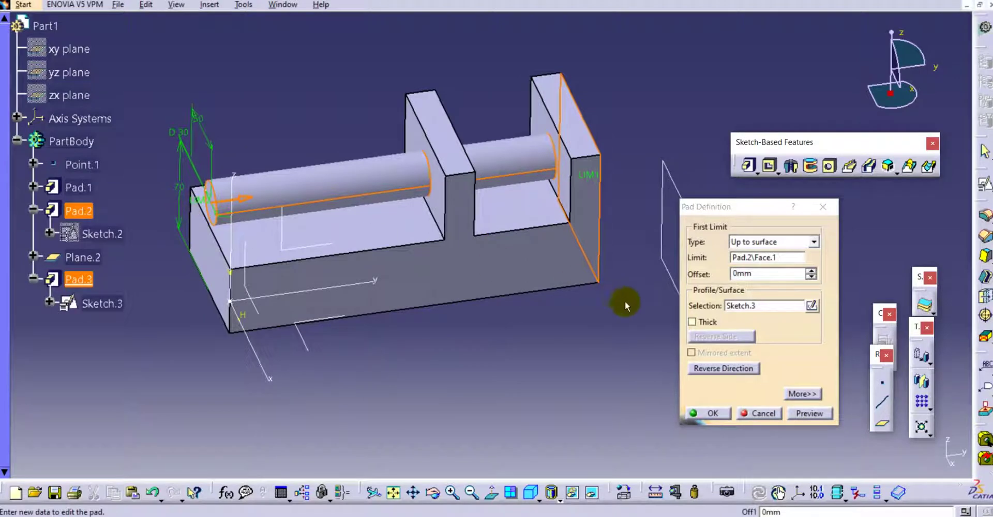
left_click_drag(724, 206, 760, 233)
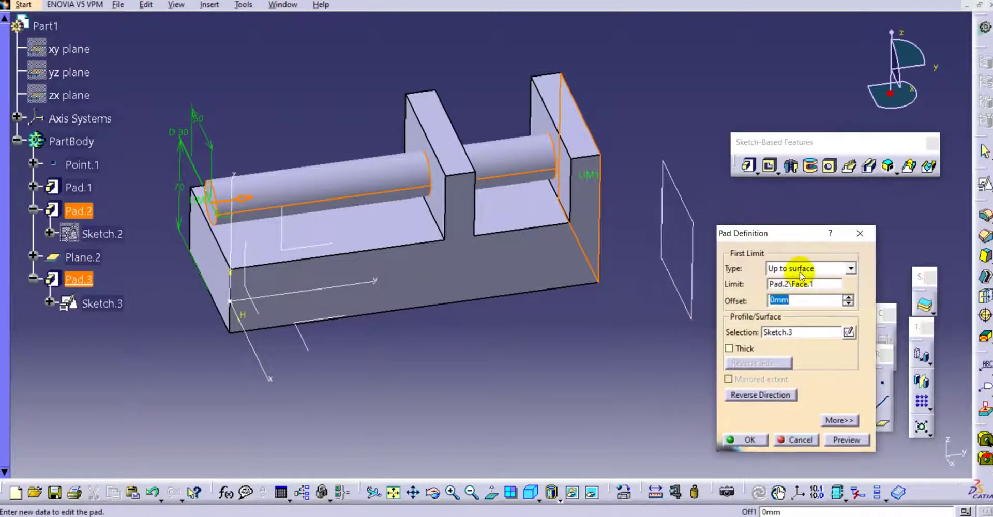
left_click(807, 268)
left_click(804, 310)
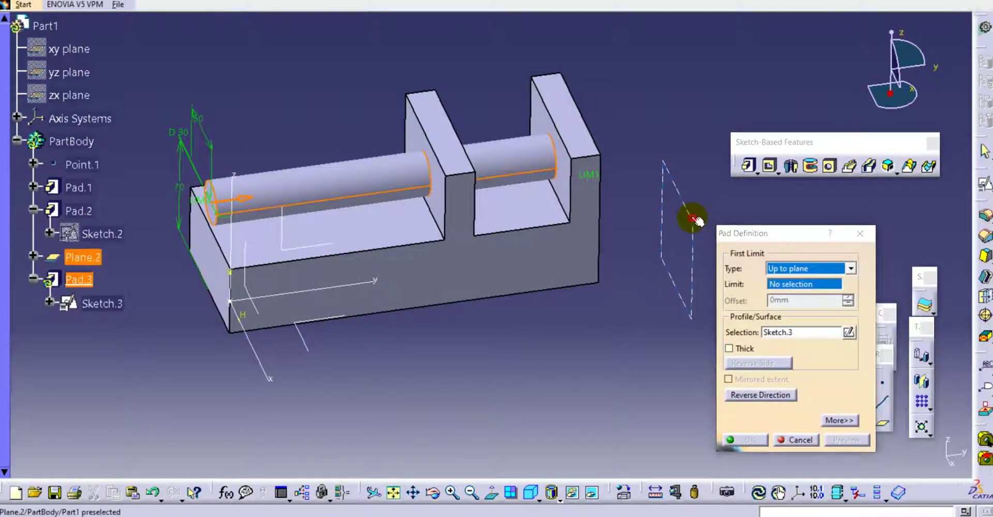
left_click(687, 222)
left_click(750, 439)
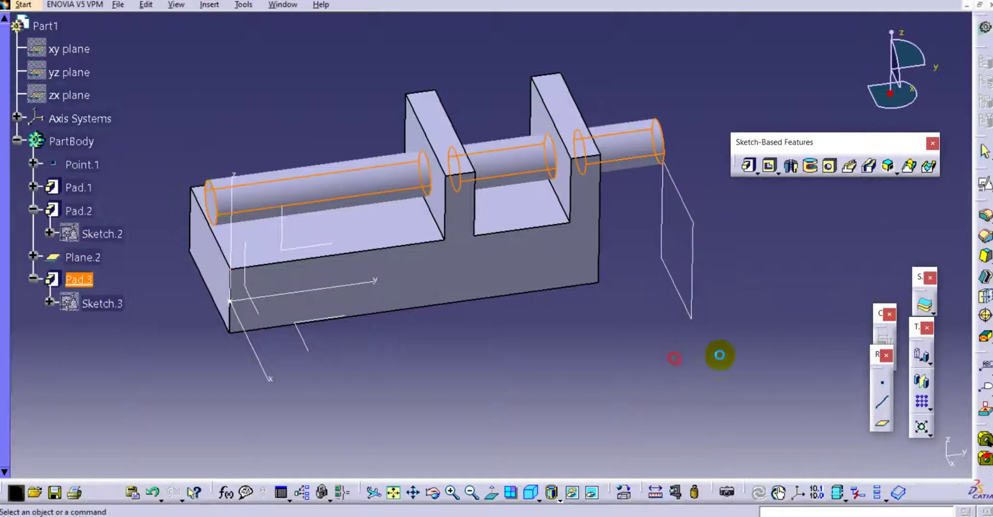
middle_click_drag(595, 355, 534, 362)
middle_click_drag(605, 270, 368, 191)
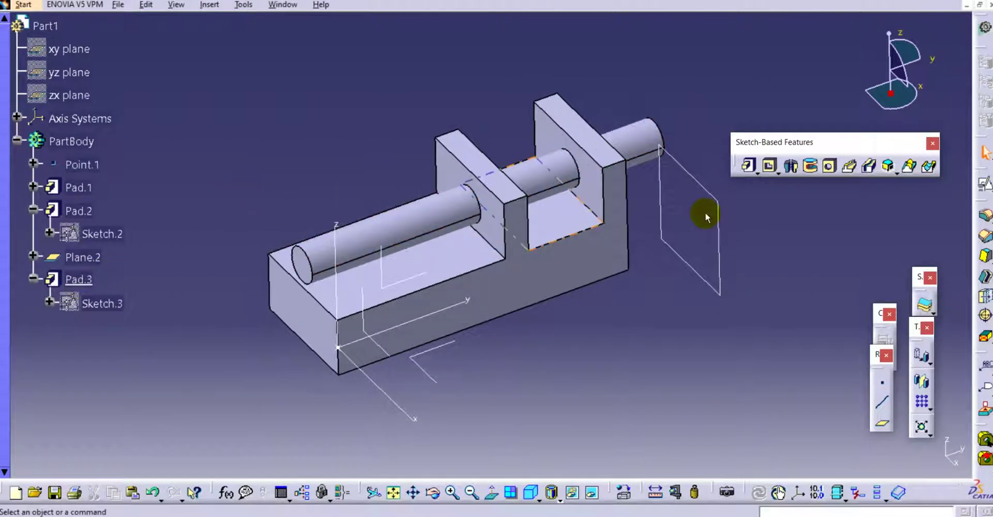
- Examine the cylindrical pad's expanded definition with its second limit, direction and thin pad options
left_click(80, 282)
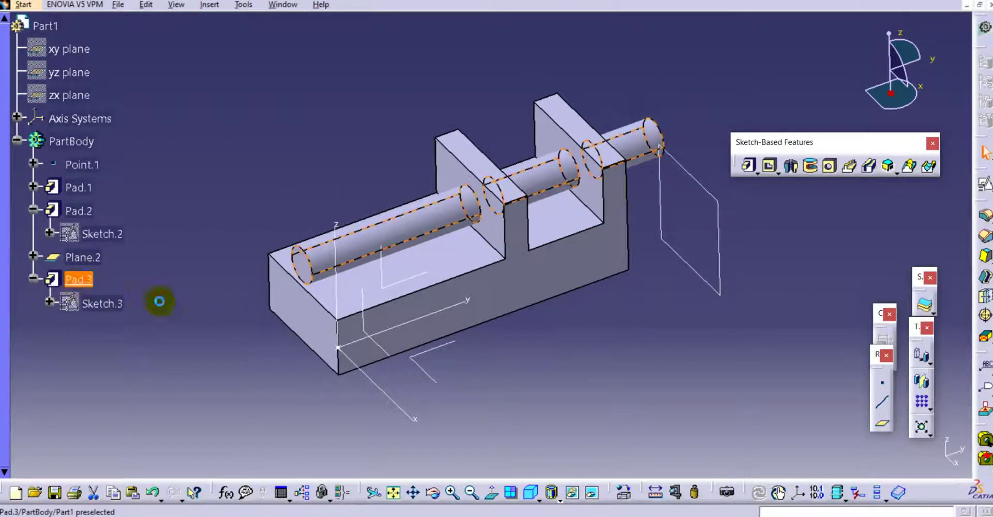
double_click(73, 280)
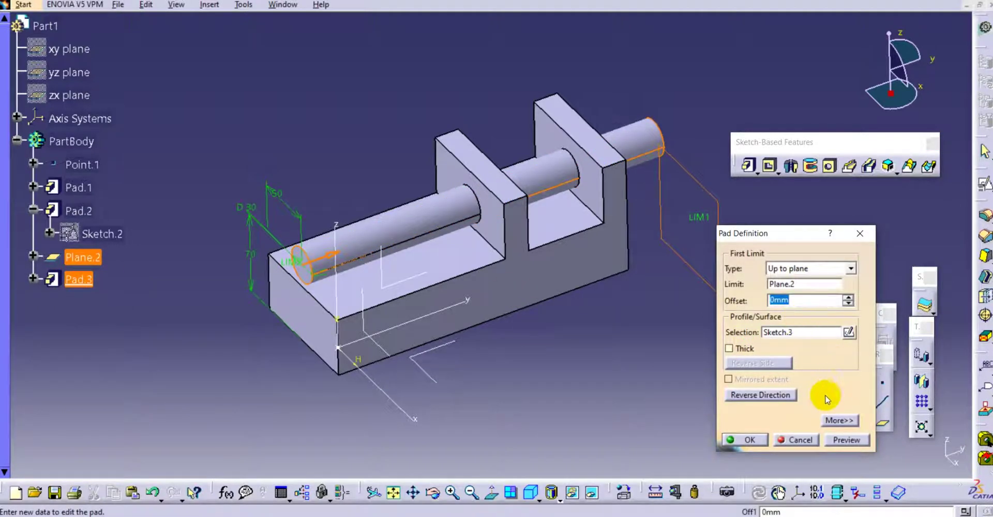
left_click(837, 421)
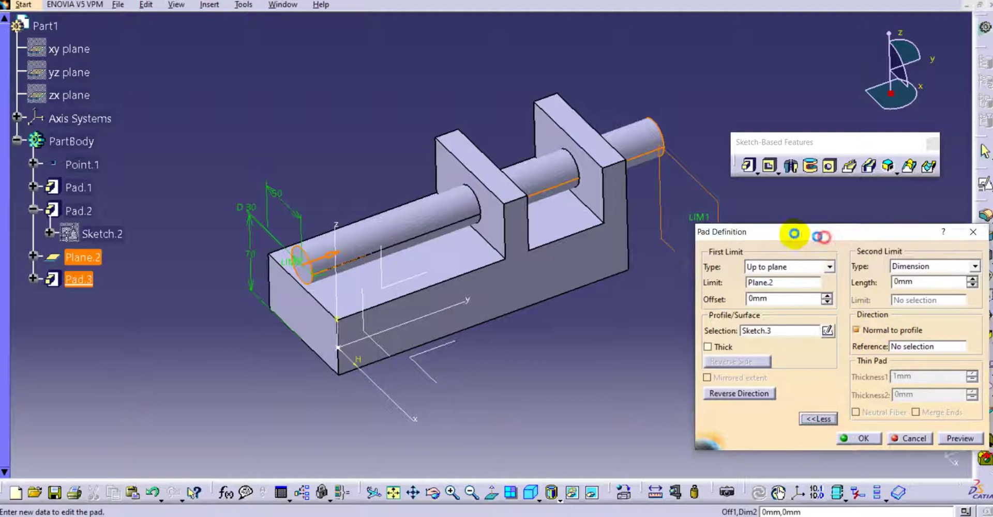
left_click_drag(797, 233, 752, 227)
left_click(874, 433)
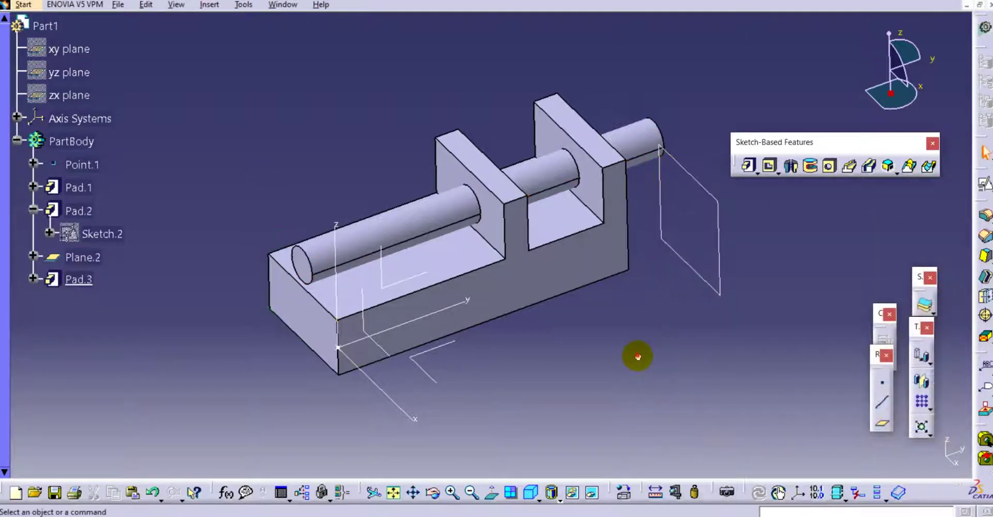
- Delete the three pads, Pad.1, Pad.2 and Pad.3, together with the offset plane Plane.2
middle_click_drag(567, 318, 465, 290)
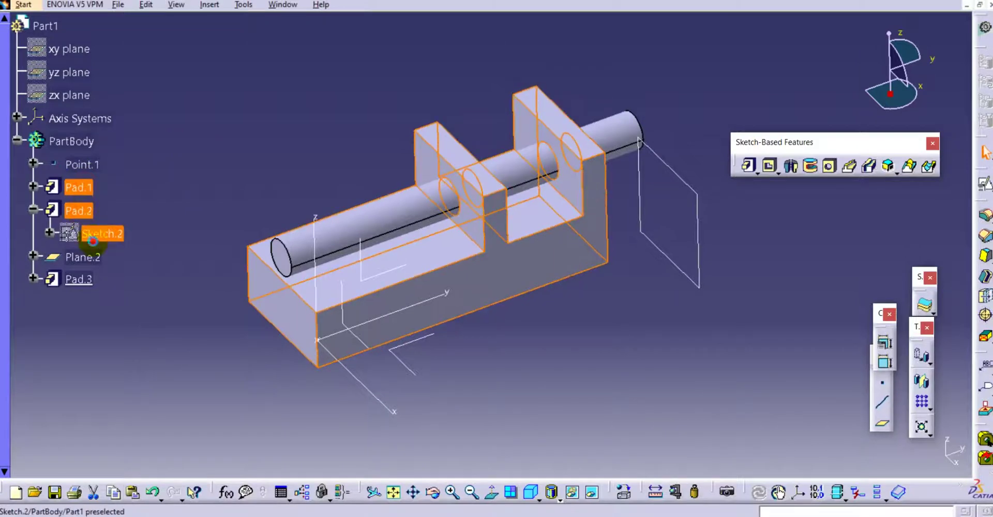
left_click(89, 261, "ctrl")
left_click(92, 278, "ctrl")
right_click(89, 280)
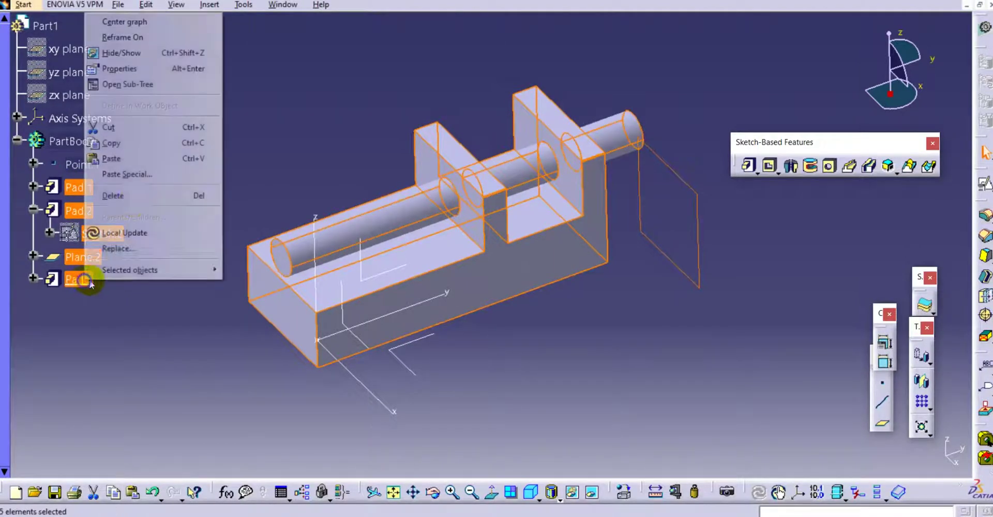
left_click(131, 197)
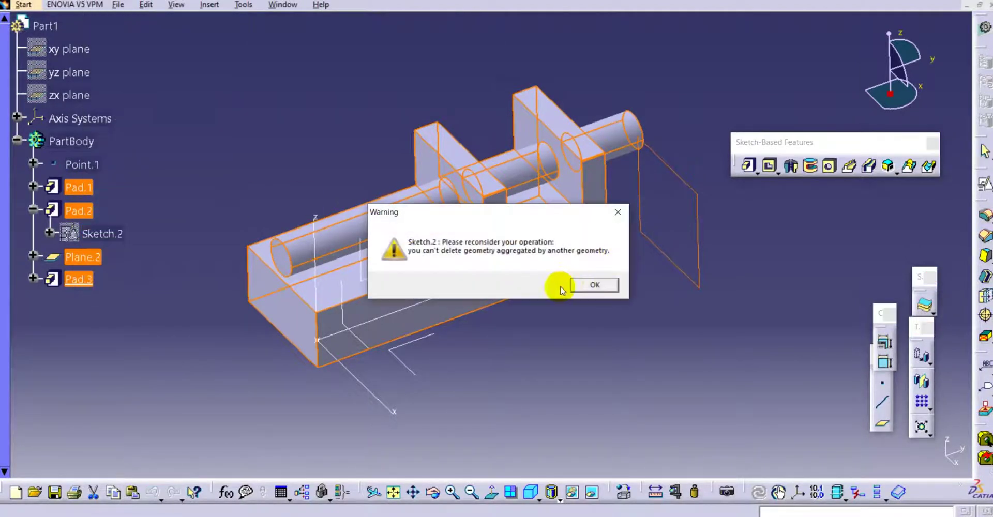
left_click(573, 289)
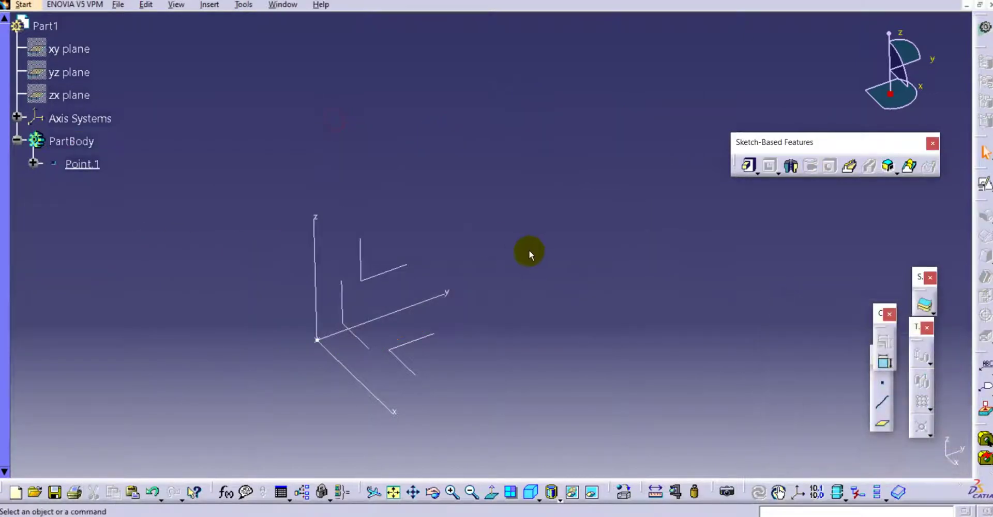
- Set the isometric view and create a positioned sketch on the axis system's XY plane with H reversed and the axes swapped
left_click(517, 490)
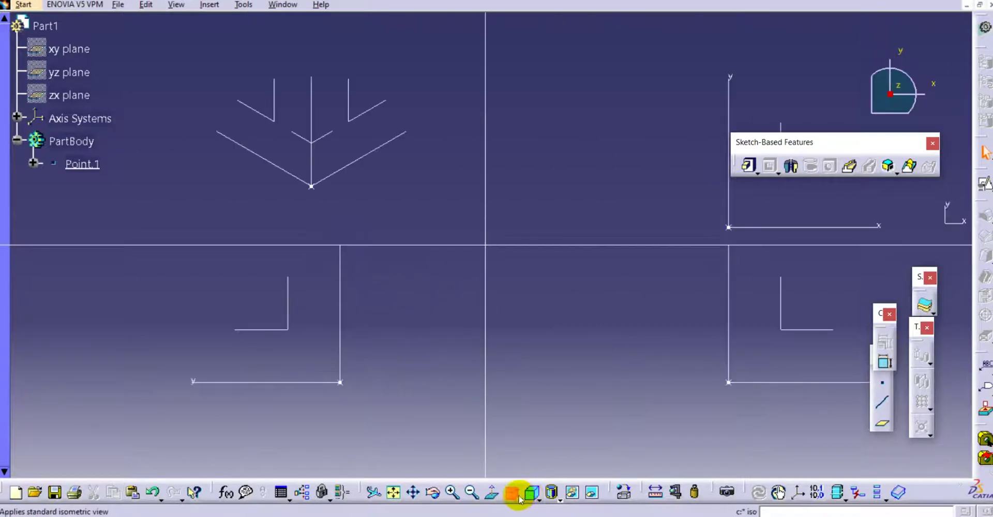
left_click(528, 491)
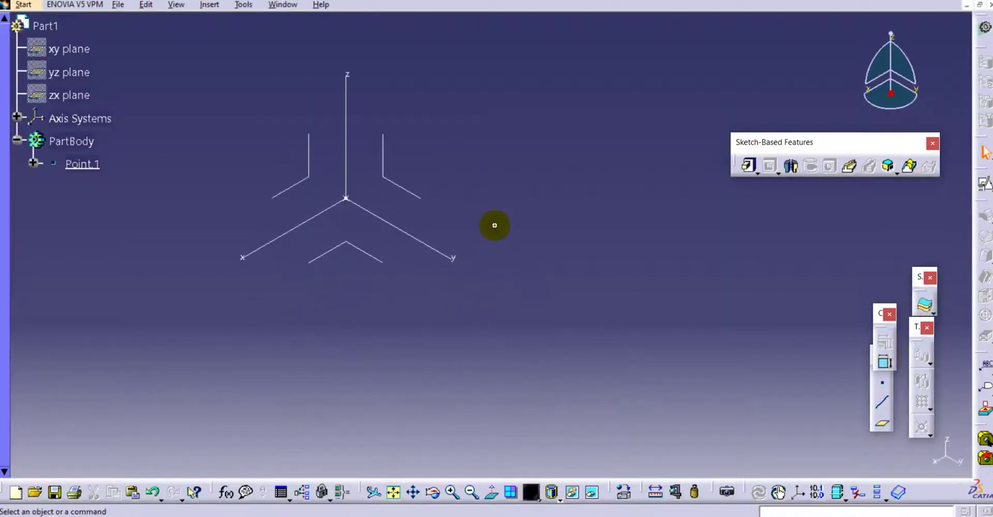
middle_click_drag(491, 224, 613, 300)
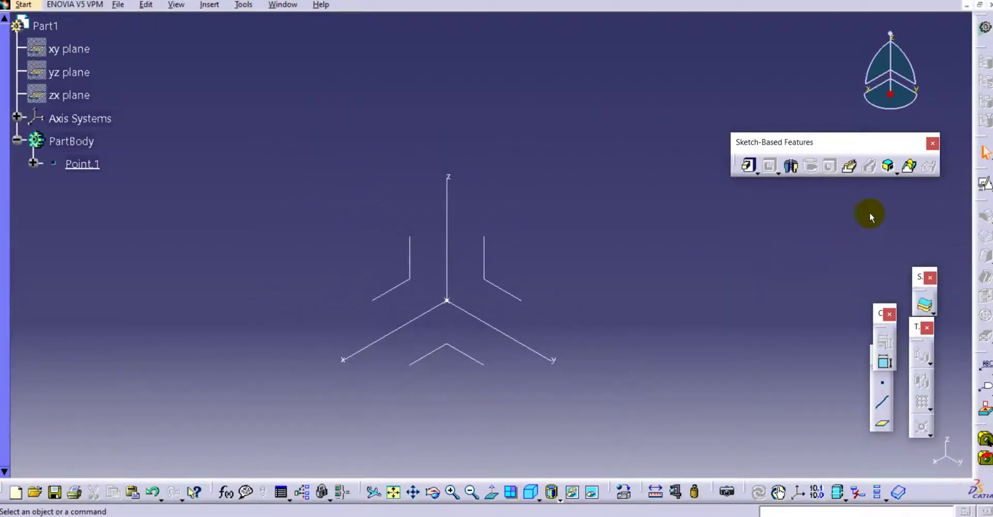
left_click(972, 187)
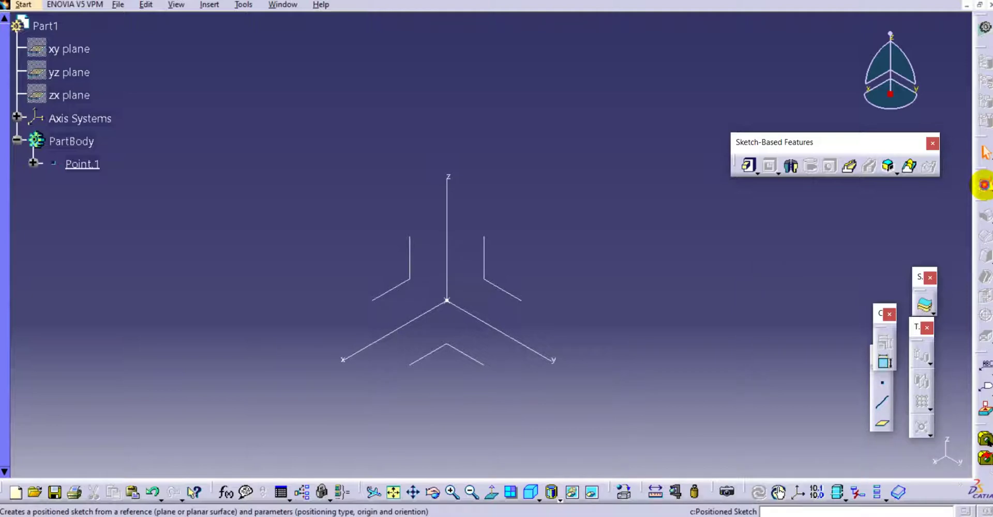
left_click(460, 354)
left_click(815, 383)
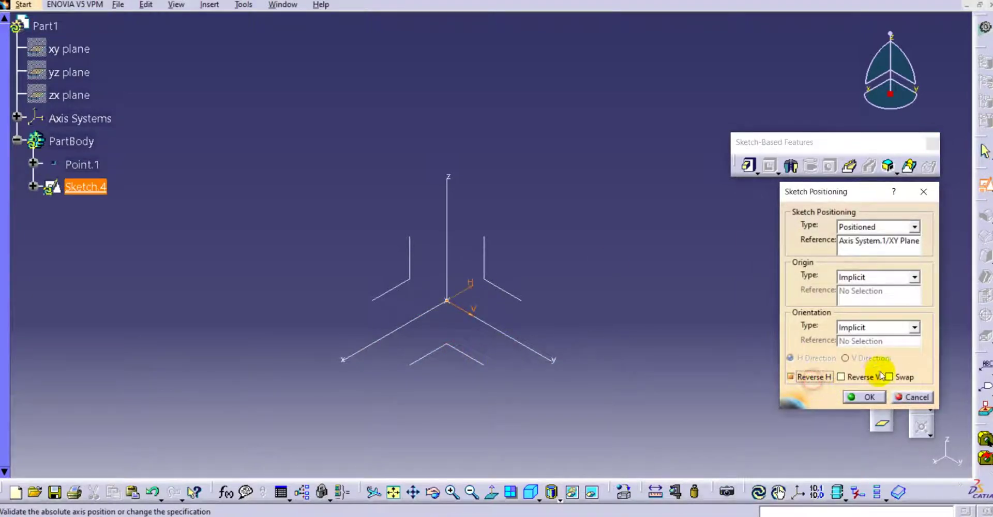
left_click(854, 397)
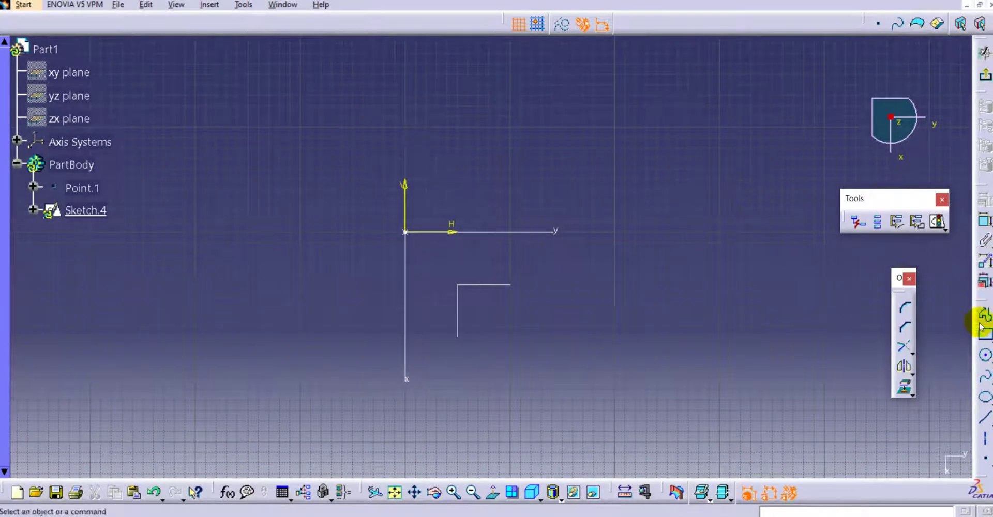
- Sketch a centered rectangle on the origin, longer along H than along V, and exit the sketch
left_click(985, 337)
left_click(987, 341)
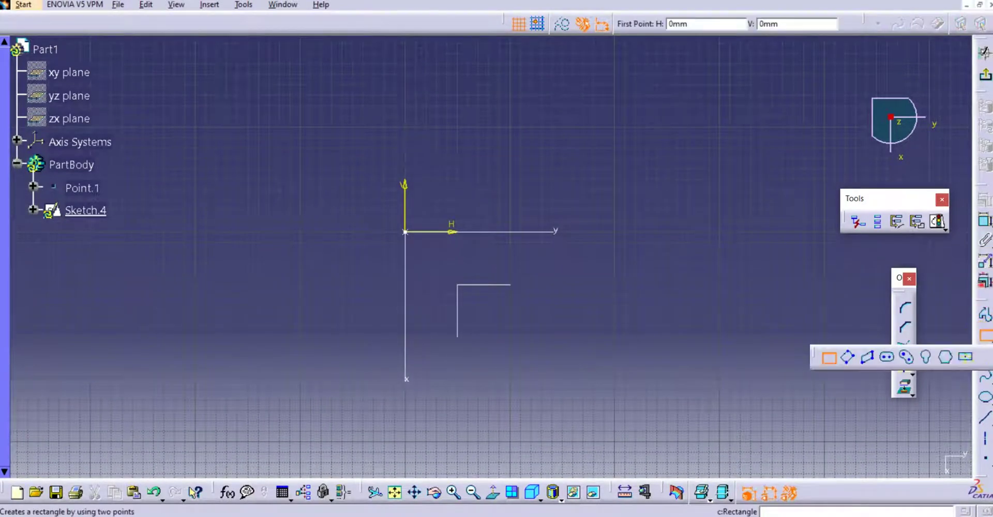
left_click(961, 358)
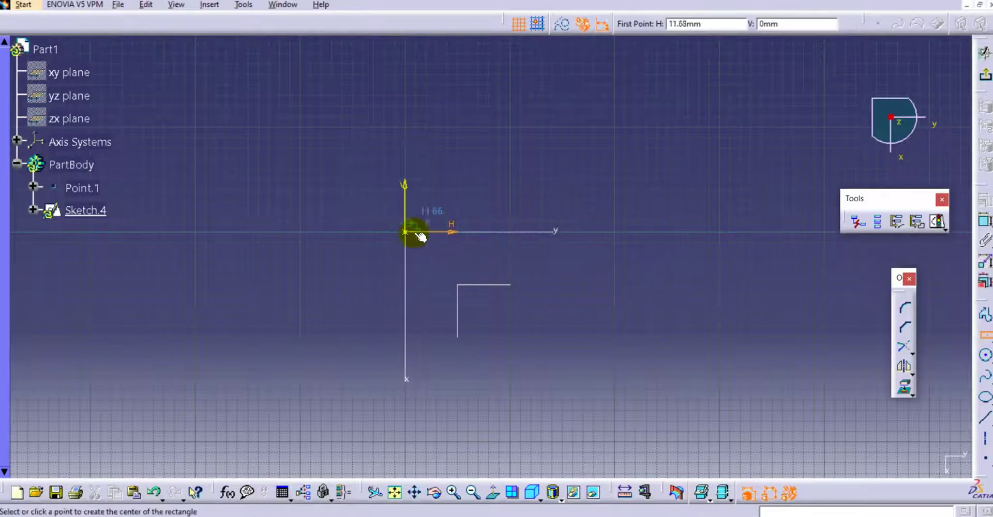
left_click(404, 232)
left_click(522, 183)
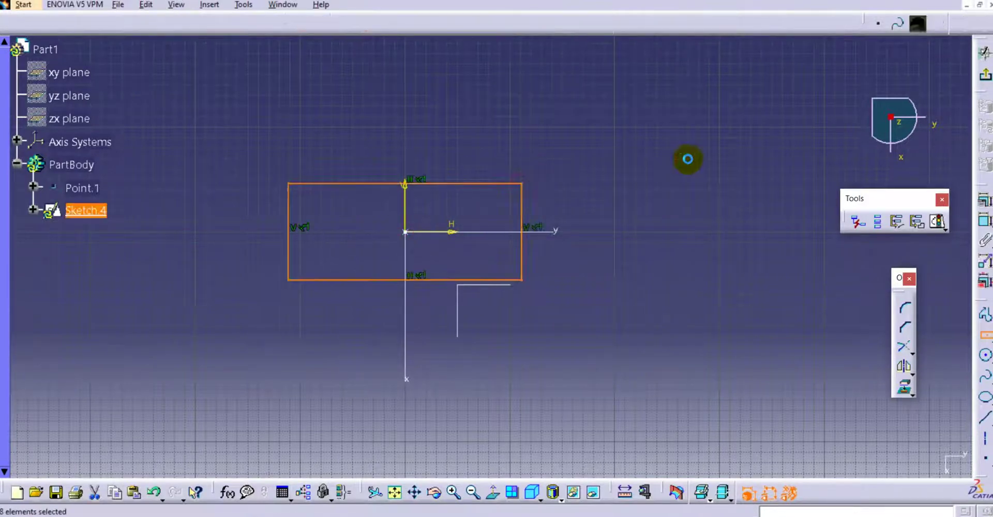
left_click(985, 75)
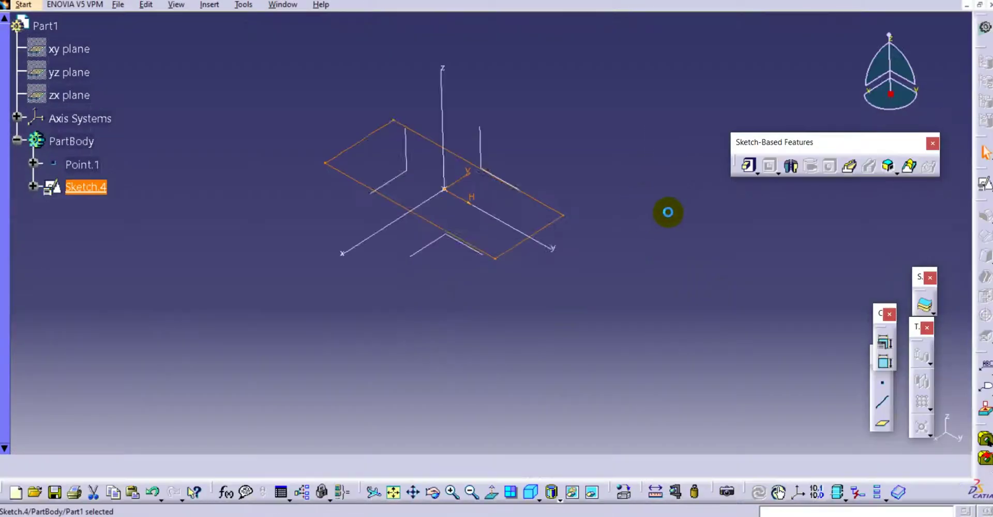
- Pad the rectangle upward by 39 mm to form a base block
left_click(748, 168)
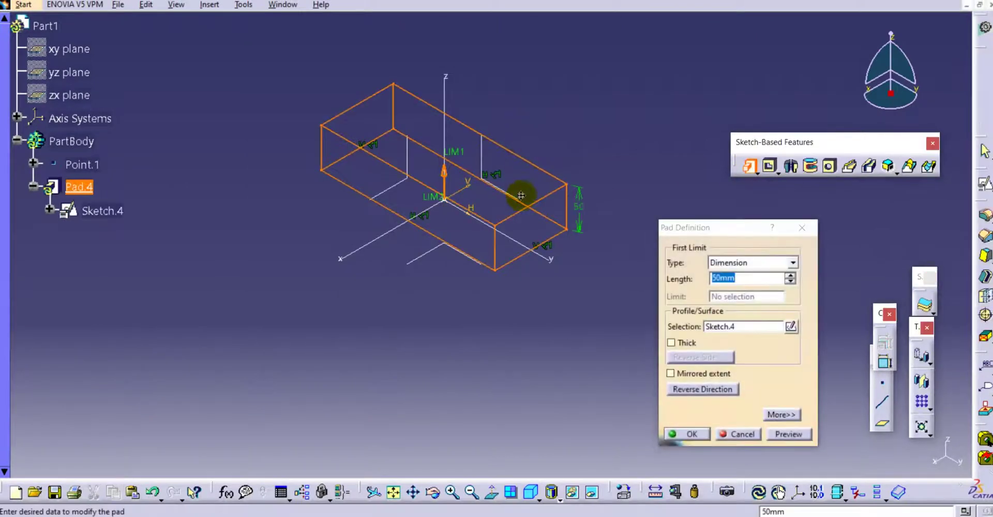
mouse_move(455, 244)
left_mouse_down()
mouse_move(462, 221)
mouse_move(452, 257)
left_mouse_up()
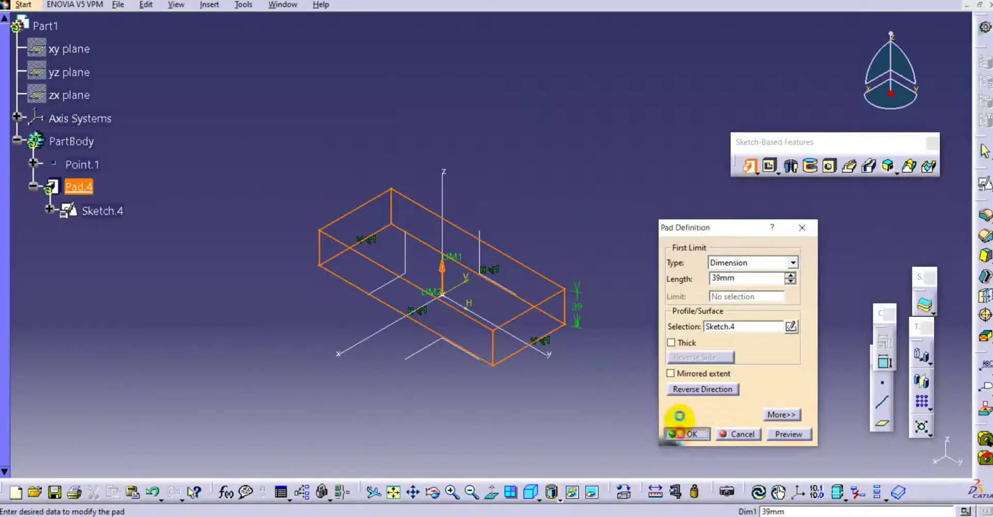
left_click(679, 430)
- Create a positioned sketch on the base block's top face with H reversed and the axes swapped
middle_click_drag(568, 237, 567, 184)
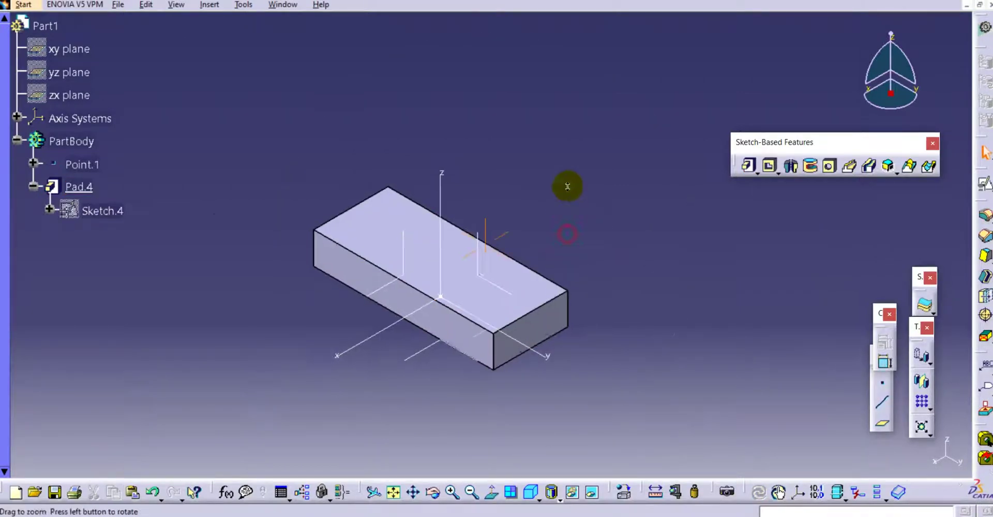
left_click(984, 182)
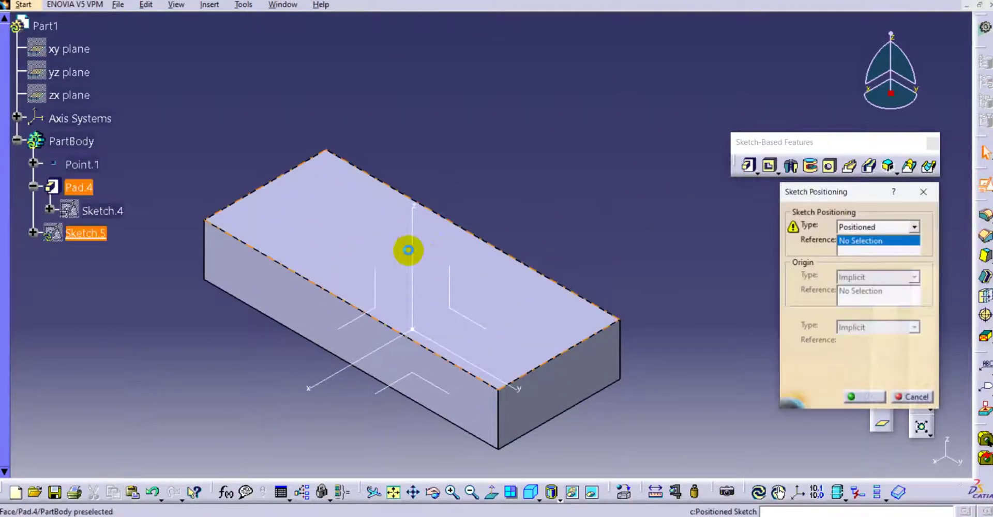
left_click(384, 238)
left_click(810, 377)
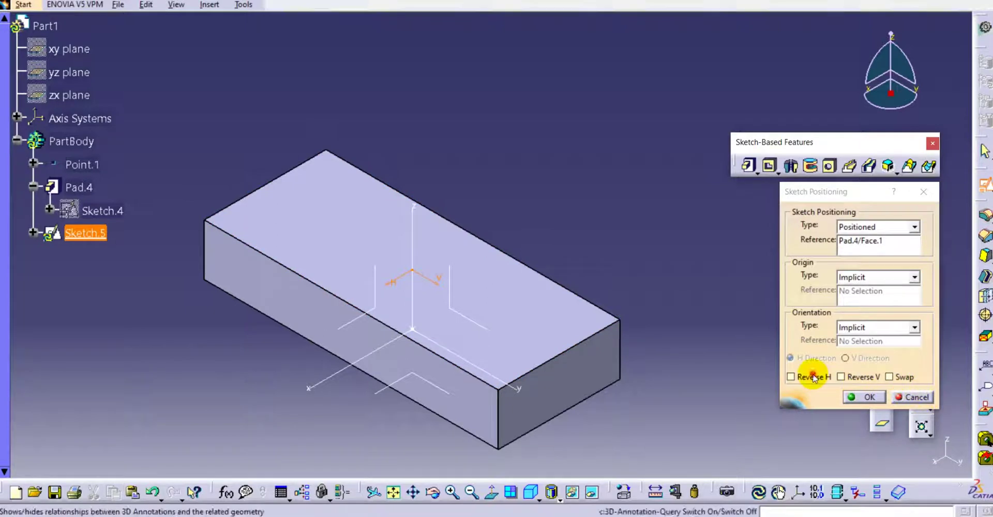
left_click(866, 397)
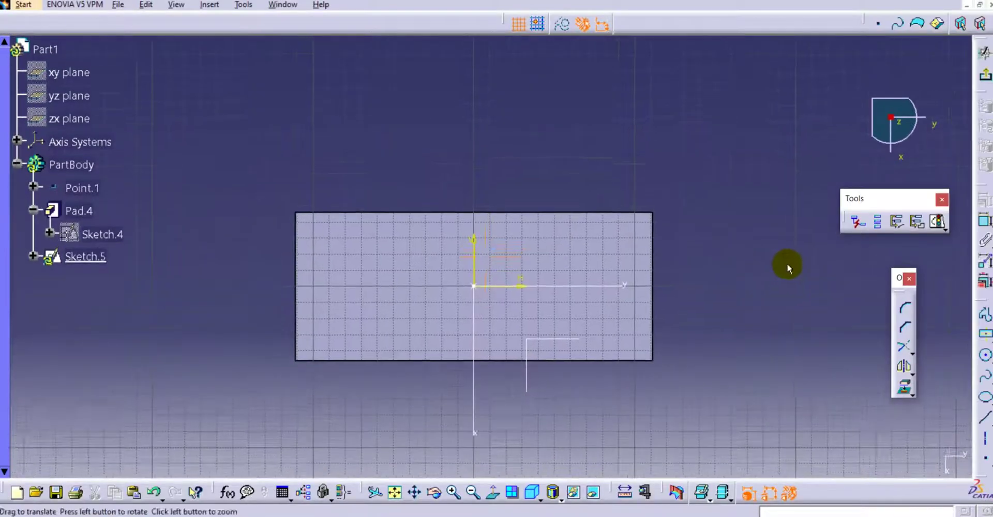
- Sketch a circle centered on the horizontal axis near the block's negative-H end, and exit the sketch
left_click(985, 354)
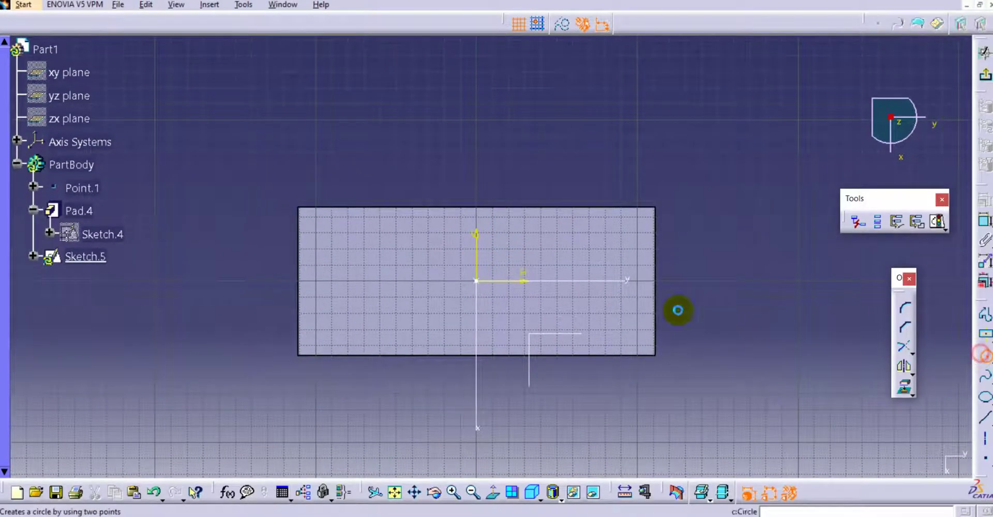
left_click(359, 281)
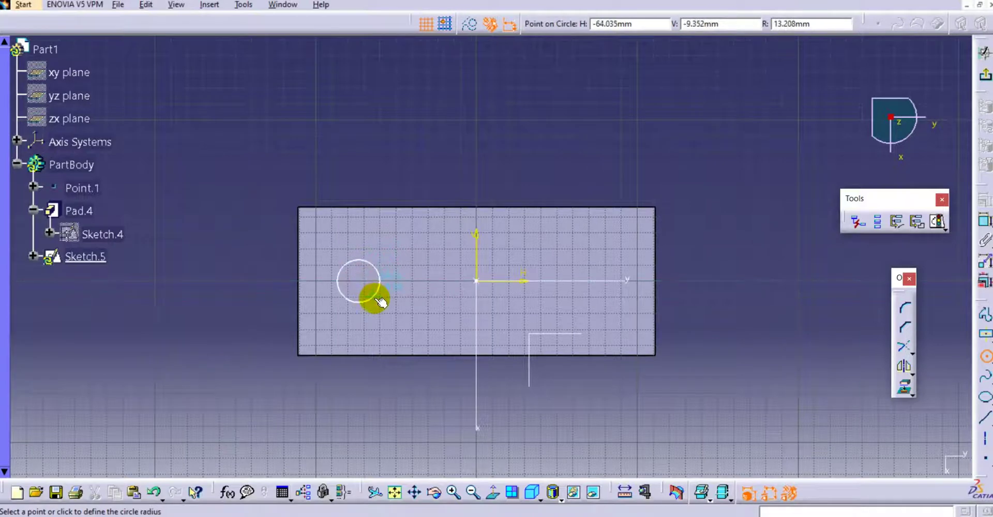
left_click(386, 309)
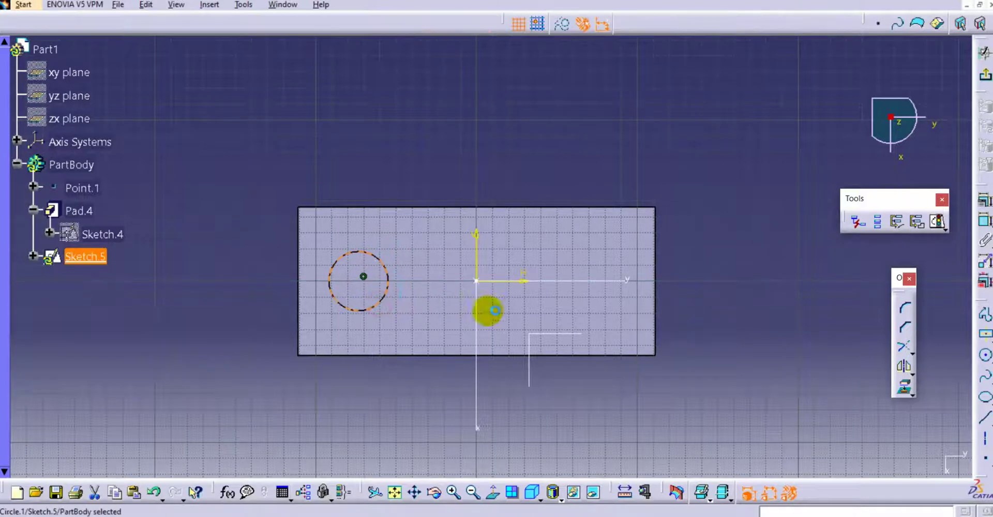
left_click(985, 356)
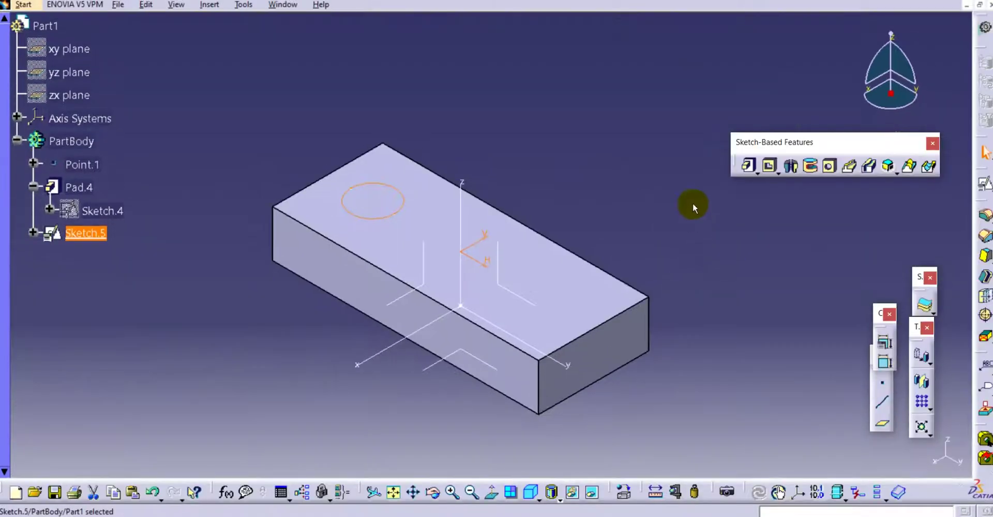
- Pad the circle upward by 65 mm to form a cylinder on the base block
left_click(746, 168)
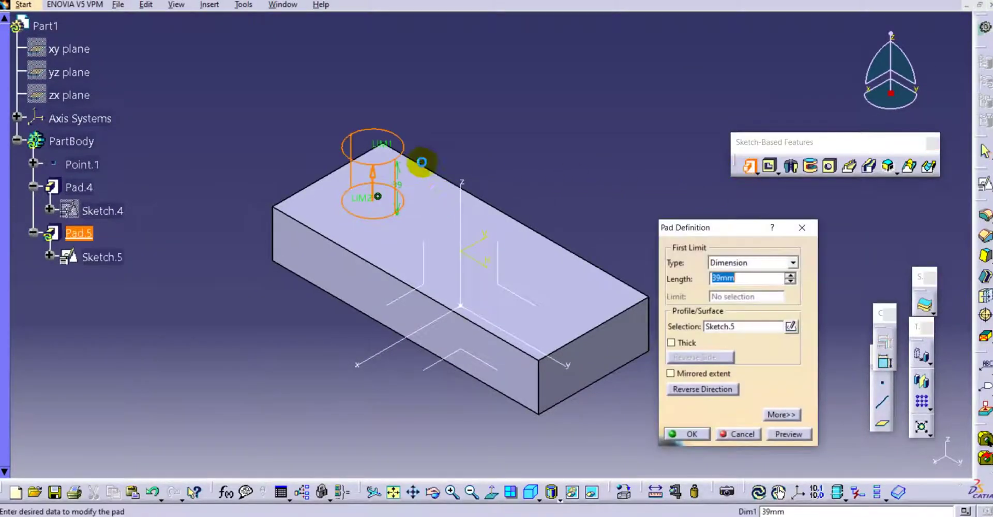
left_click_drag(384, 149, 516, 223)
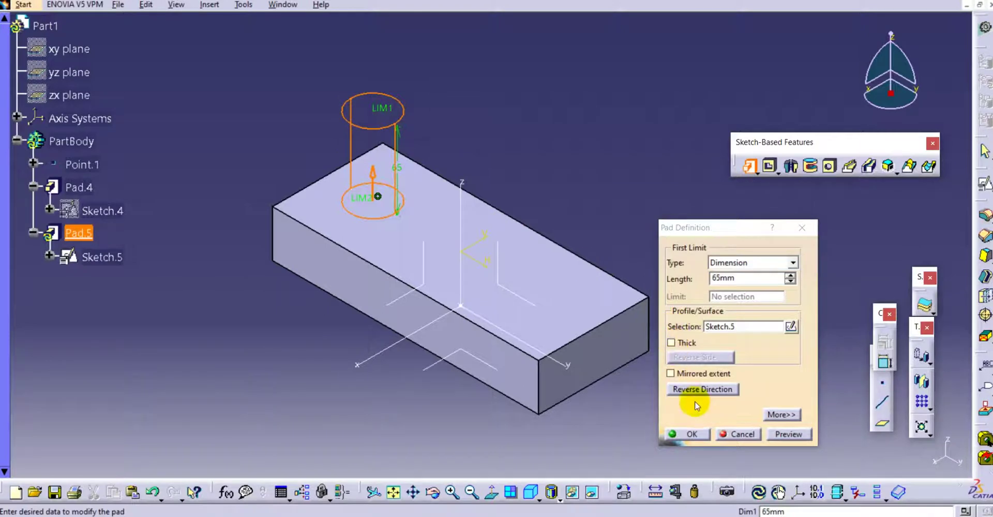
left_click(690, 435)
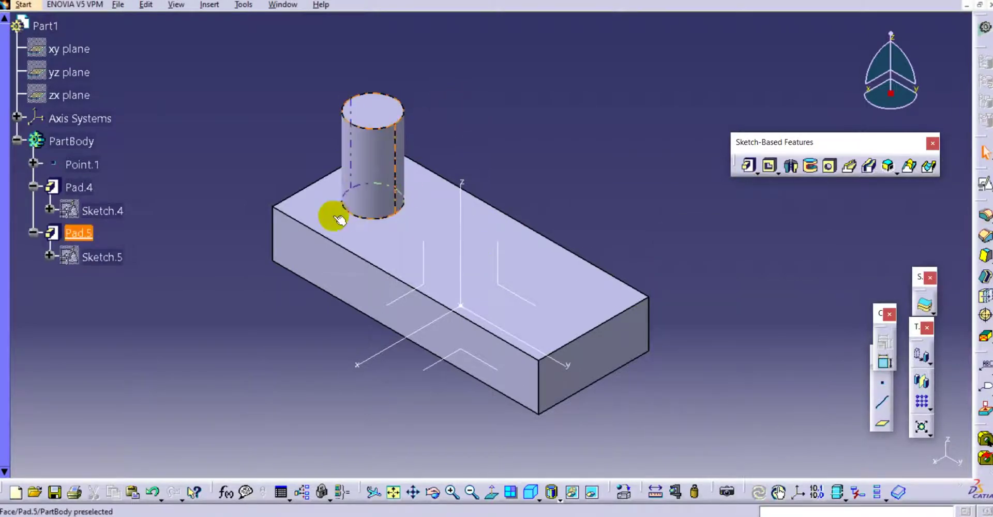
- Examine the cylinder pad's expanded definition, including its direction normal to the profile, and close it without changes
left_click(88, 233)
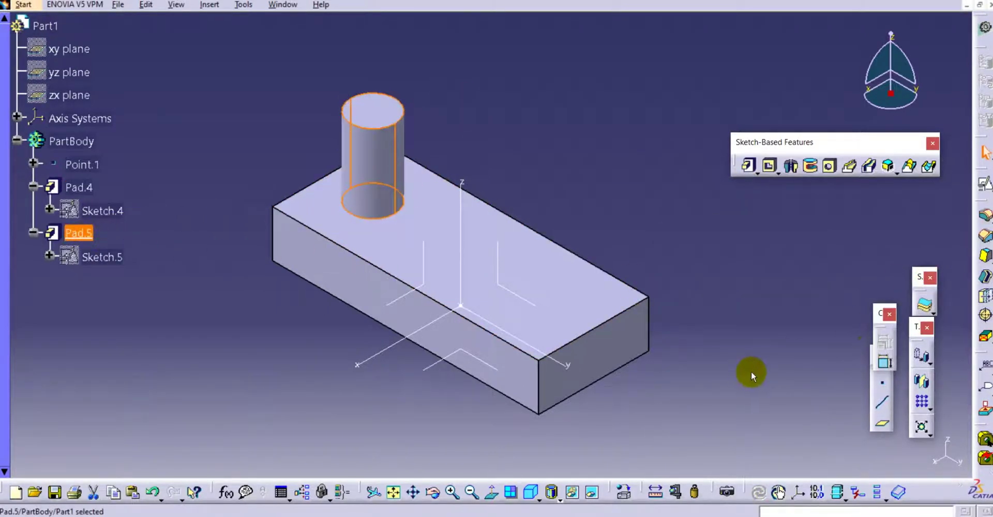
left_click(194, 265)
double_click(77, 233)
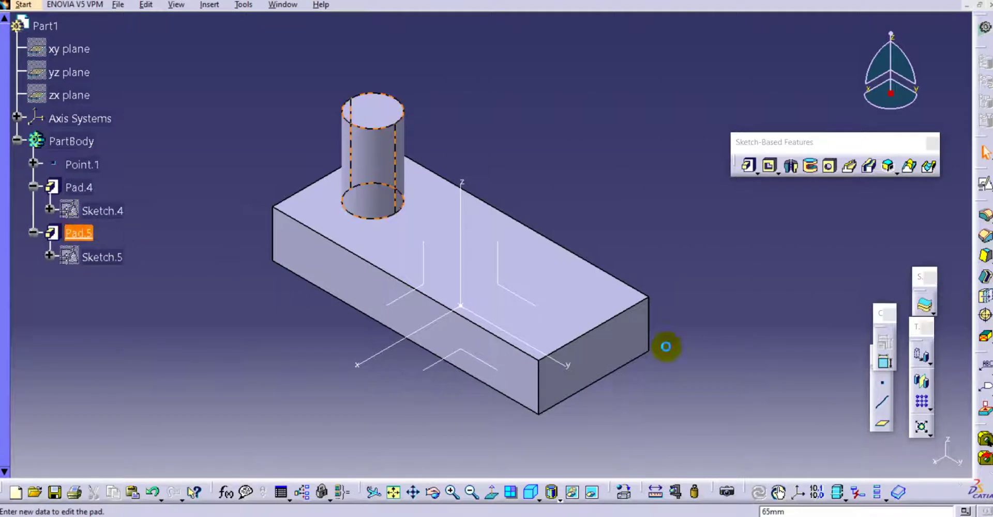
left_click(775, 411)
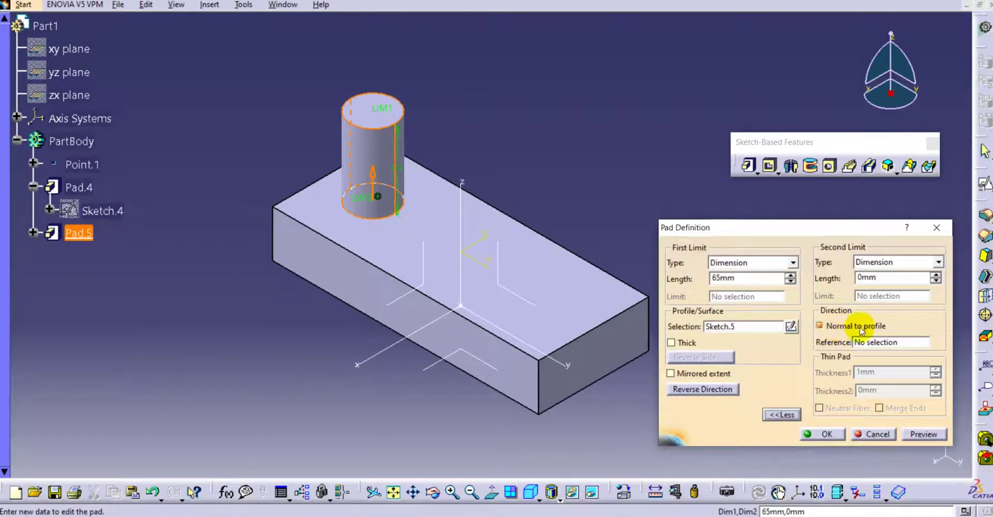
left_click(874, 435)
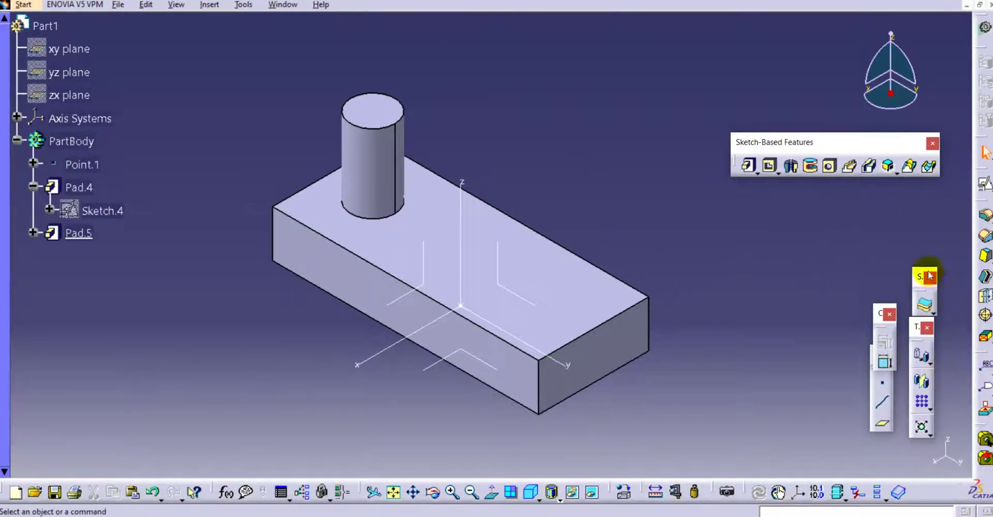
- Create a positioned sketch on the base block's top face with H reversed and the axes swapped
left_click(974, 192)
left_click(565, 286)
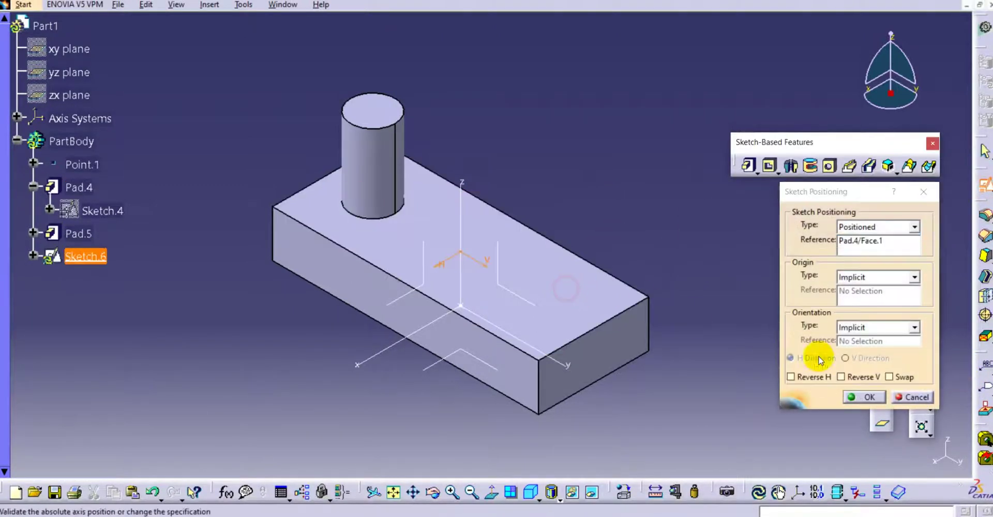
left_click(830, 377)
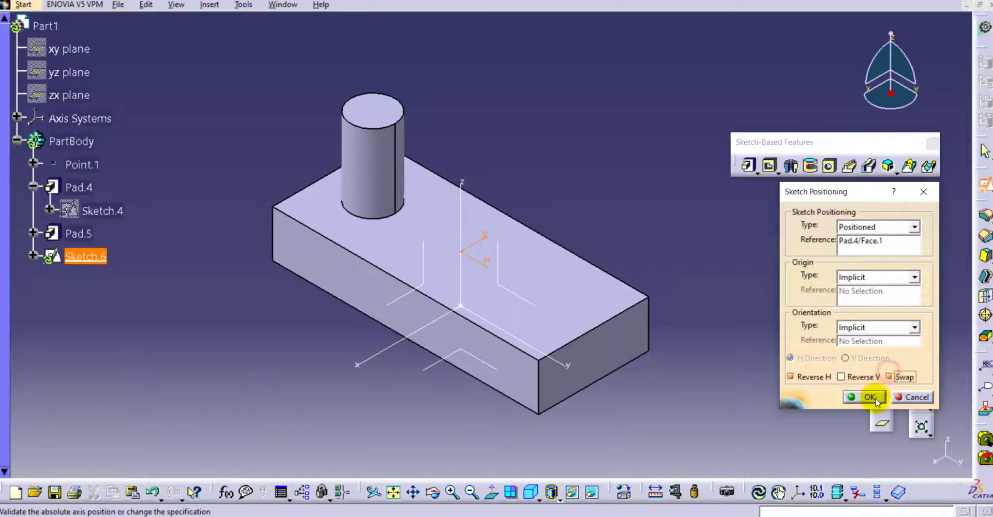
left_click(870, 397)
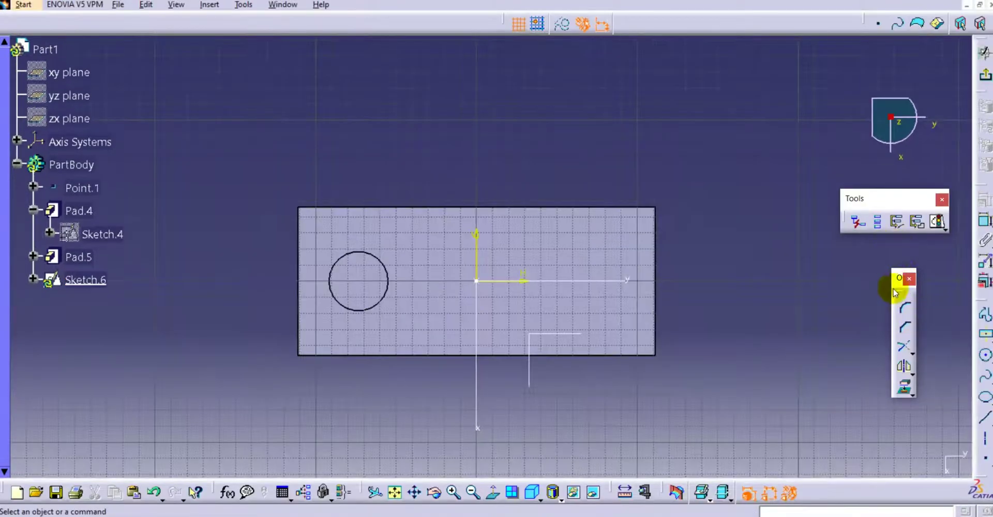
- Sketch a circle near the horizontal axis on the block's positive-H side, opposite the existing cylinder, and exit the sketch
left_click(985, 357)
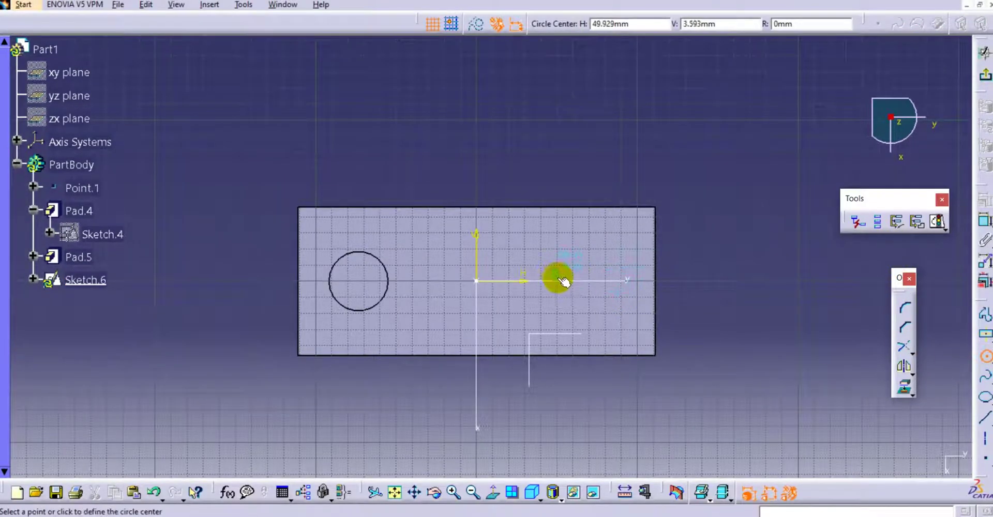
left_click(572, 307)
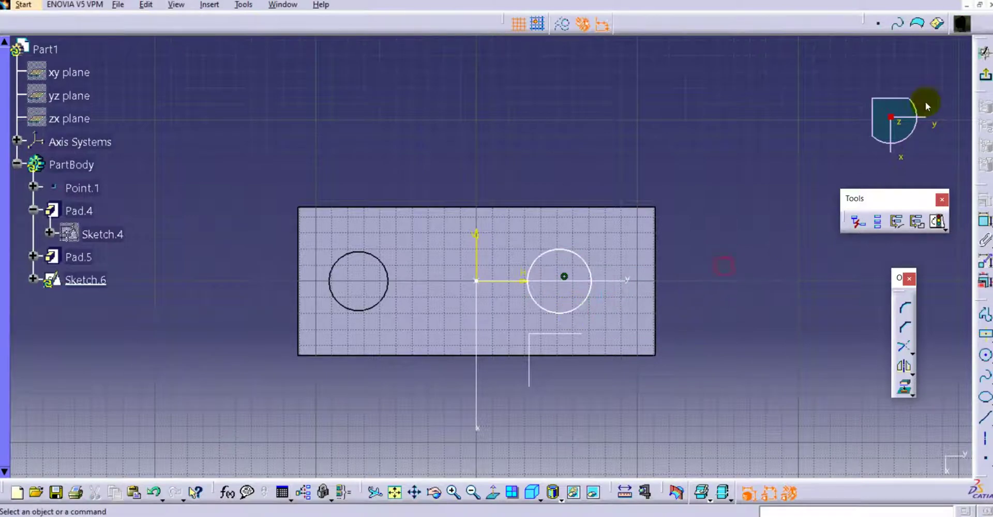
left_click(980, 80)
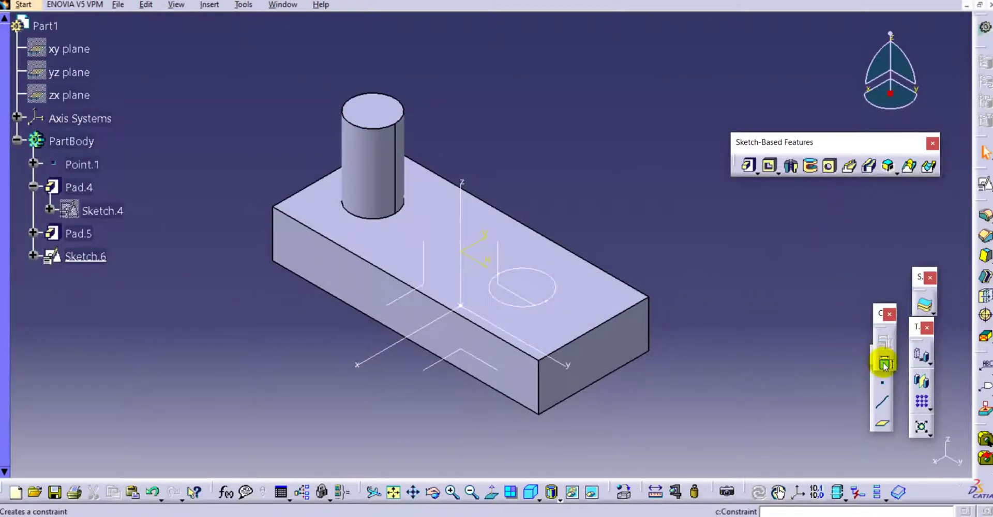
- Create a positioned sketch on the axis system's YZ plane, keeping the implicit origin and orientation
left_click(507, 287)
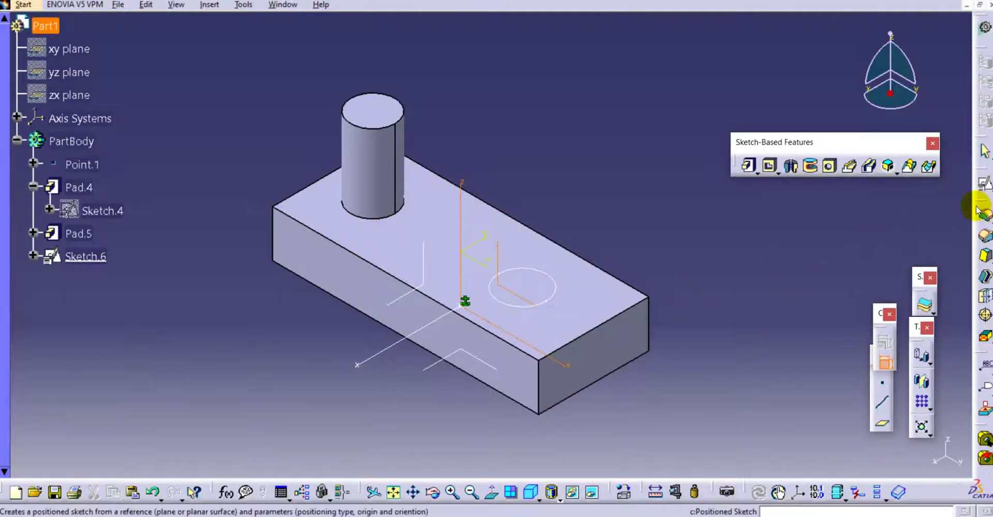
left_click(984, 186)
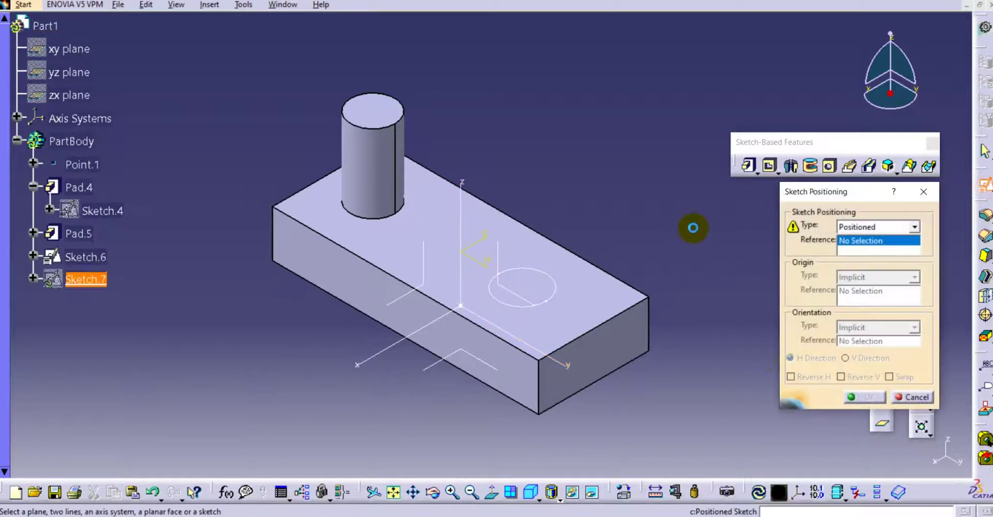
left_click(500, 288)
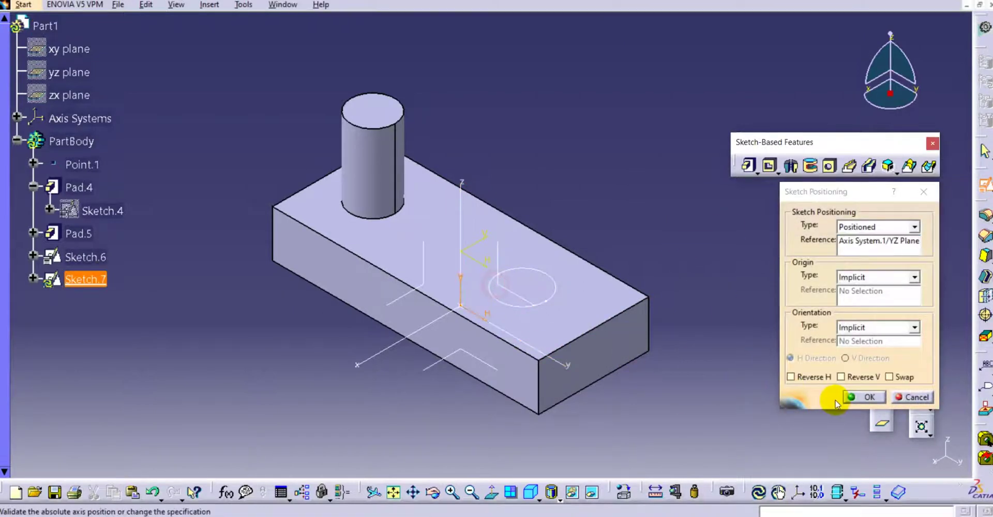
left_click(848, 396)
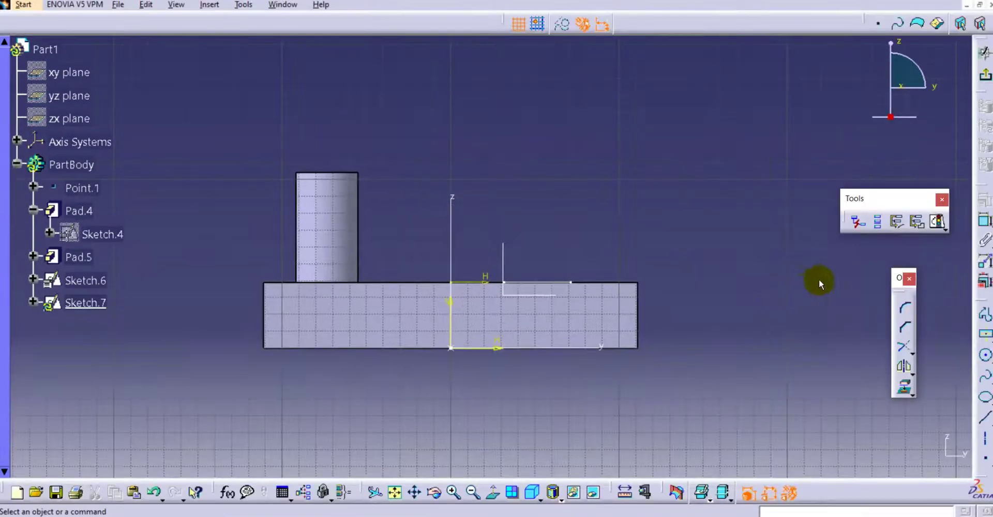
- Sketch a slanted line above the block, rising toward positive H on the circle's side, and exit the sketch
left_click(984, 417)
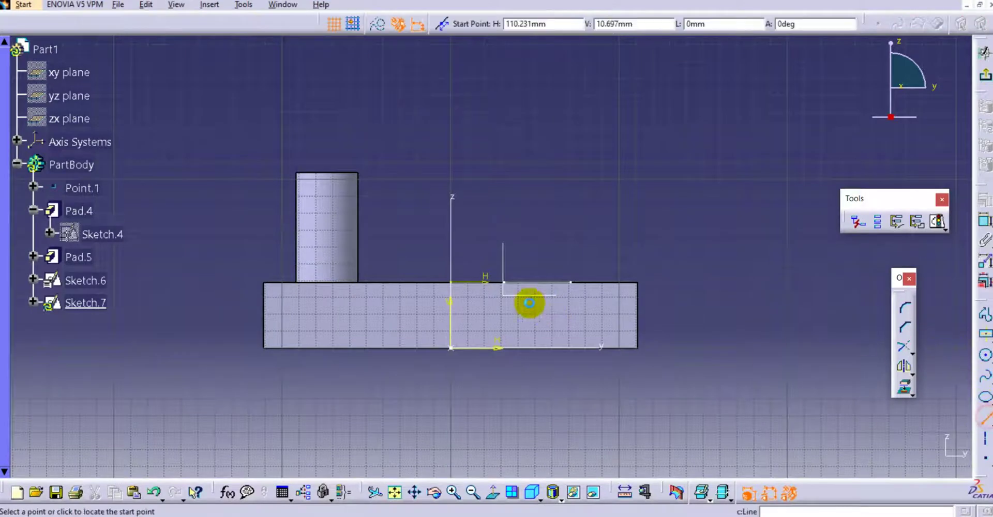
left_click(519, 236)
left_click(615, 107)
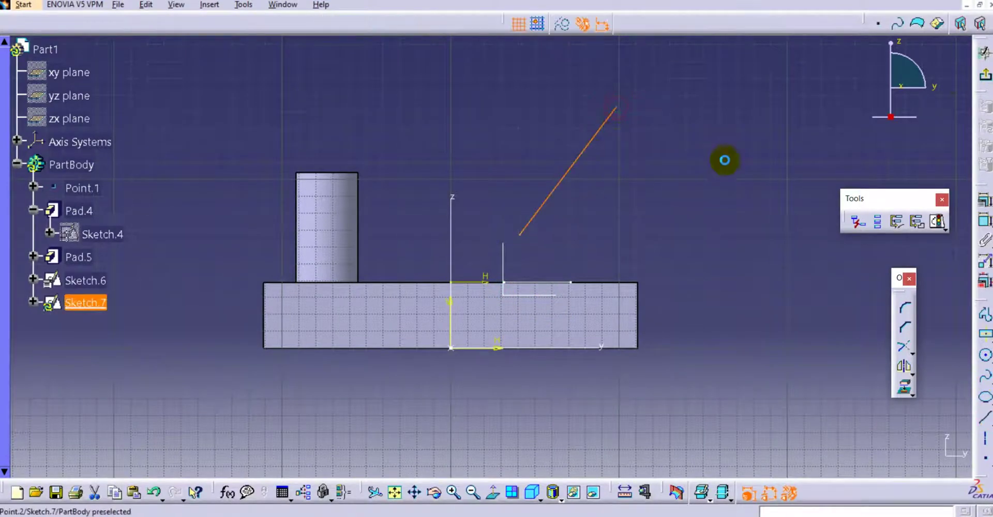
left_click(980, 81)
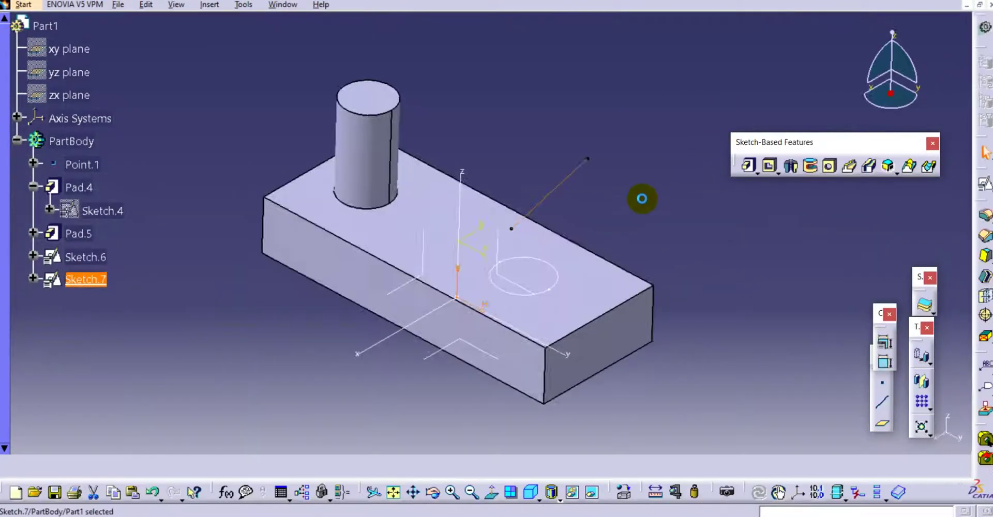
- Pad the new circle 65 mm along the slanted line instead of normal to the profile
left_click(748, 165)
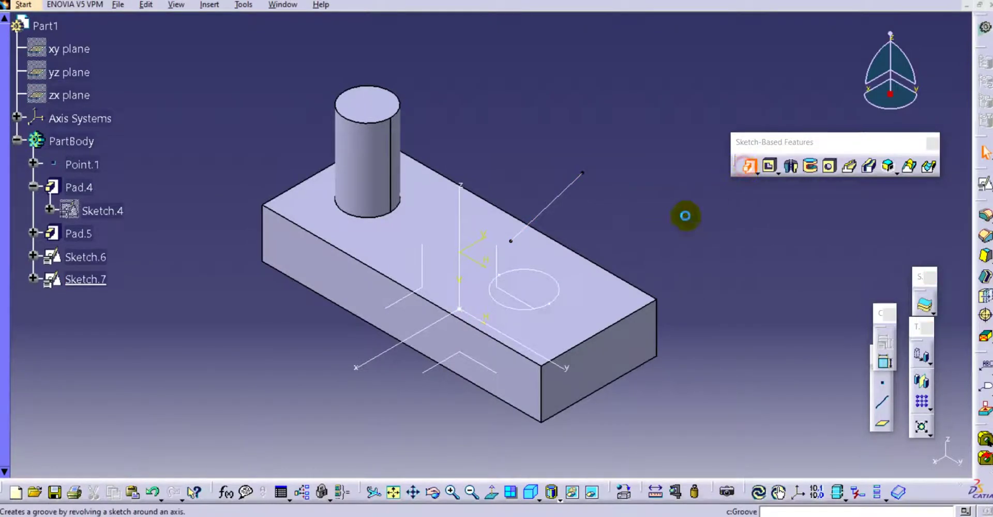
left_click(558, 288)
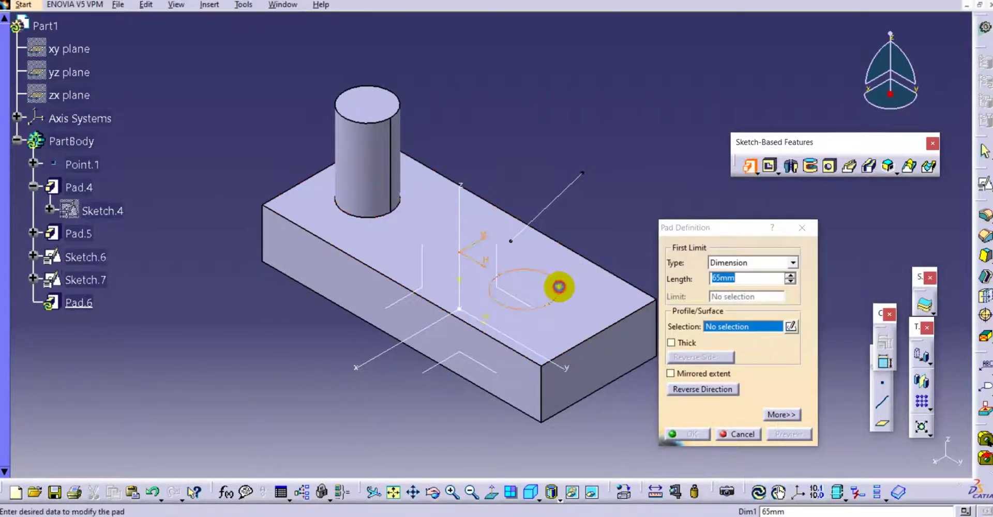
left_click(774, 416)
left_click(820, 326)
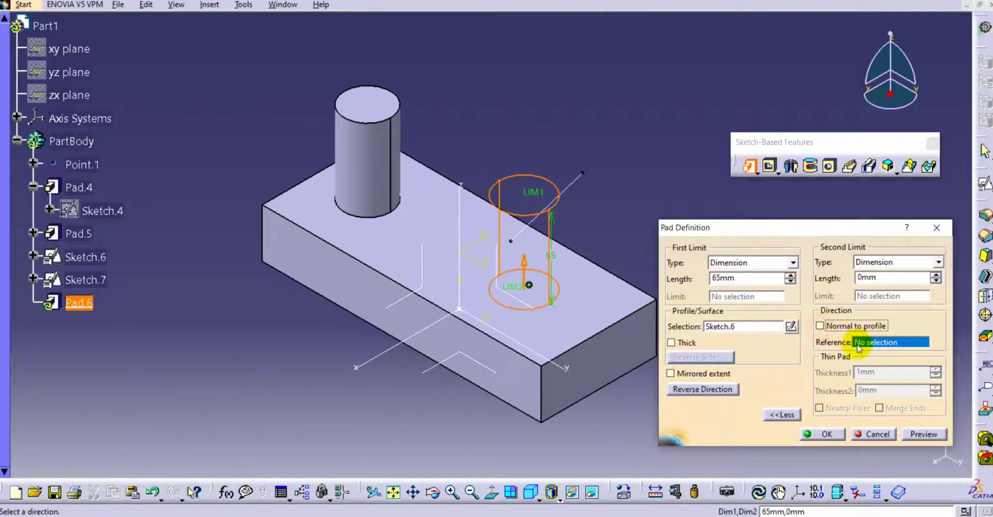
left_click(576, 186)
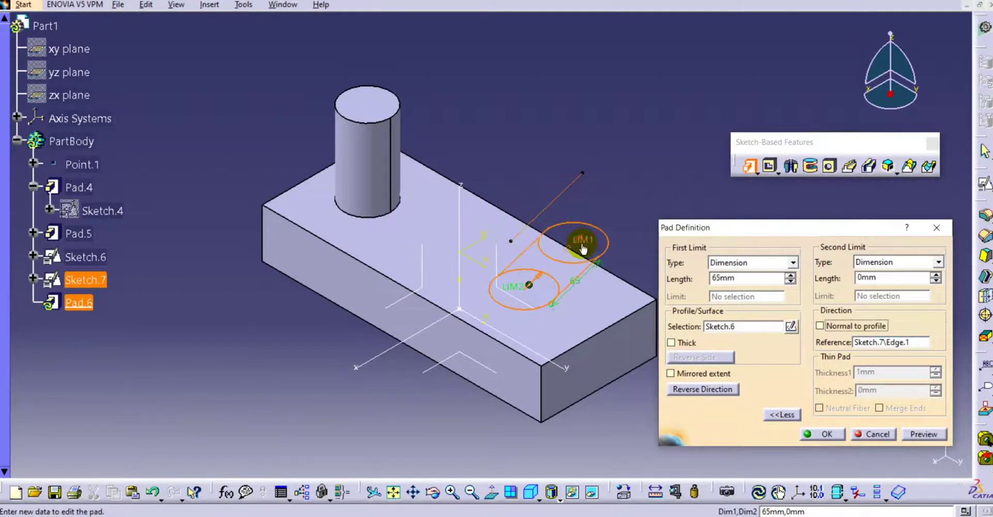
middle_click_drag(588, 255, 516, 257)
middle_click_drag(406, 294, 472, 294)
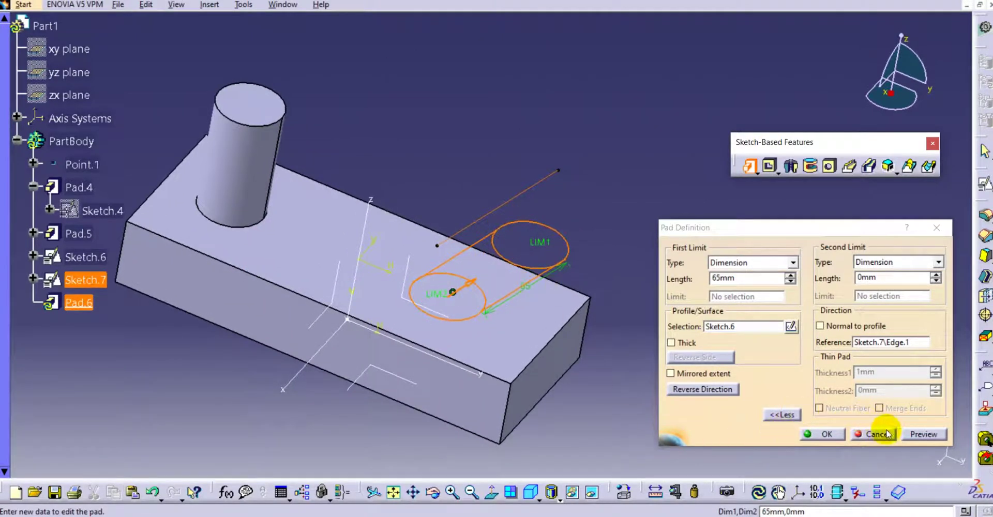
left_click(915, 436)
left_click(822, 433)
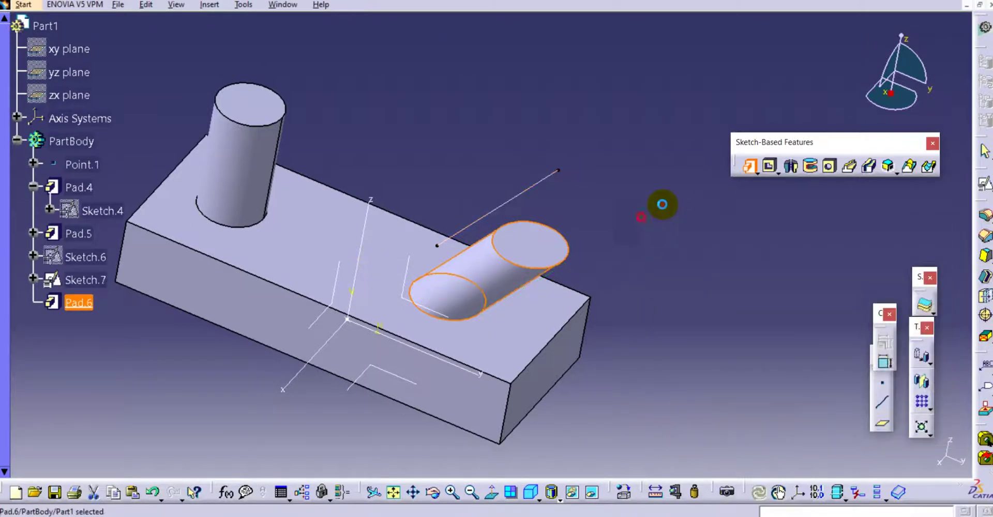
- Make the slanted cylinder pad a hollow thick pad with Thickness1 of 1 mm and Thickness2 of 0 mm
middle_click_drag(589, 262, 609, 167)
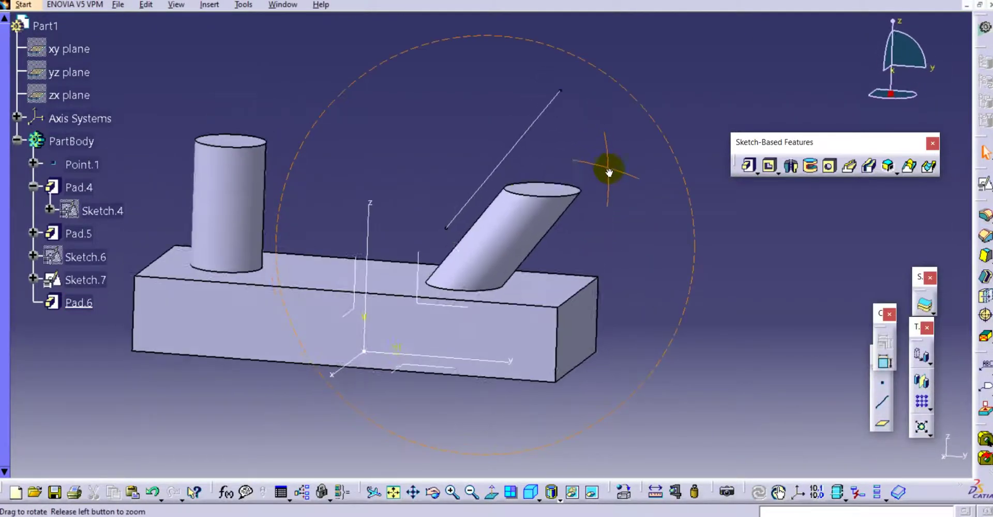
middle_click_drag(254, 305, 468, 173)
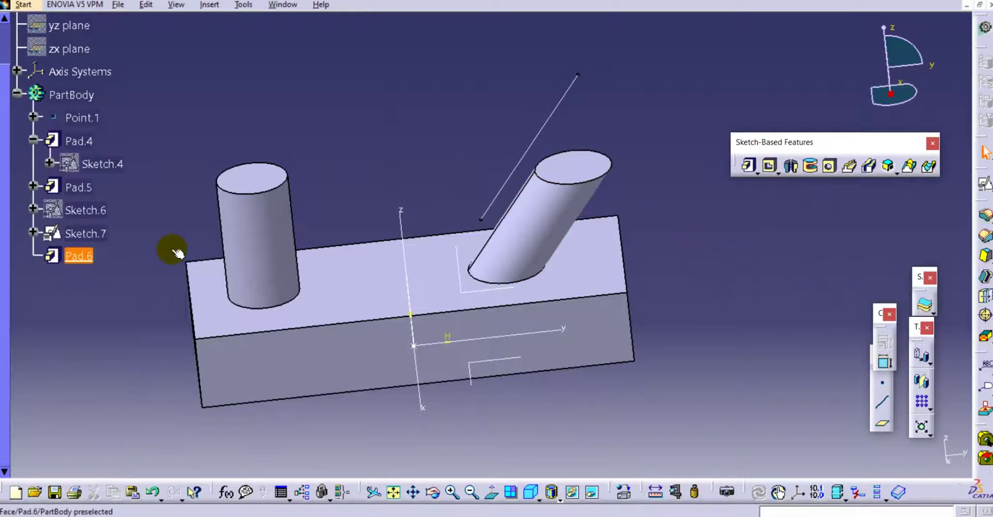
double_click(78, 255)
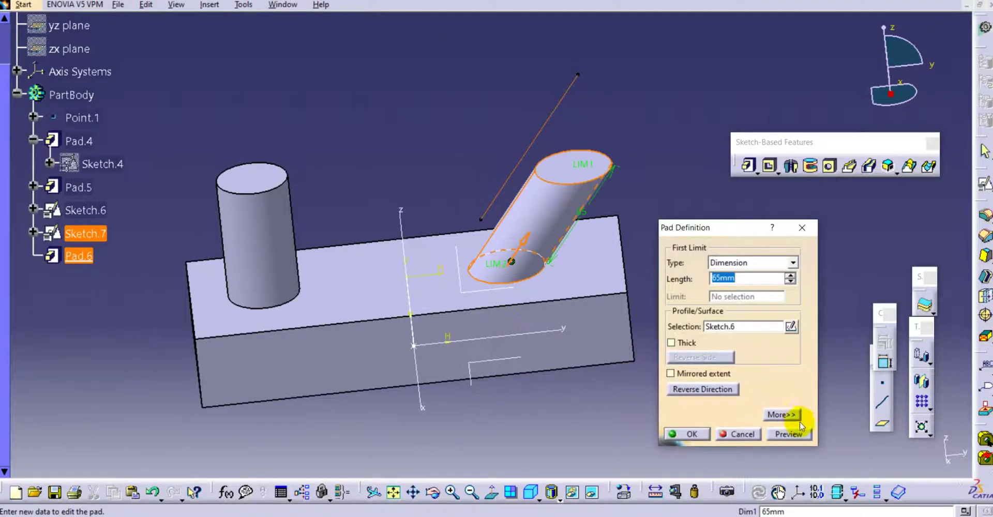
left_click(797, 415)
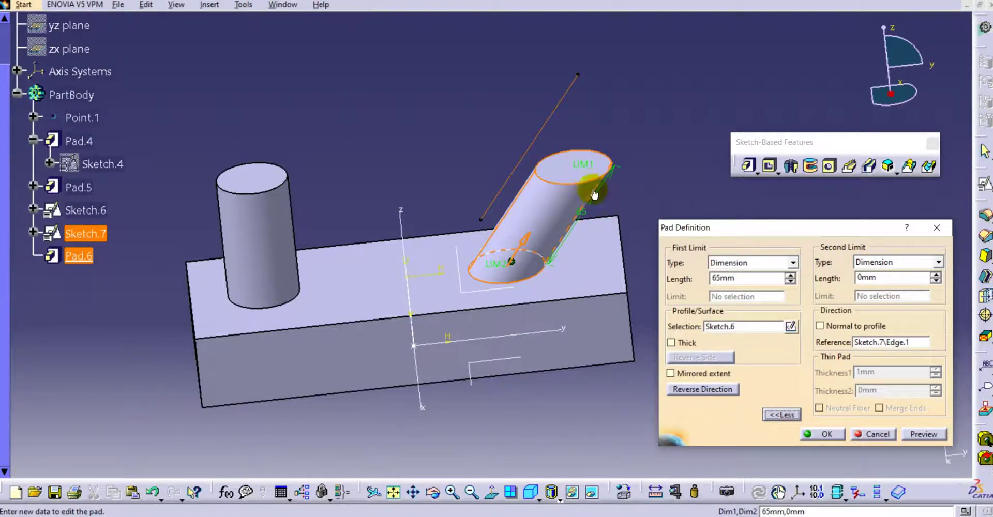
left_click(672, 345)
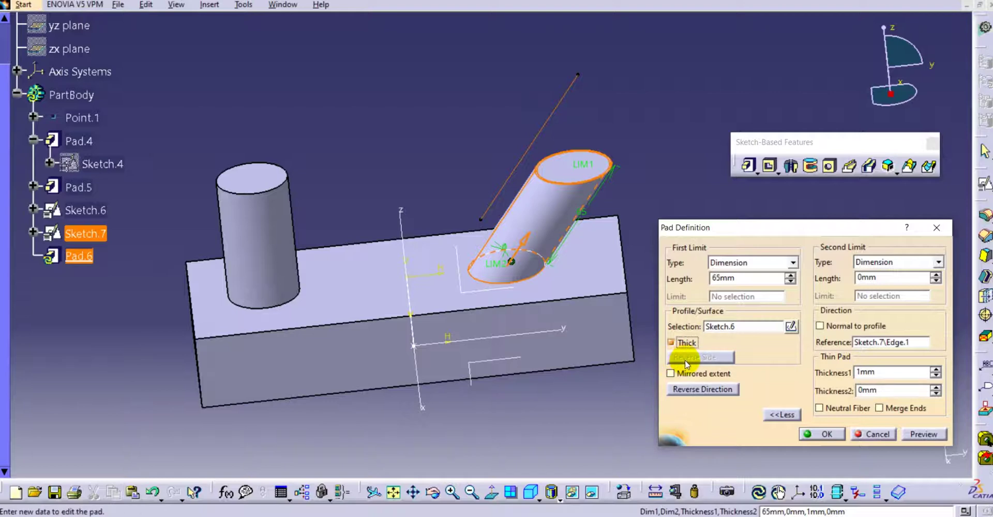
double_click(885, 371)
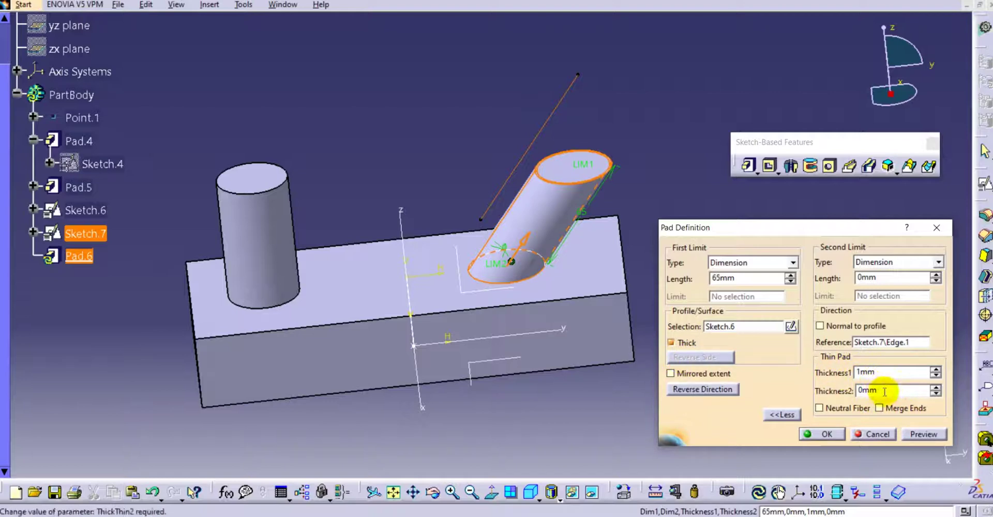
left_click(923, 433)
left_click(822, 432)
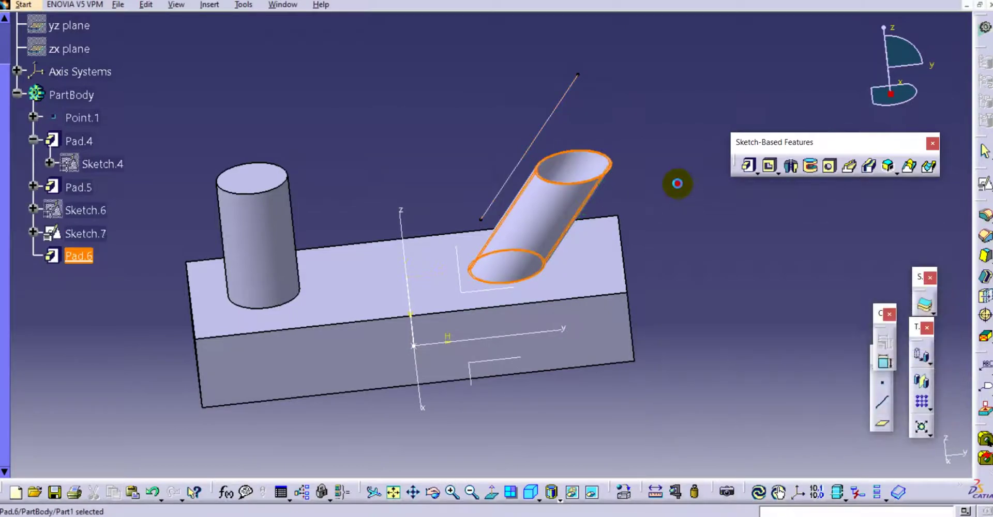
middle_click_drag(662, 155, 577, 146)
middle_click_drag(497, 93, 542, 142)
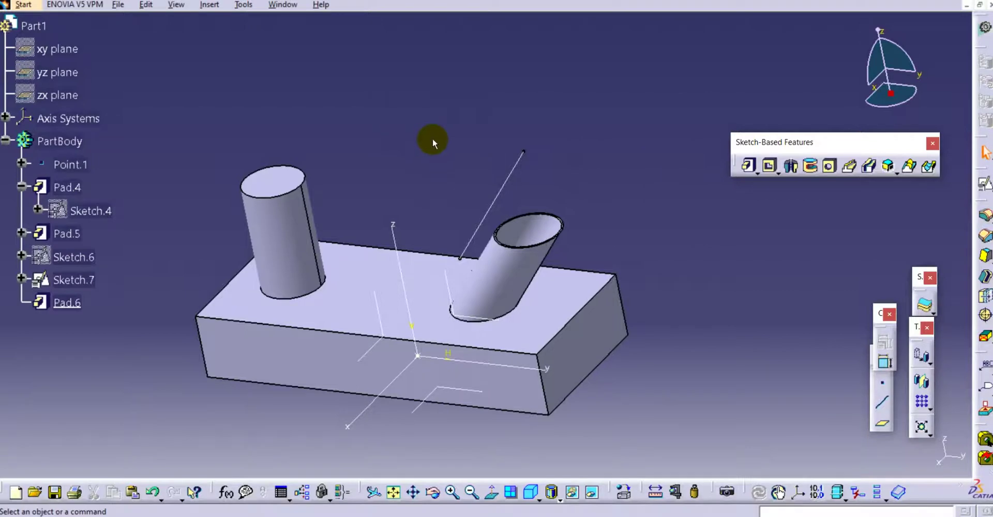
middle_click_drag(432, 138, 461, 114)
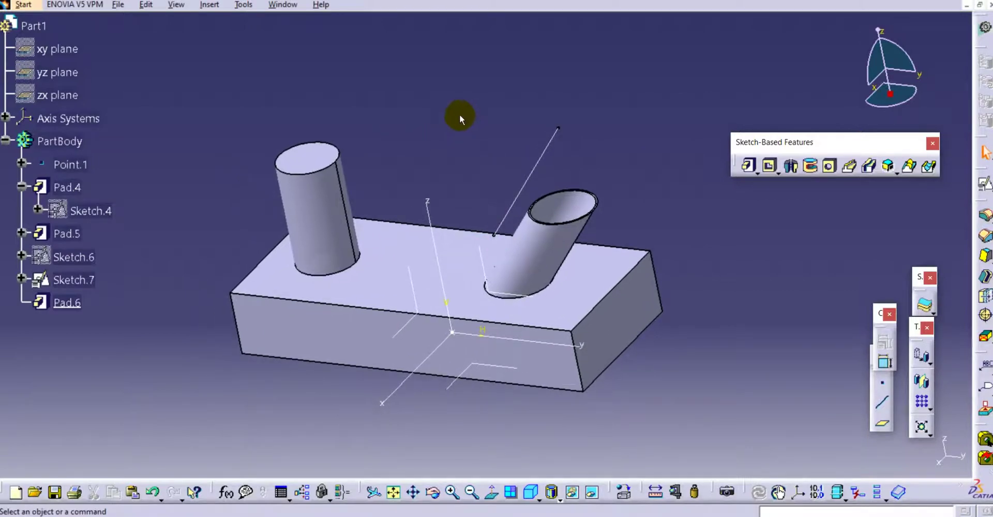
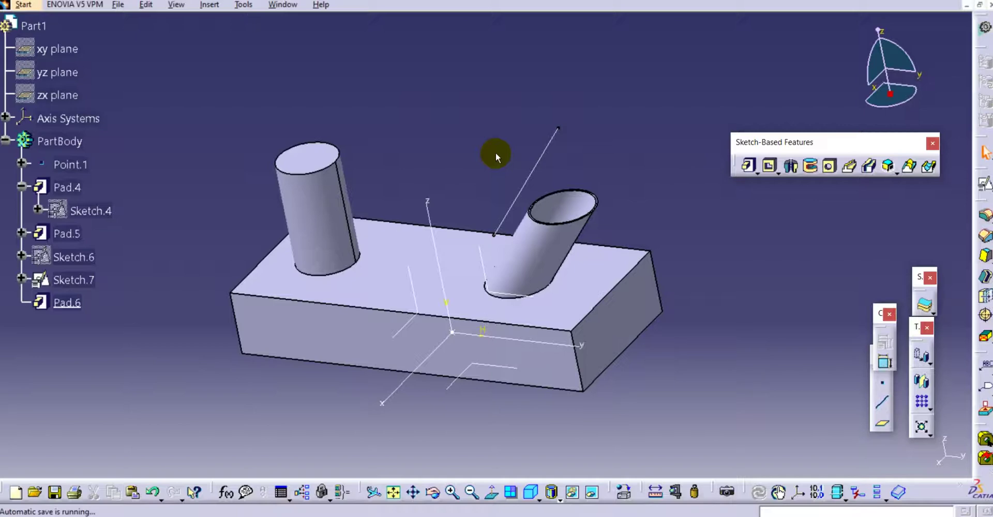
left_click(449, 118)
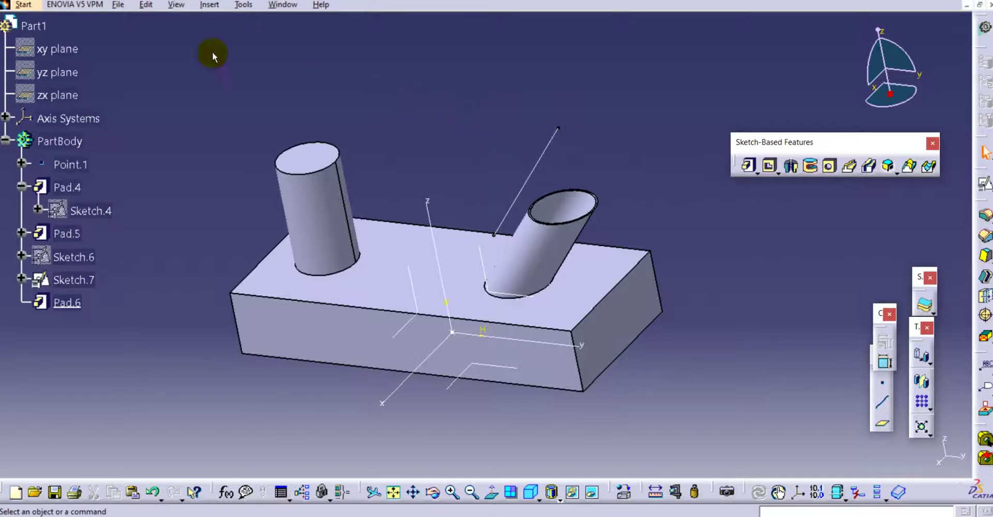
- Save the part in the Video 13 folder under the name Part2
left_click(118, 5)
left_click(150, 101)
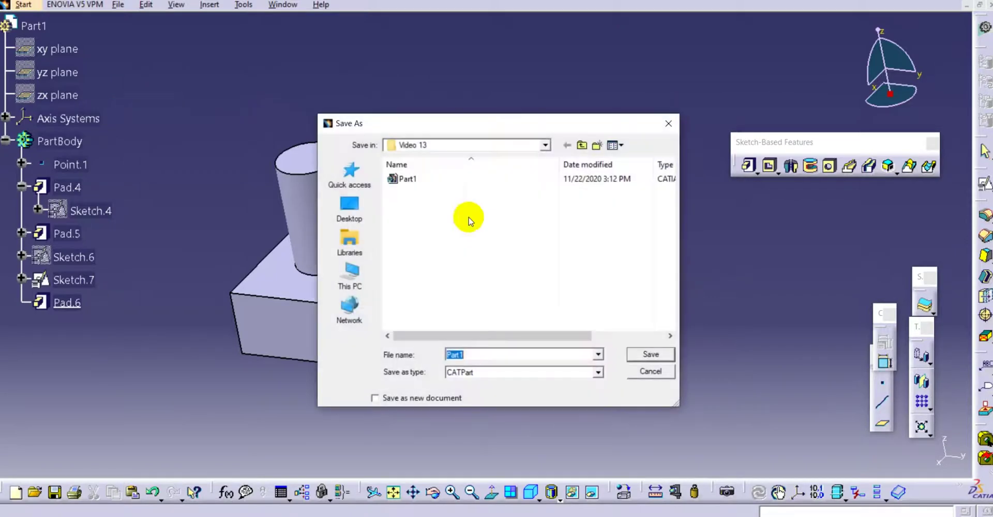
left_click(501, 354)
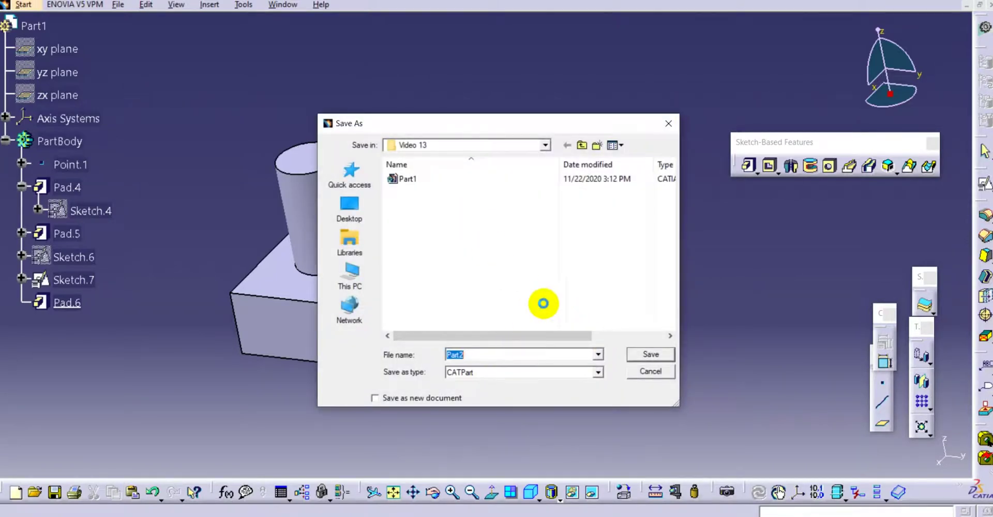
key("Return")
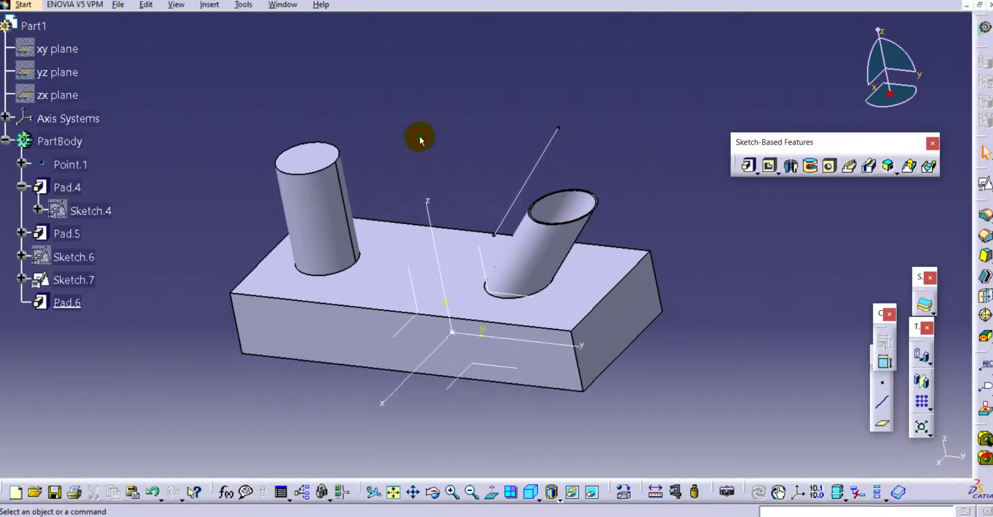
- Clear the part by deleting the axis system, the point and all existing pads and sketches
middle_click_drag(419, 150, 410, 174)
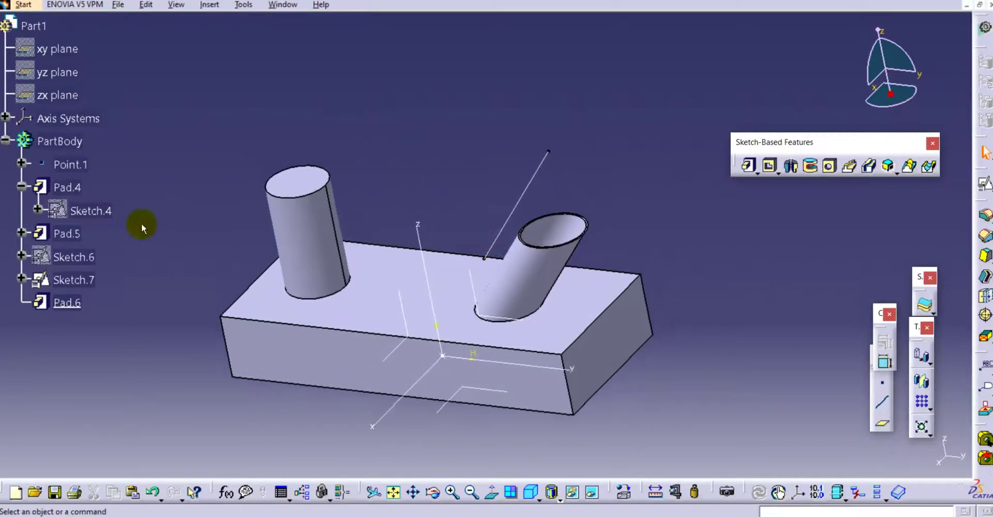
left_click(63, 185)
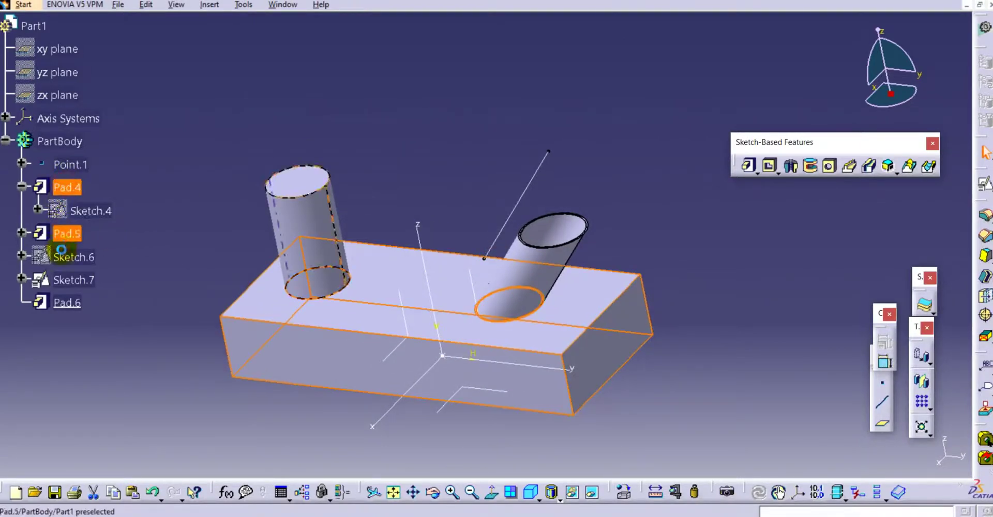
mouse_move(67, 290)
left_mouse_down()
mouse_move(67, 302)
mouse_move(67, 165)
left_mouse_up()
right_click(69, 185)
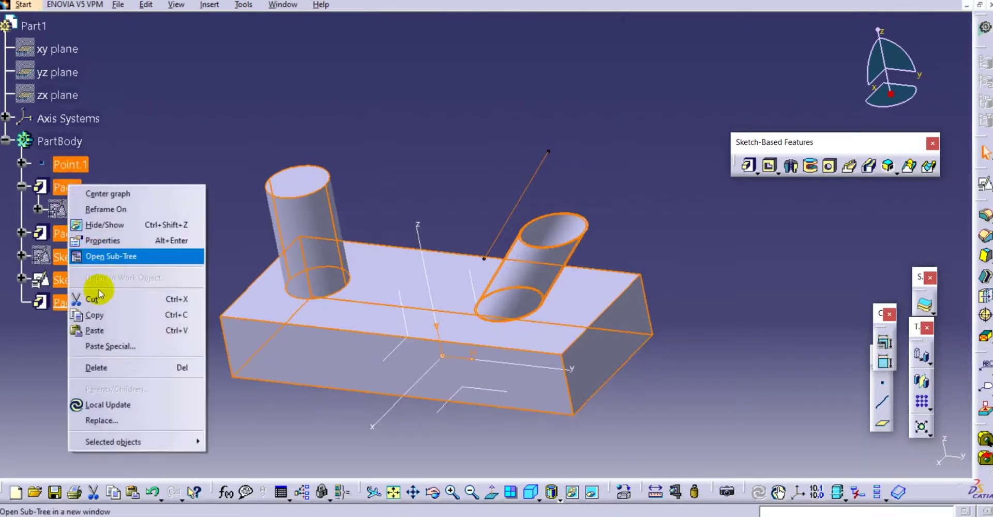
left_click(106, 369)
left_click(591, 287)
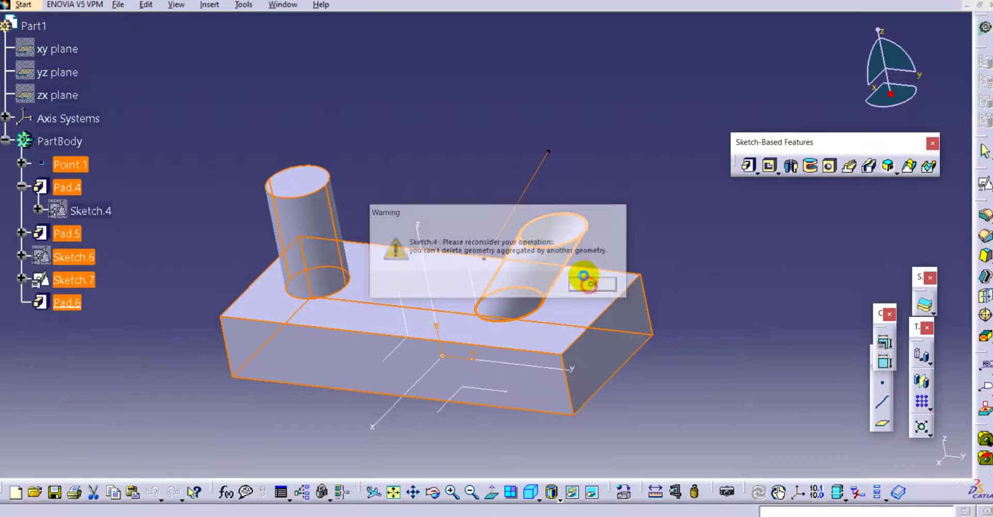
left_click(880, 454)
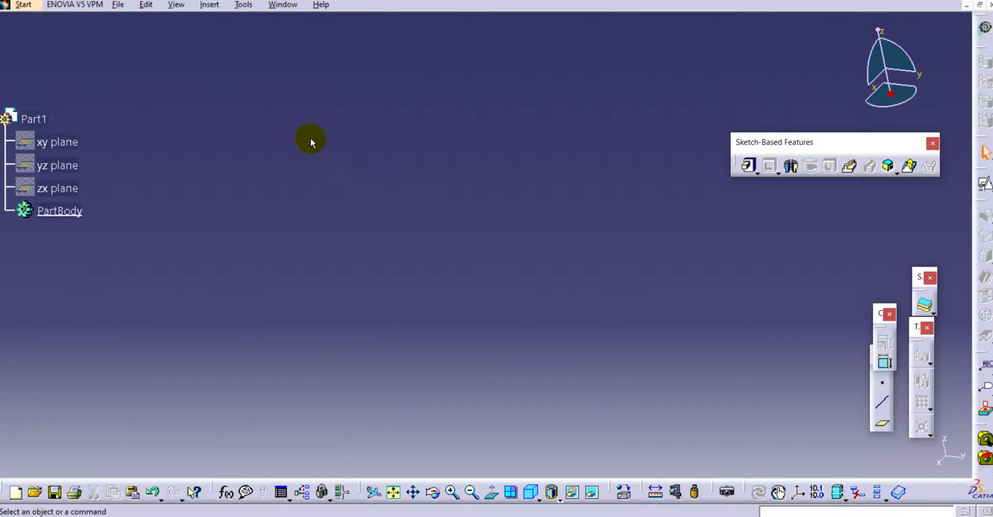
- Insert a new axis system at the part origin and view it in the isometric orientation
left_click(206, 5)
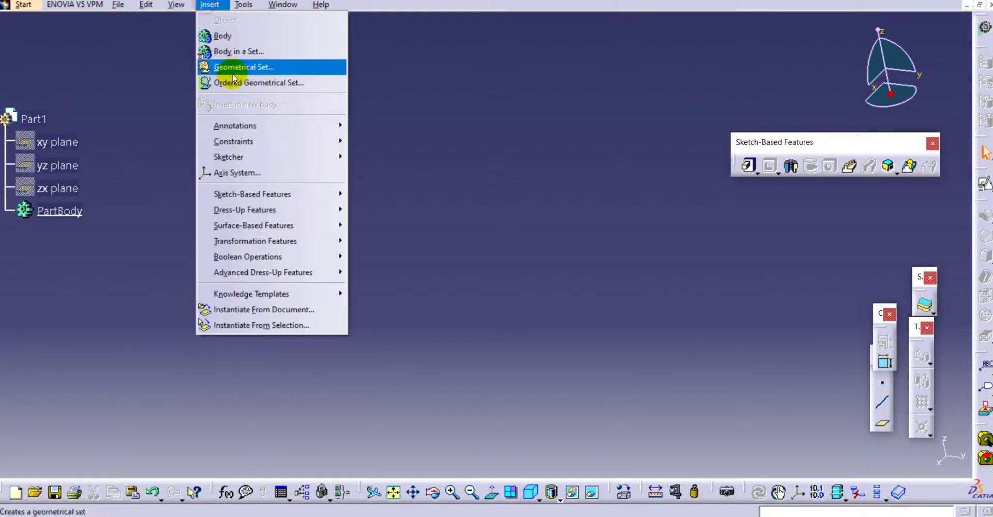
left_click(248, 166)
left_click(885, 404)
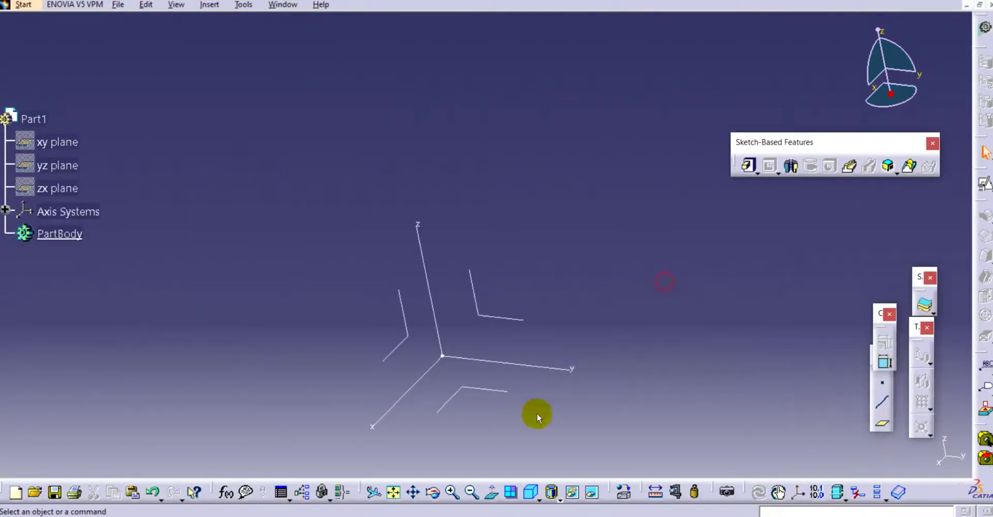
left_click(530, 491)
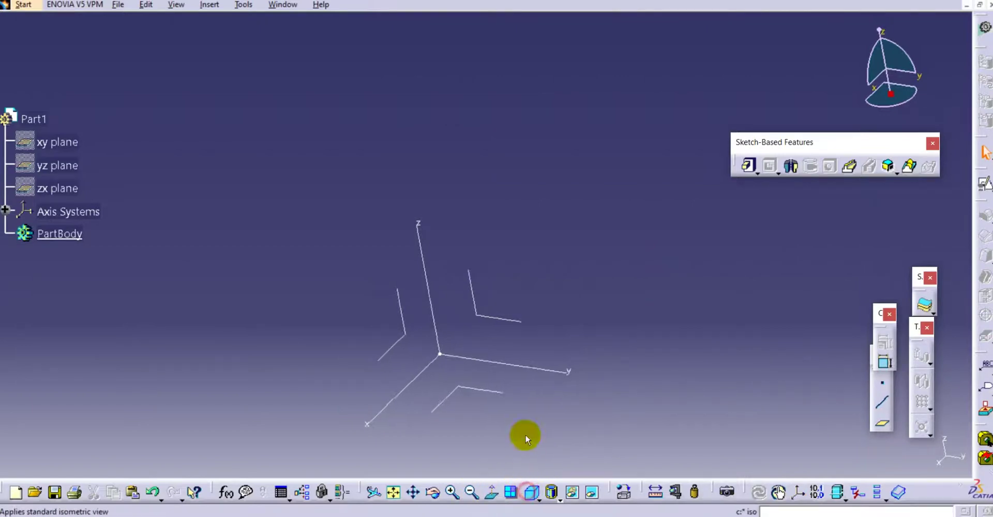
middle_click_drag(558, 323, 584, 231)
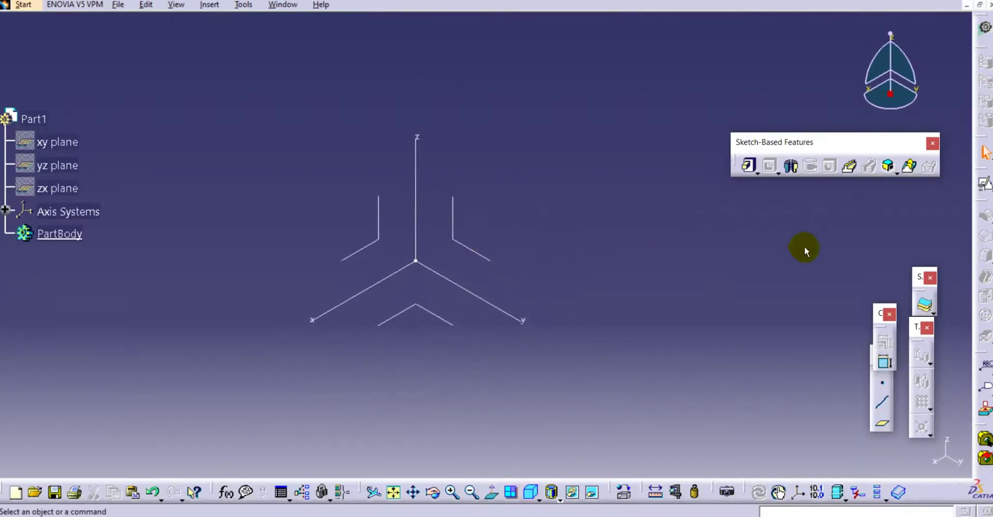
- Open a positioned sketch on the axis system's XY plane, oriented with H along y and V opposite to x
left_click(981, 185)
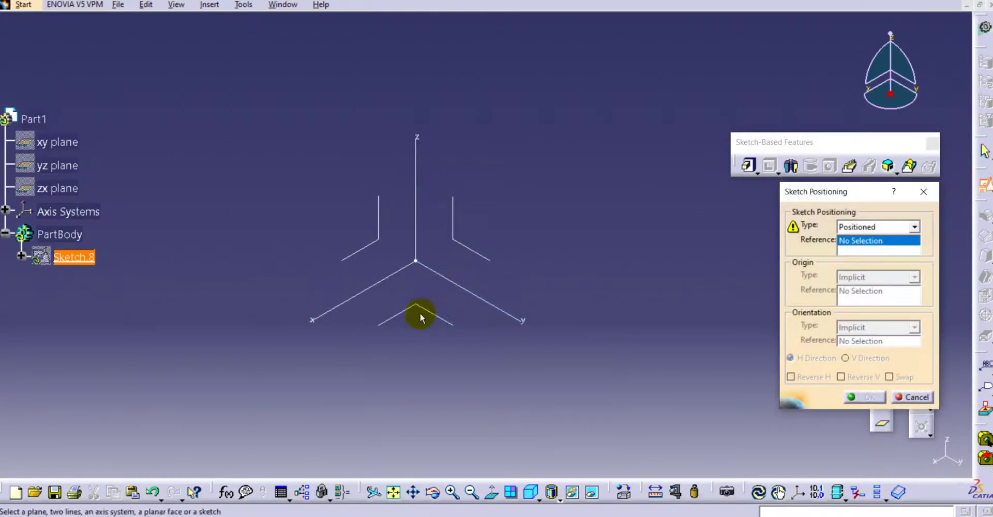
left_click(424, 314)
left_click(814, 377)
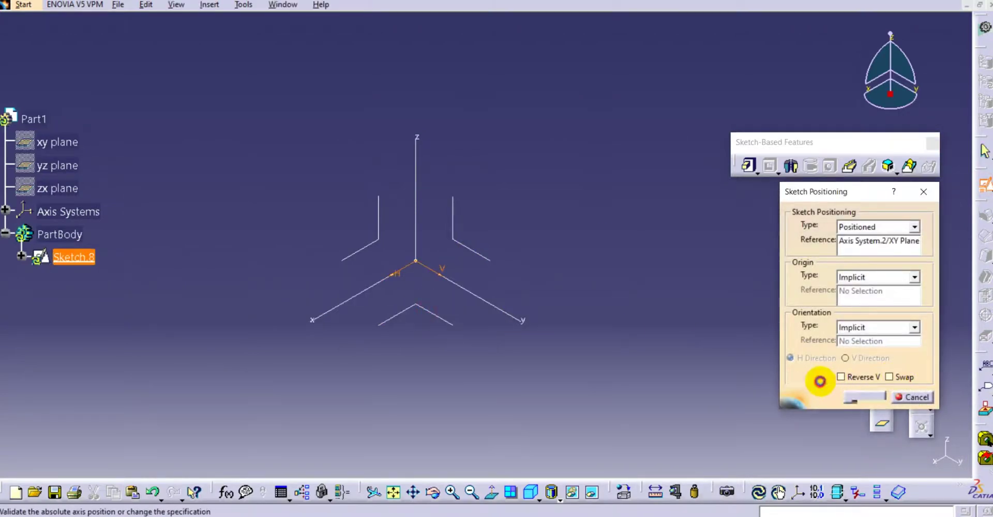
left_click(863, 396)
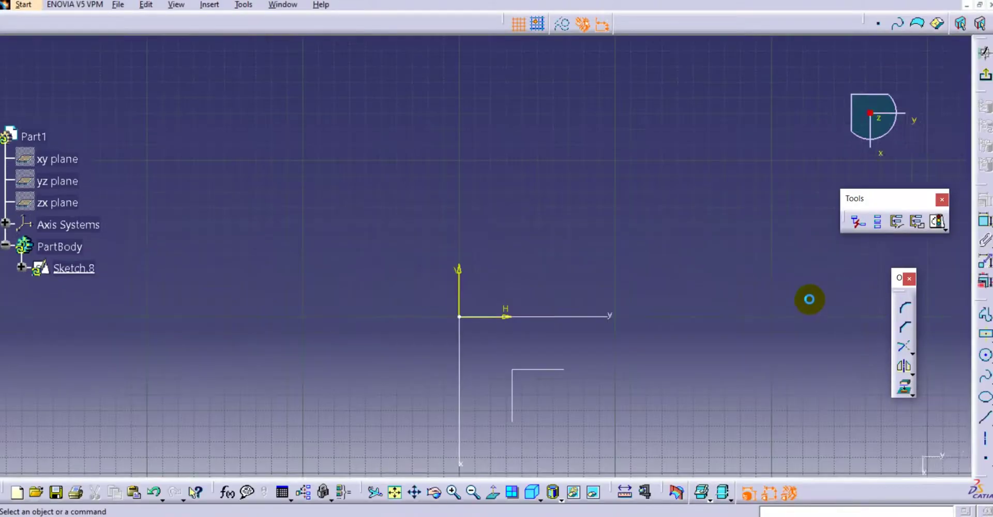
middle_click_drag(746, 248, 716, 177)
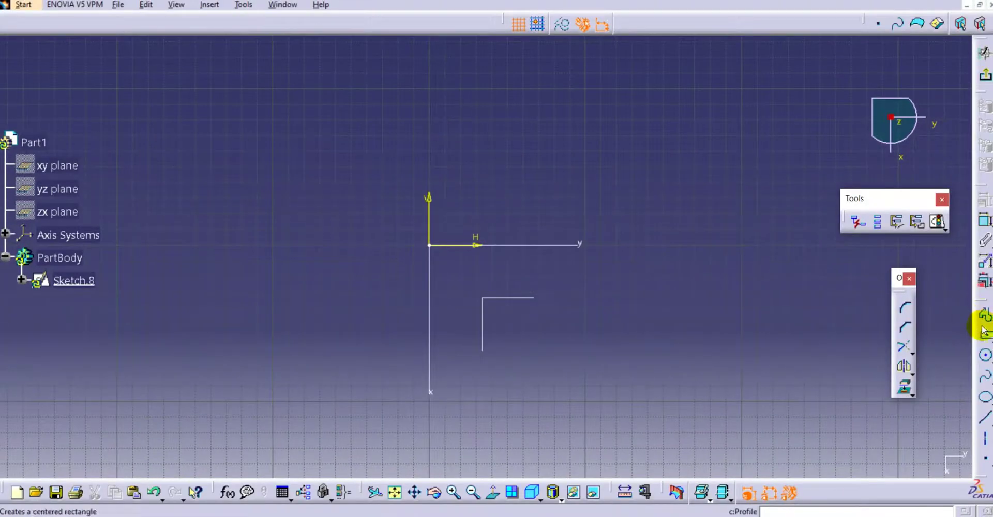
- Sketch a closed four-sided profile from the origin with vertical, horizontal and slanted sides, the short slanted side about 52 mm long, and exit the sketch
left_click(984, 314)
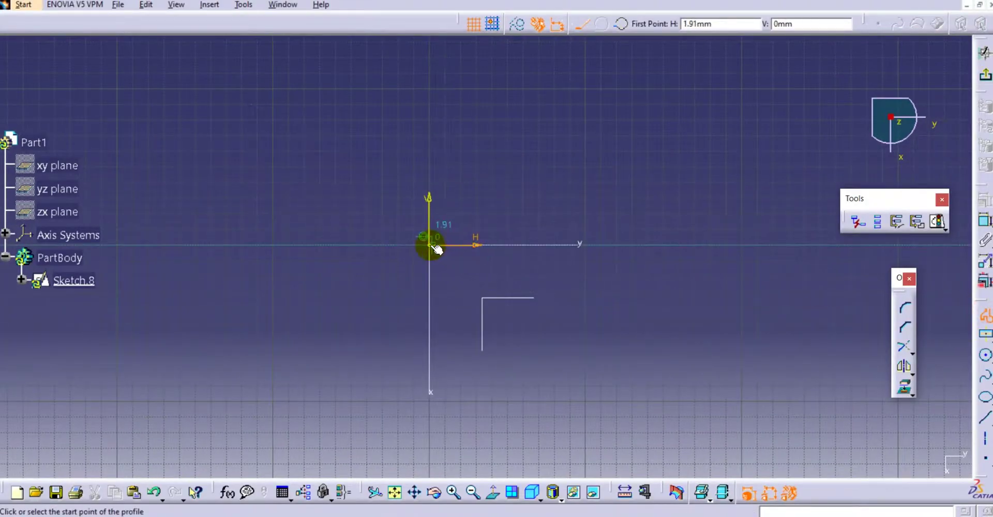
left_click(431, 246)
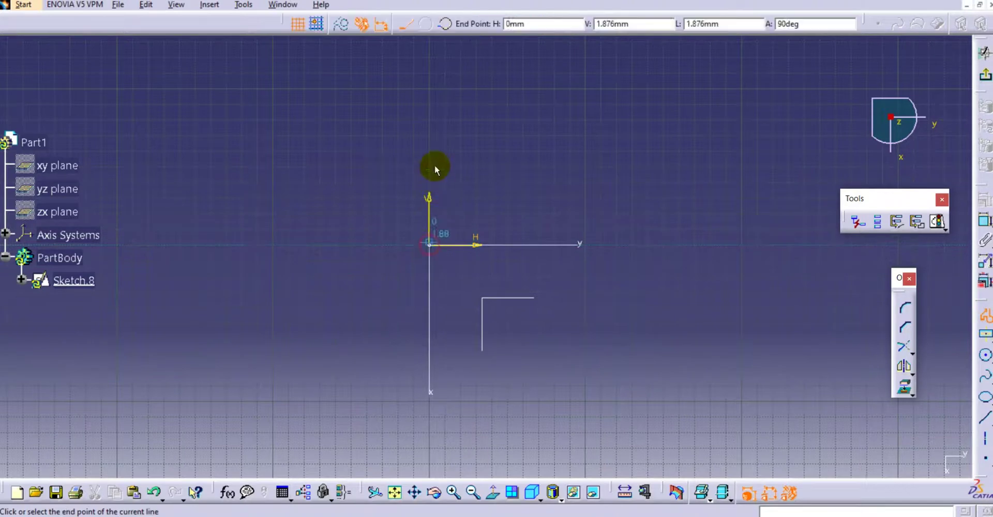
left_click(471, 138)
left_click(603, 139)
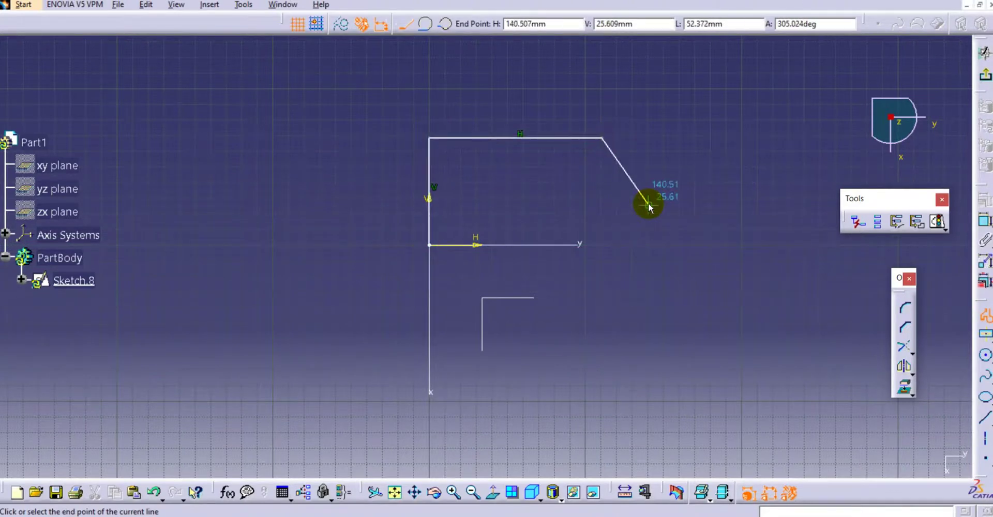
left_click(650, 223)
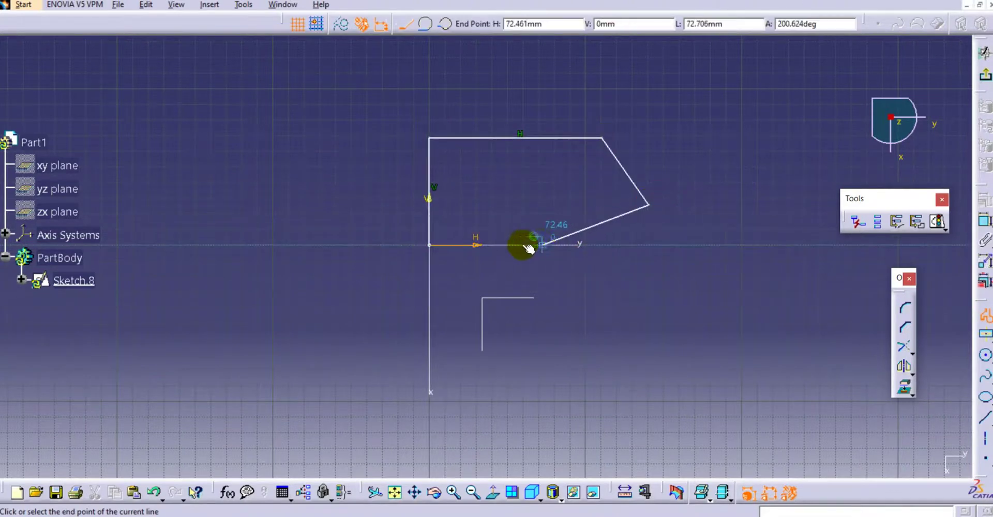
left_click(429, 244)
left_click(984, 52)
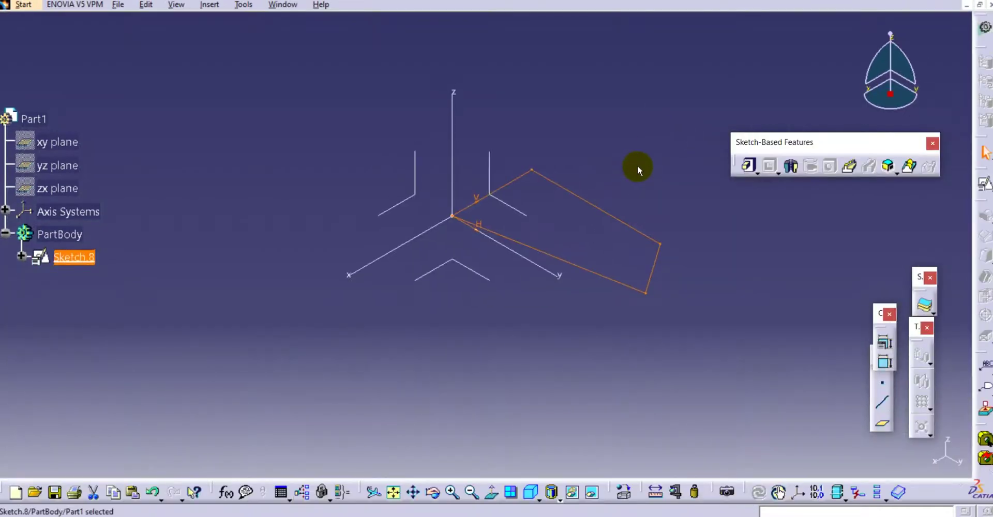
- Replace the profile's lower slanted line with one from the origin about 131 mm long that stops short of the corner, leaving the profile open
middle_click_drag(636, 166, 615, 168)
left_click(615, 168)
double_click(567, 271)
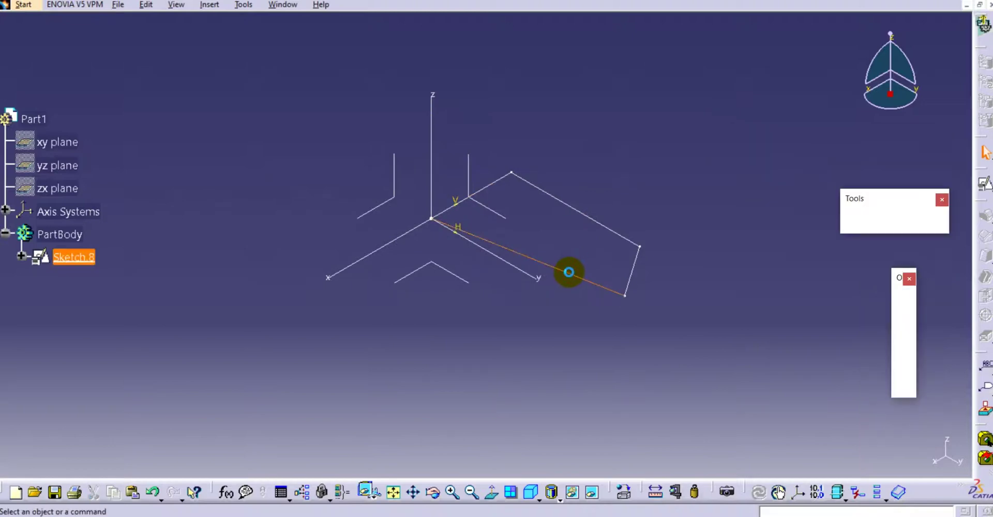
left_click(631, 226)
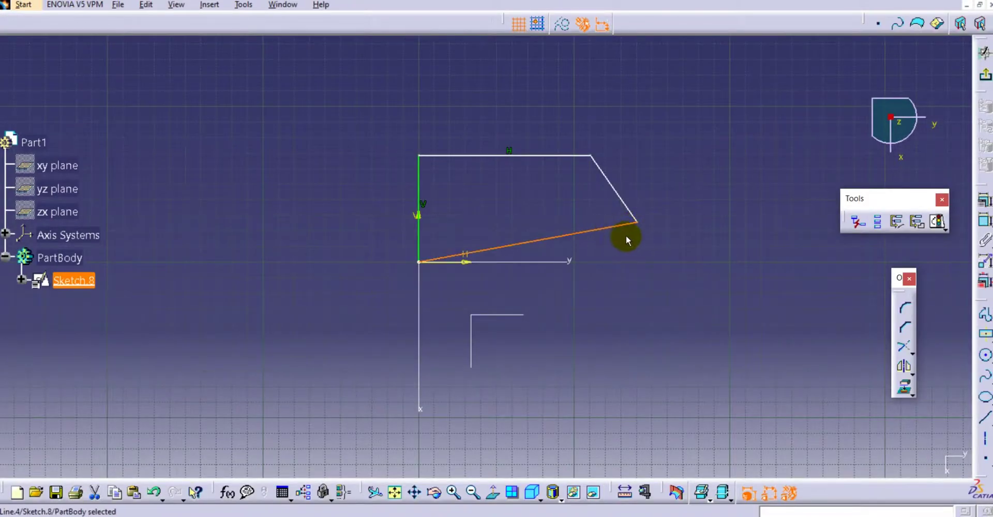
key("Delete")
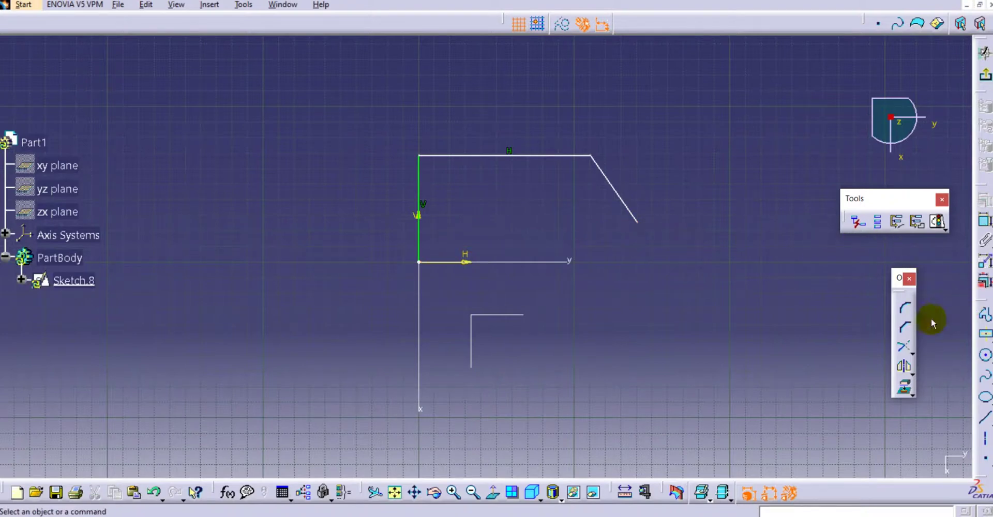
left_click(984, 398)
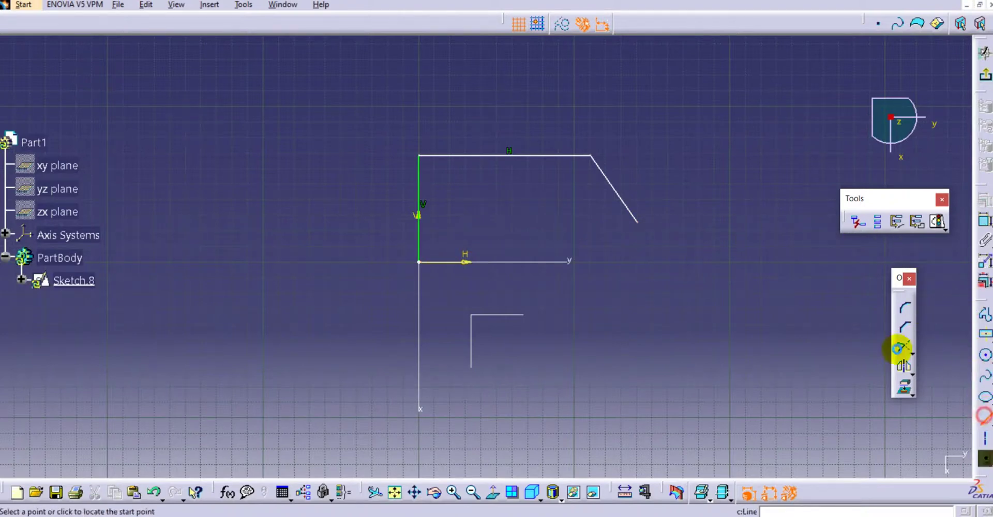
left_click(419, 262)
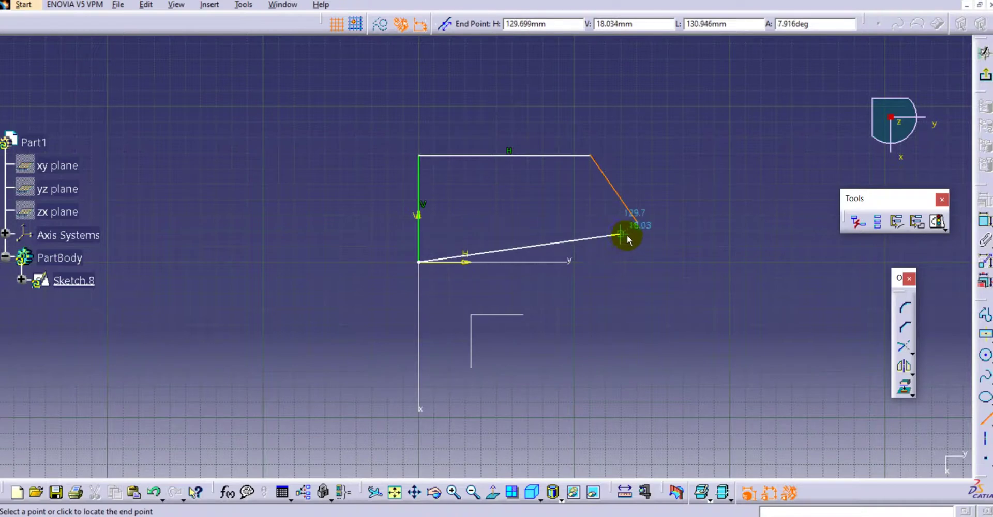
left_click(627, 236)
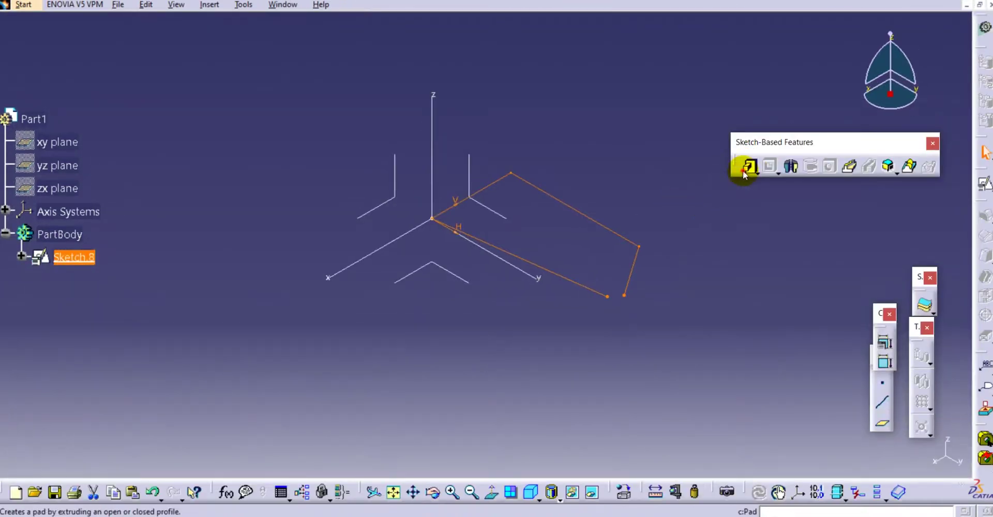
- Pad the open profile 65 mm as a thick pad with Thickness1 of 2 mm and Thickness2 of 0 mm
left_click(744, 169)
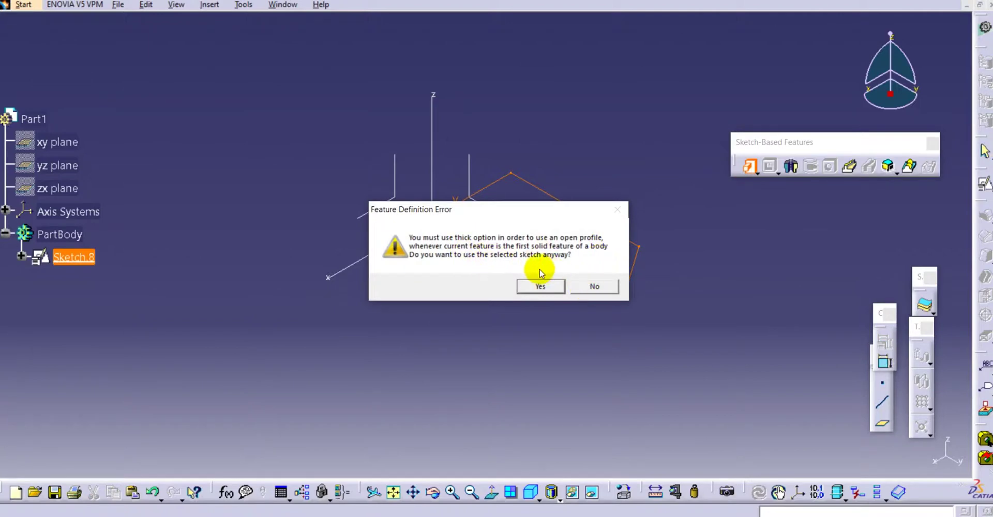
left_click(548, 291)
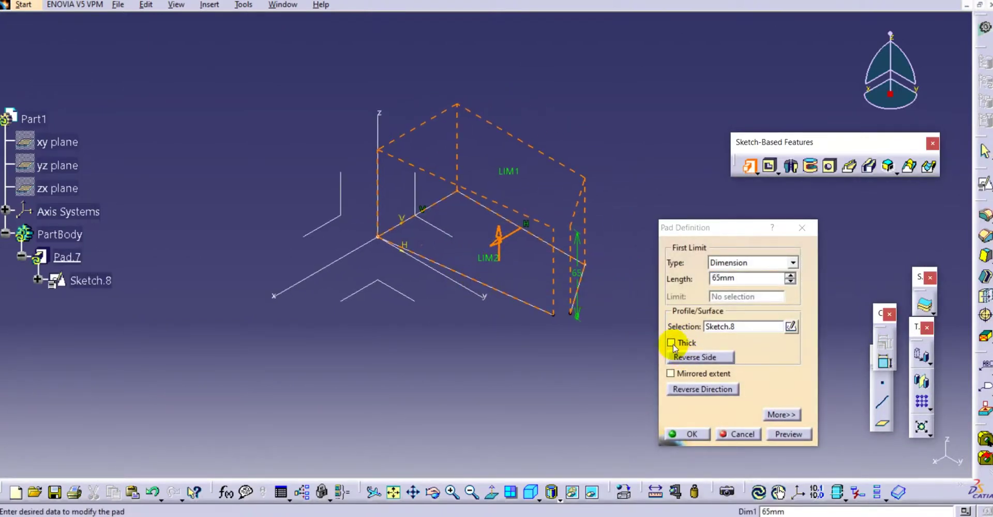
left_click(671, 343)
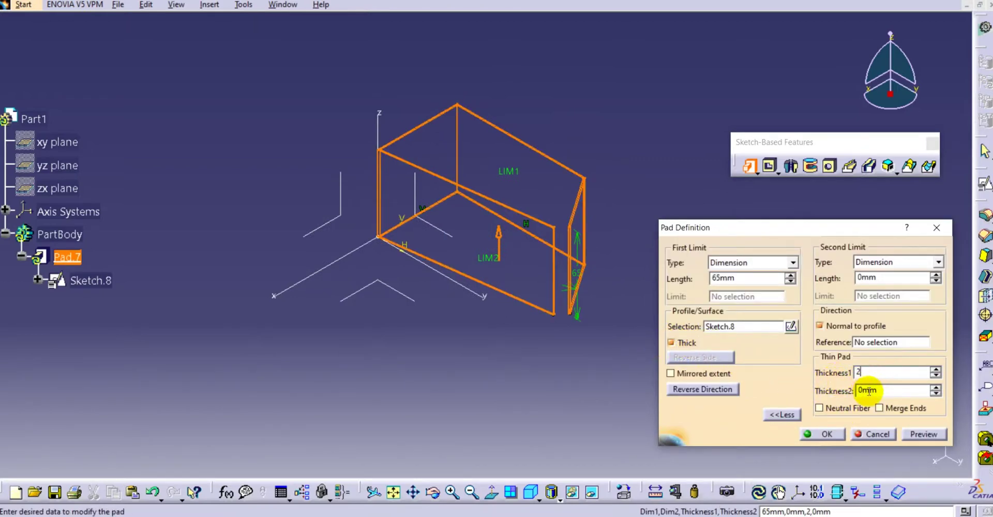
left_click(867, 391)
left_click(923, 434)
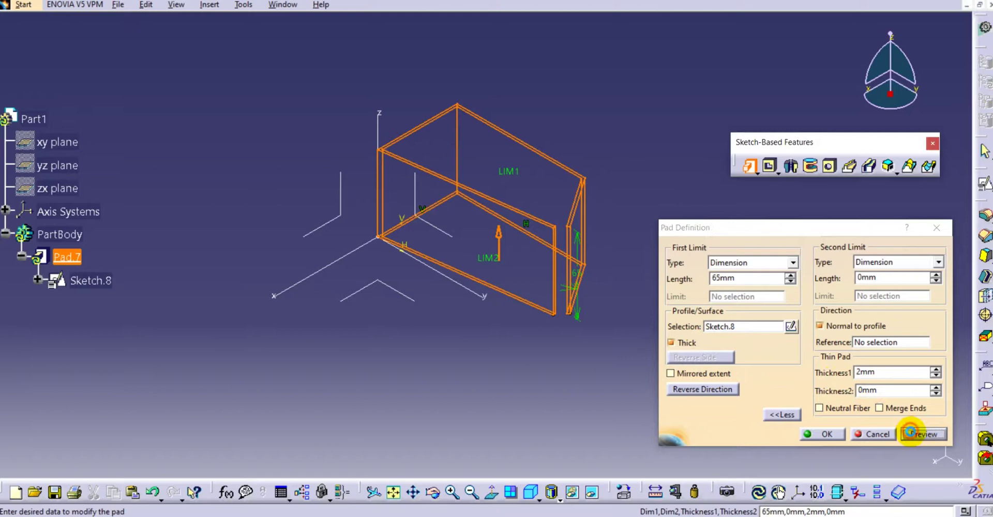
left_click(844, 436)
left_click(700, 233)
- Reopen the thick pad's sketch and delete all of its profile lines
mouse_move(622, 160)
middle_mouse_down()
mouse_move(503, 162)
mouse_move(534, 228)
mouse_move(574, 171)
mouse_move(612, 142)
mouse_move(628, 147)
middle_mouse_up()
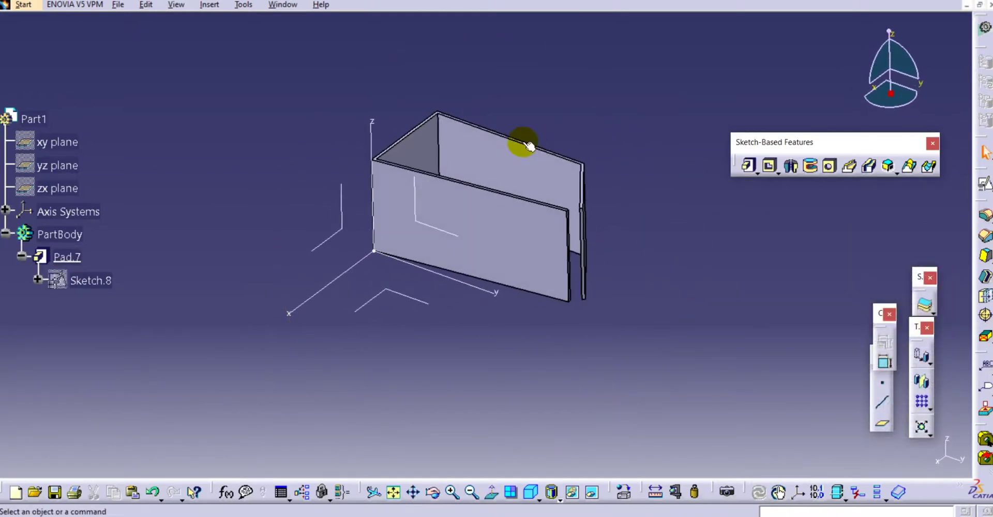
middle_click_drag(528, 145, 514, 182)
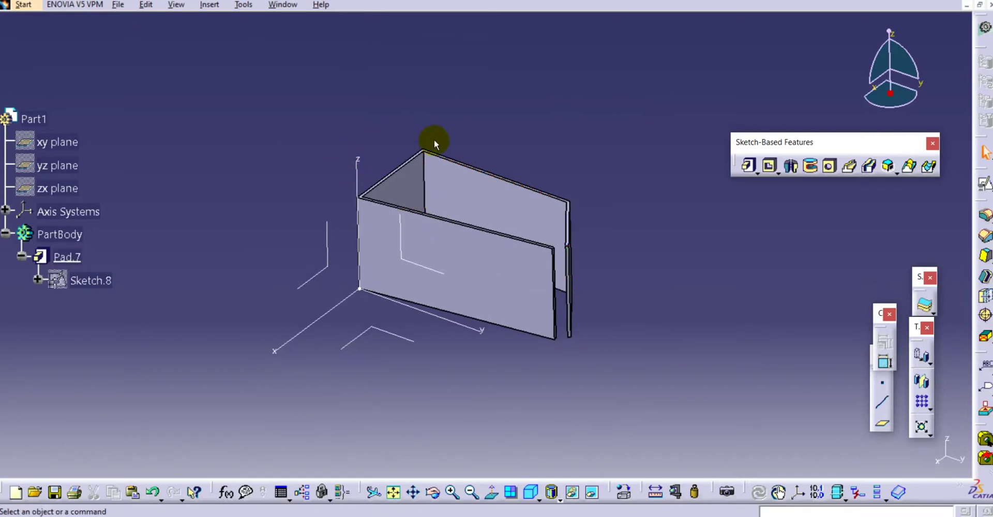
middle_click_drag(433, 138, 505, 123)
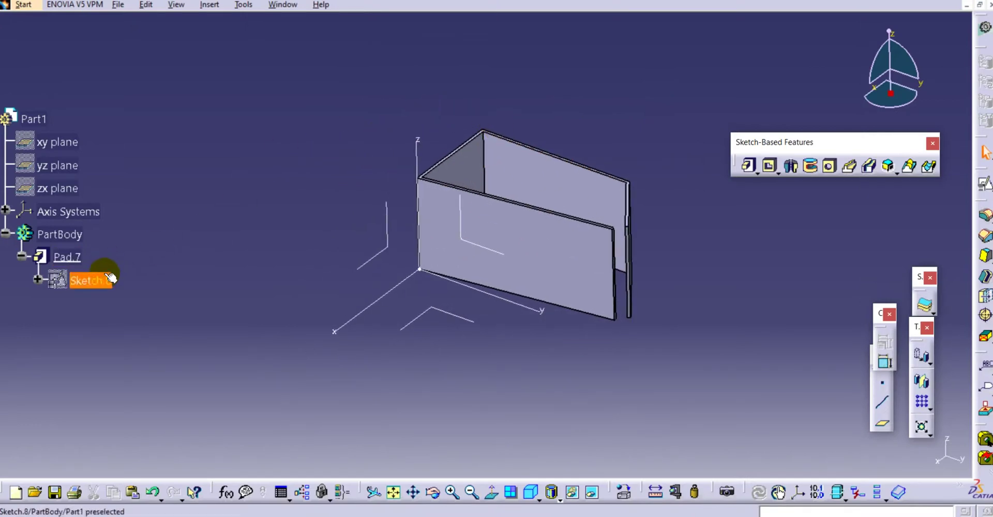
double_click(85, 281)
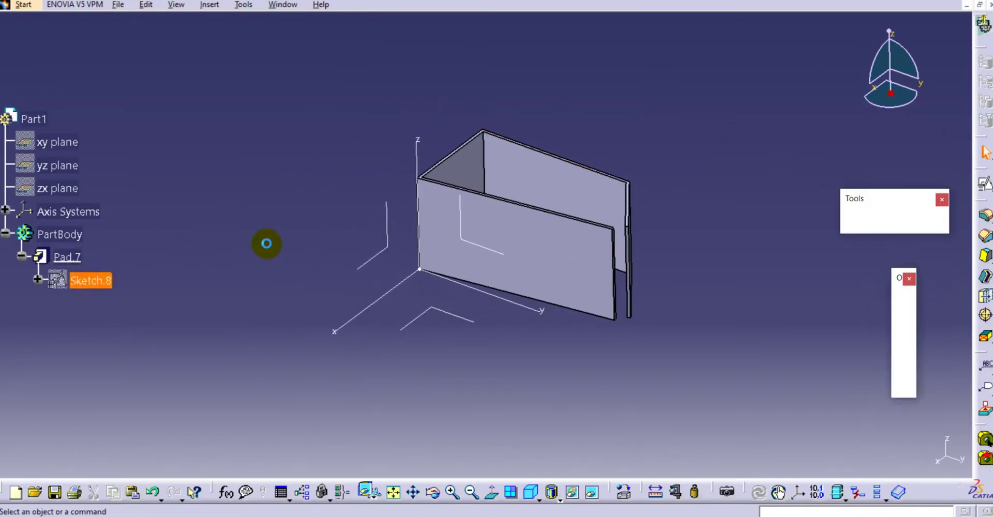
left_click_drag(667, 135, 254, 397)
key("Delete")
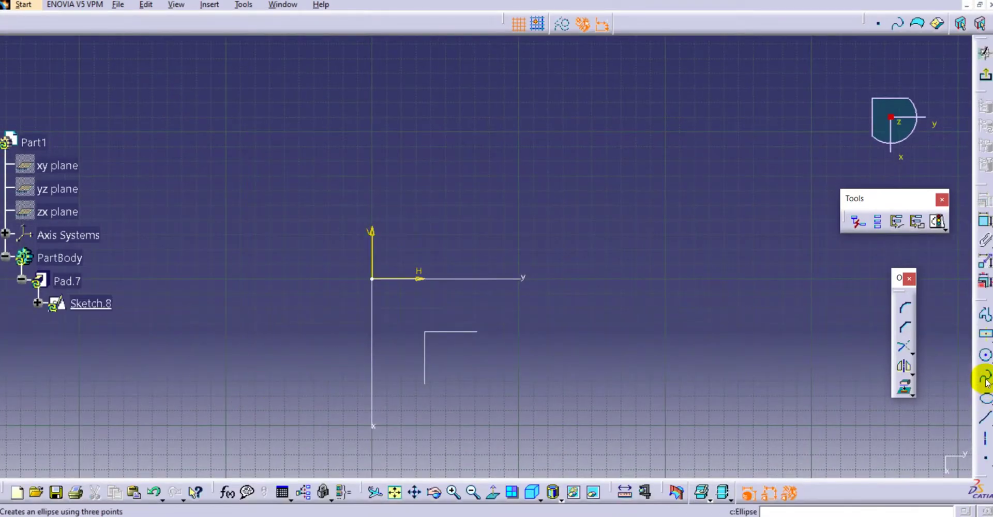
- Draw a single open arc of about 90 mm radius as the pad's new profile and exit the sketch to rebuild the curved wall
left_click(987, 363)
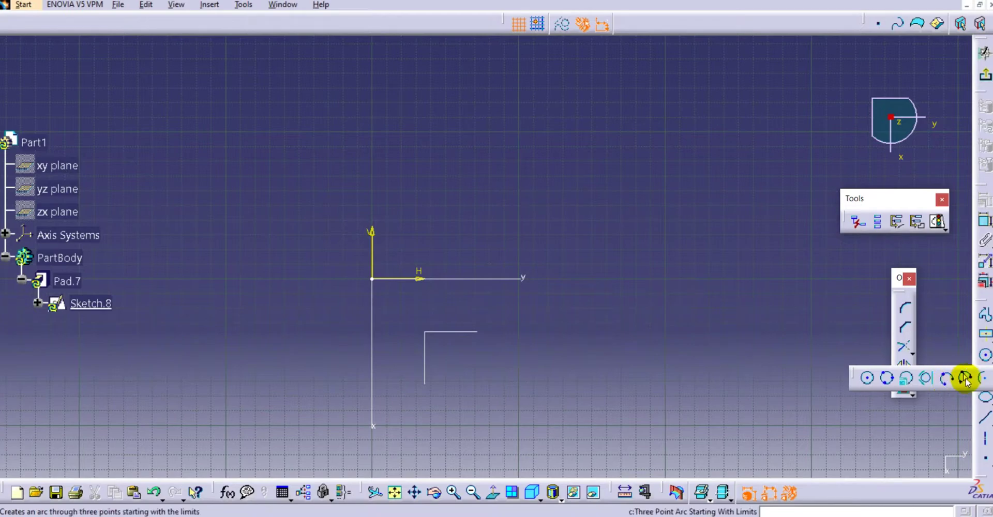
left_click(972, 377)
left_click(418, 125)
left_click(543, 165)
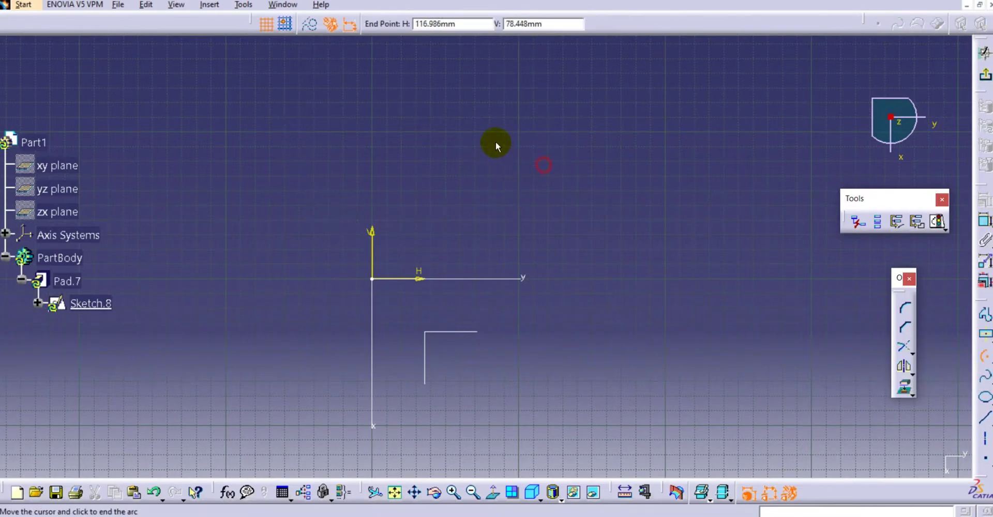
mouse_move(476, 102)
middle_mouse_down()
mouse_move(508, 178)
mouse_move(500, 150)
middle_mouse_up()
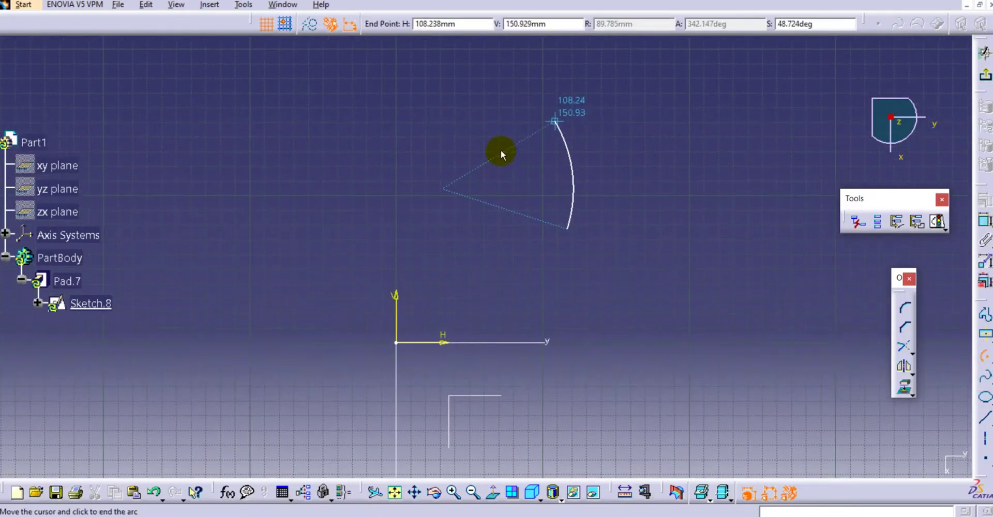
left_click(473, 138)
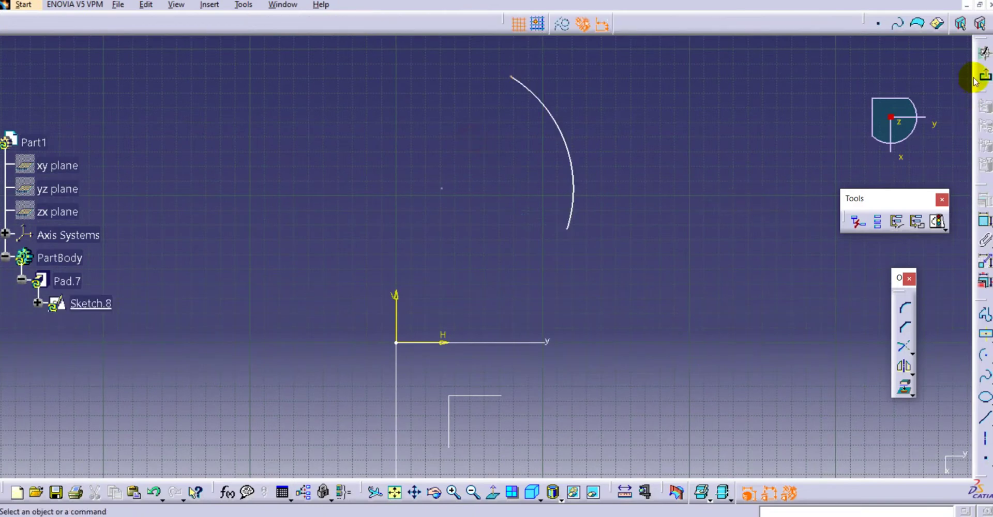
left_click(929, 95)
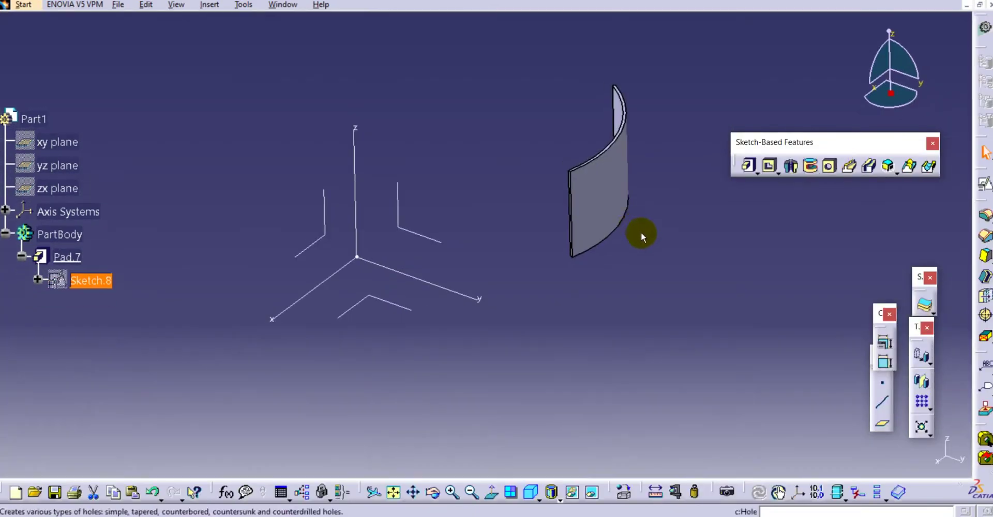
mouse_move(565, 254)
middle_mouse_down()
mouse_move(665, 254)
mouse_move(631, 228)
mouse_move(603, 273)
mouse_move(604, 263)
mouse_move(743, 240)
middle_mouse_up()
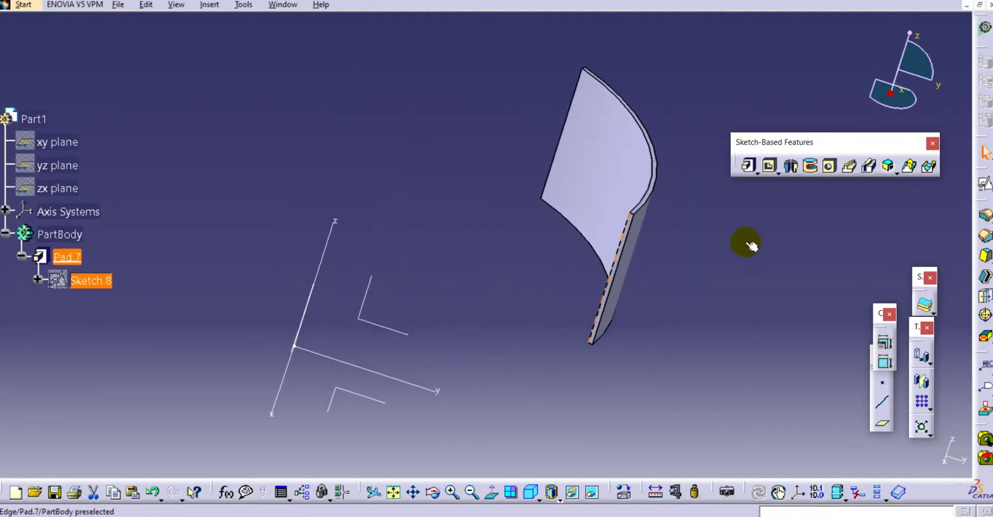
left_click(385, 162)
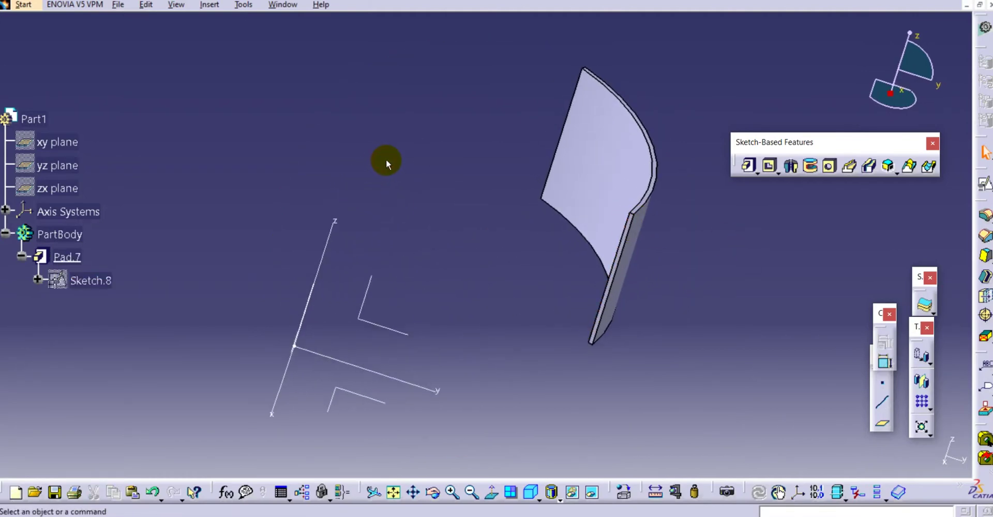